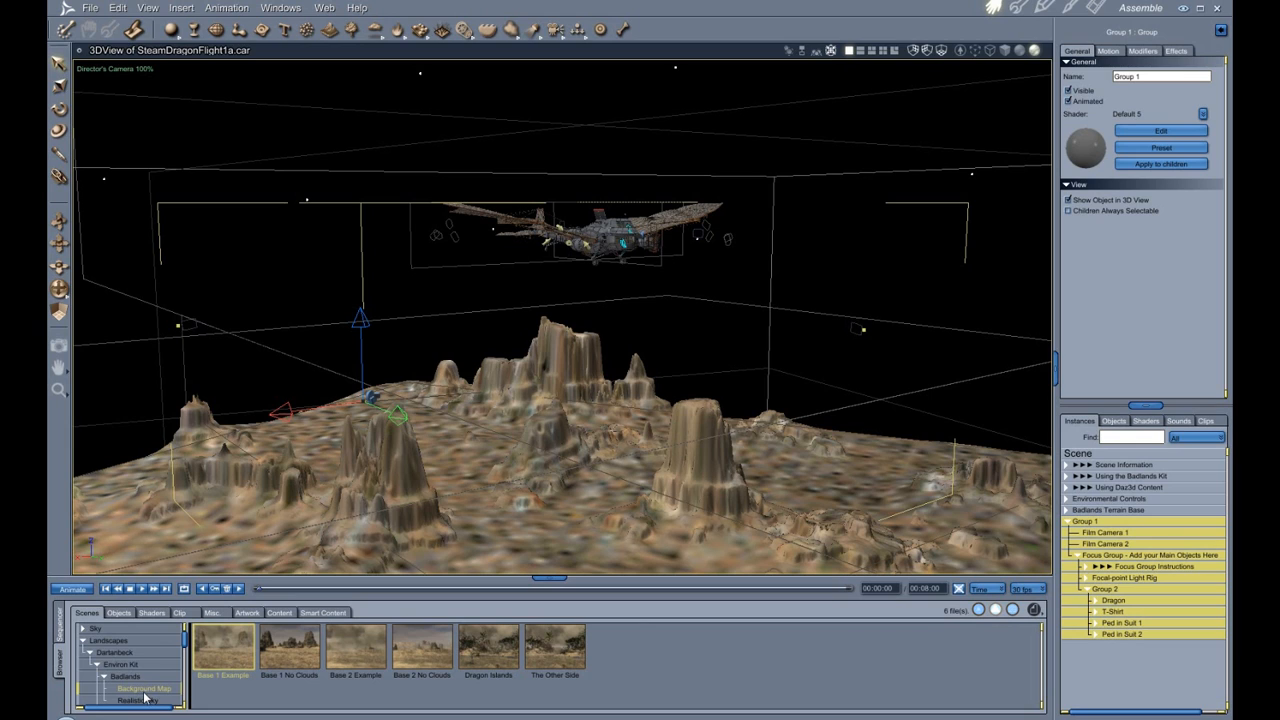
# Browse the scene content tree and inspect the scene's background settings.
pyautogui.scroll(-2, 125, 690)
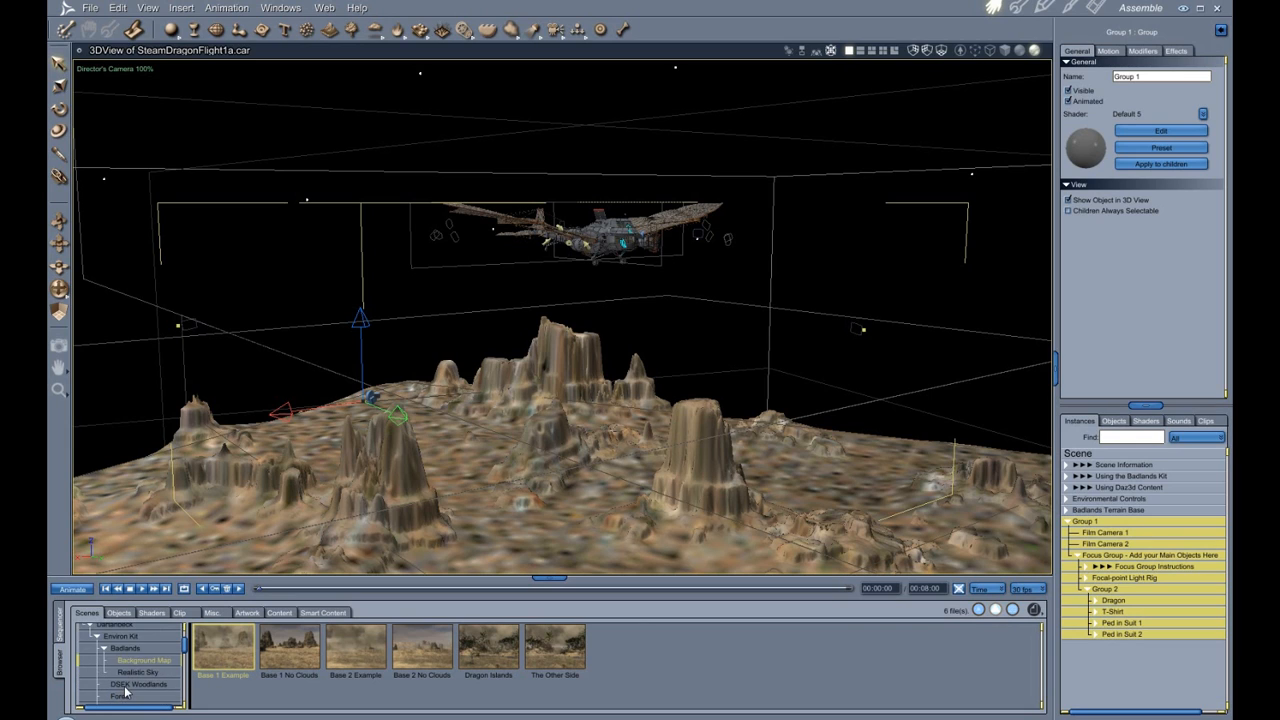
pyautogui.scroll(2, 125, 690)
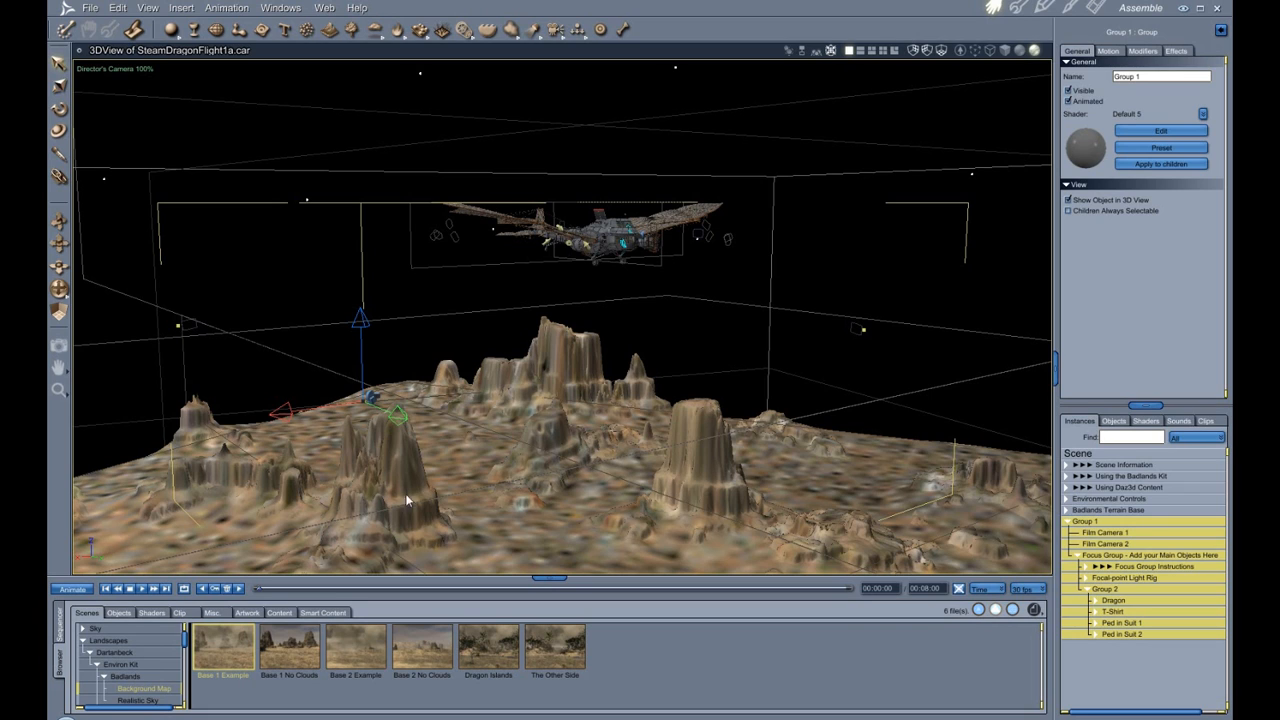
pyautogui.click(1083, 452)
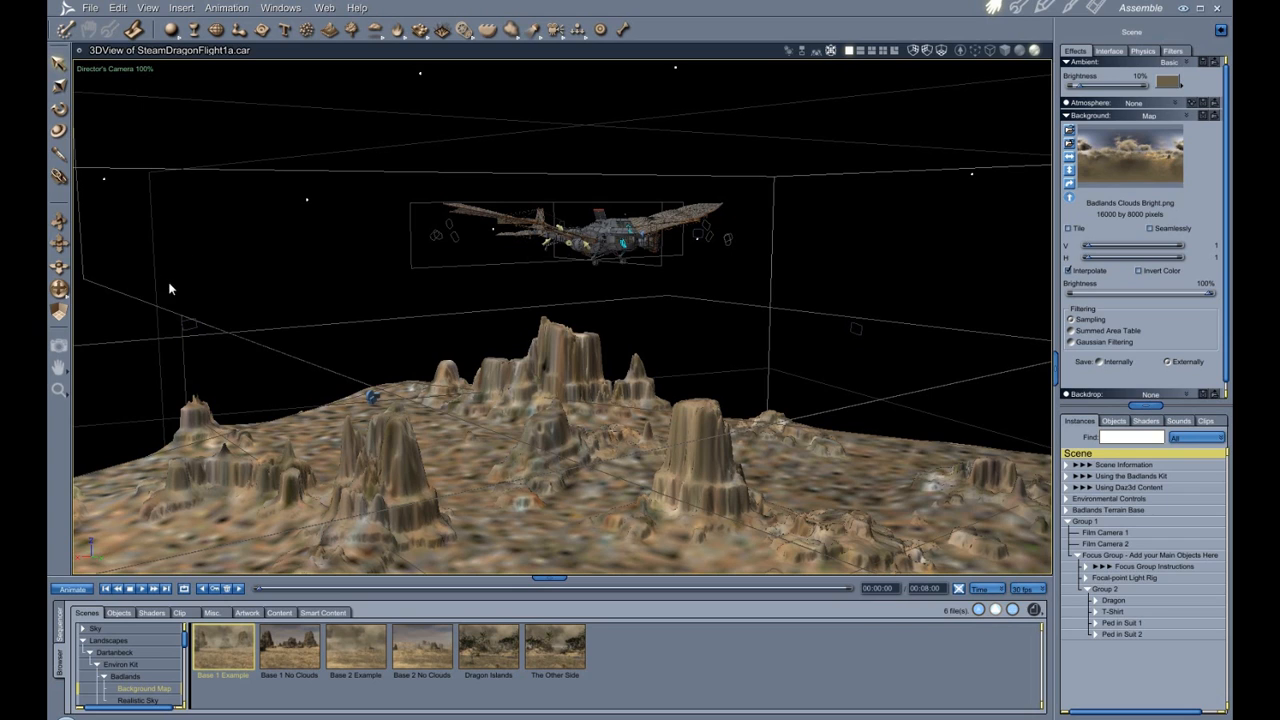
pyautogui.click(59, 345)
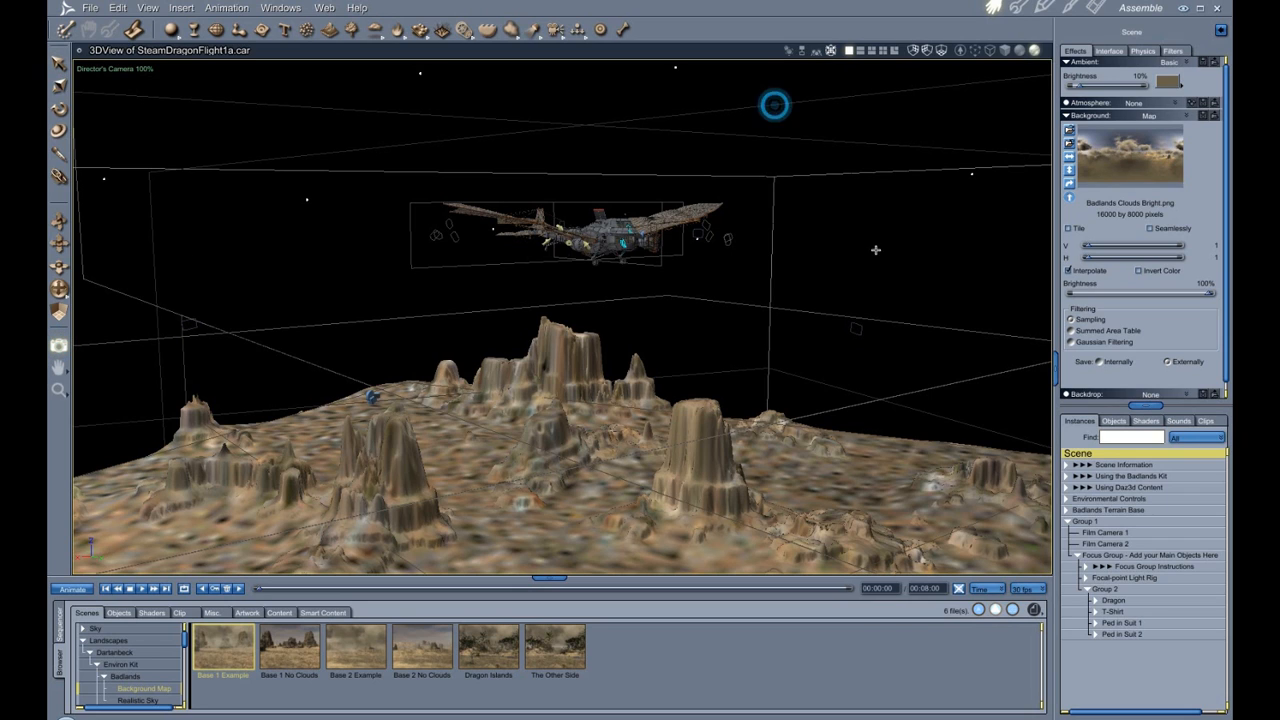
pyautogui.moveTo(876, 250); pyautogui.dragTo(1019, 416)
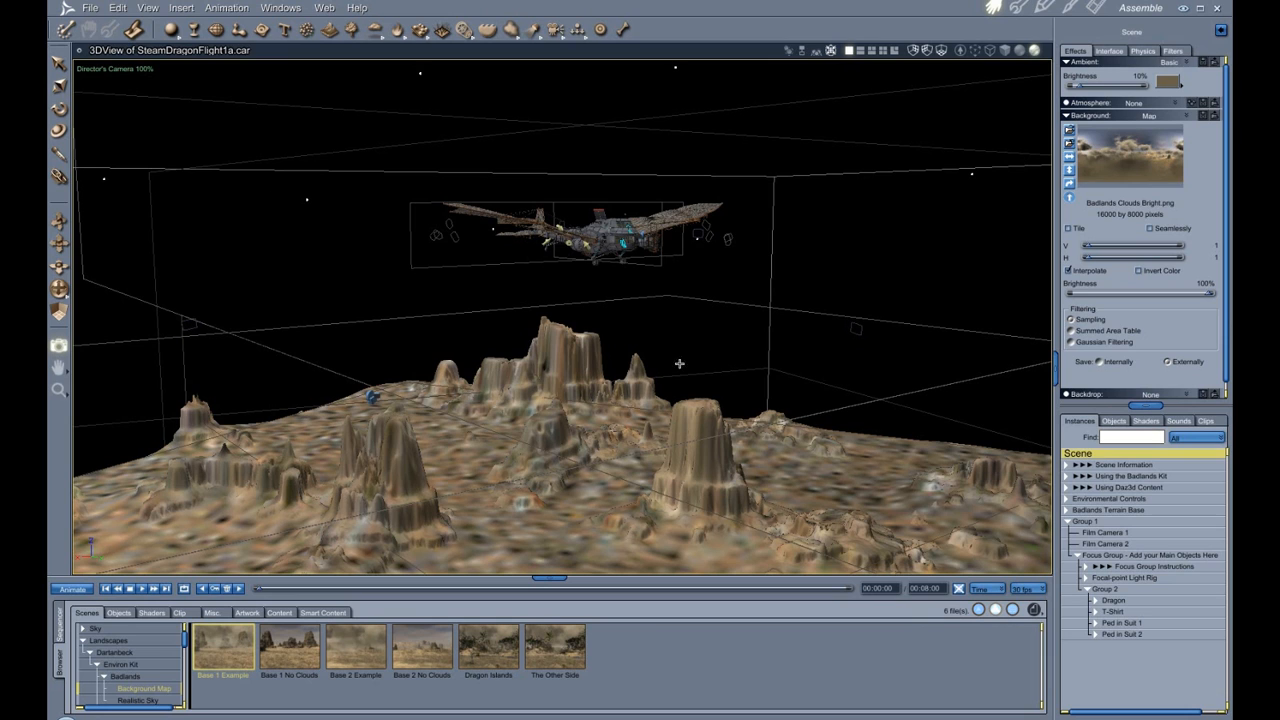
# Select the Dragon group and bring it into close view with the Dolly tool.
pyautogui.click(1118, 601)
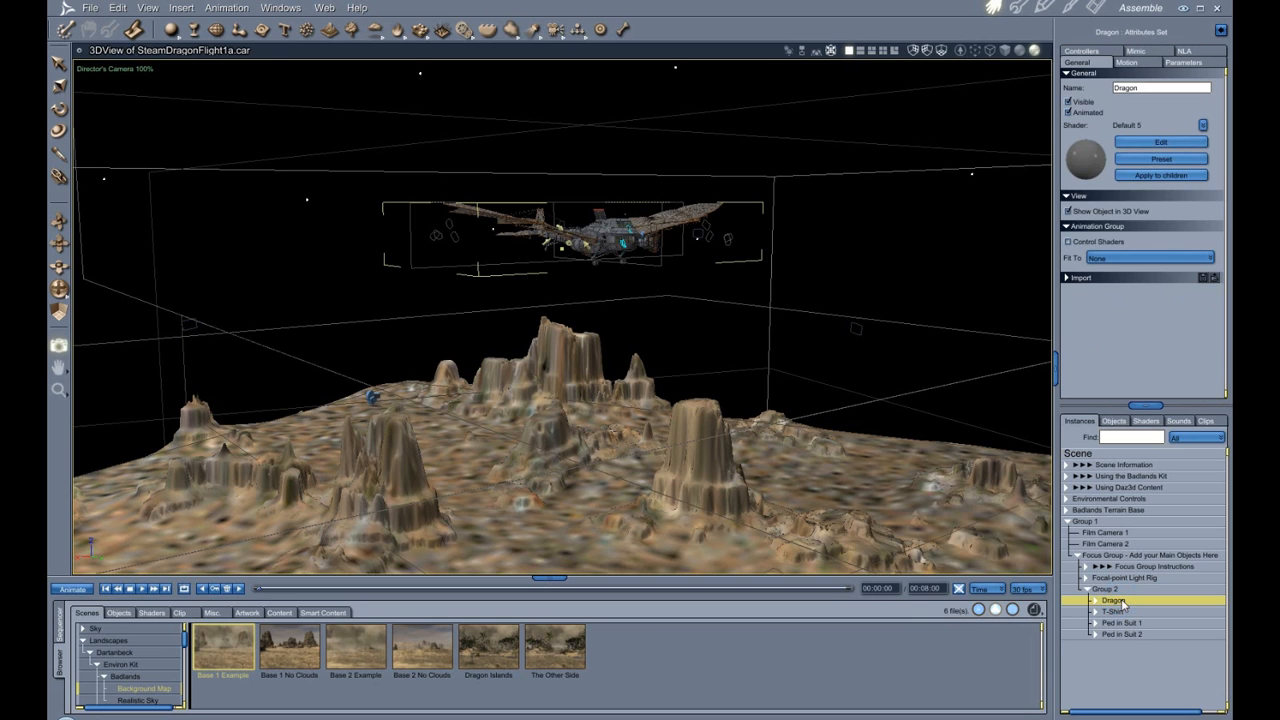
pyautogui.press('0')
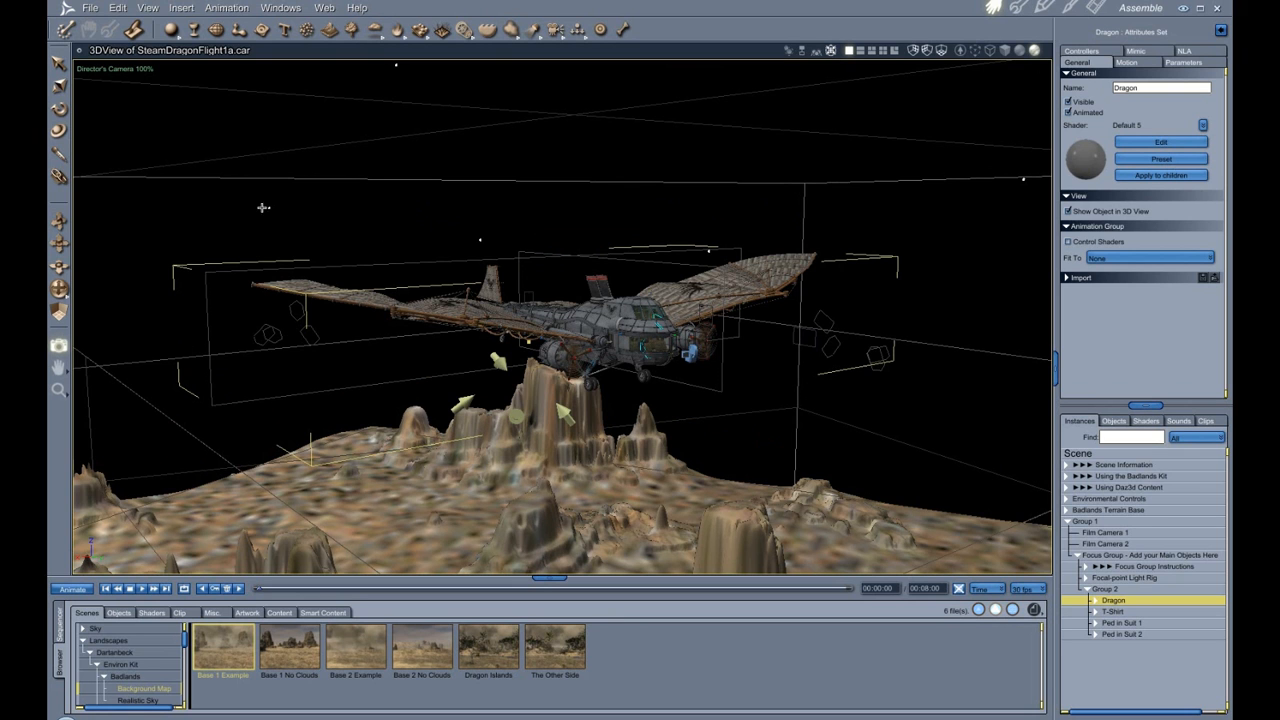
pyautogui.click(59, 289)
pyautogui.moveTo(59, 292); pyautogui.dragTo(88, 292)
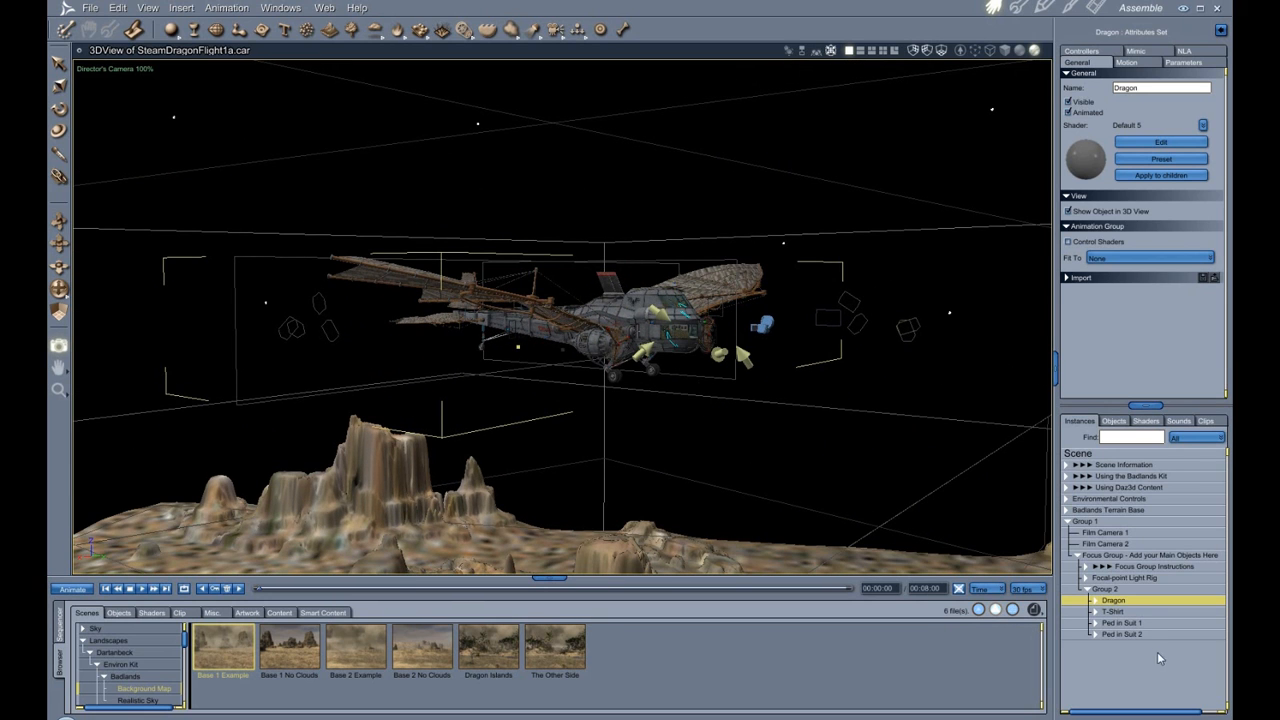
# Expand the Dragon's hierarchy and open the Spin modifier settings of the PropelerR part.
pyautogui.click(1096, 601)
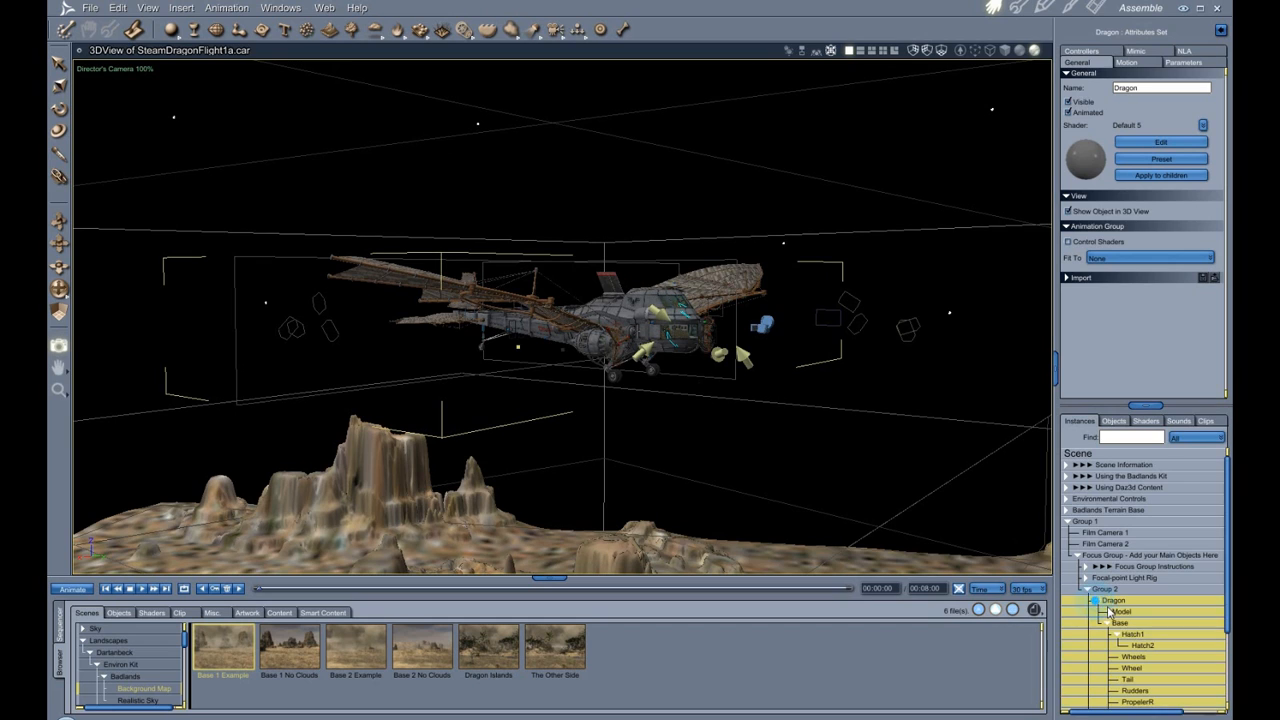
pyautogui.scroll(-3, 1200, 684)
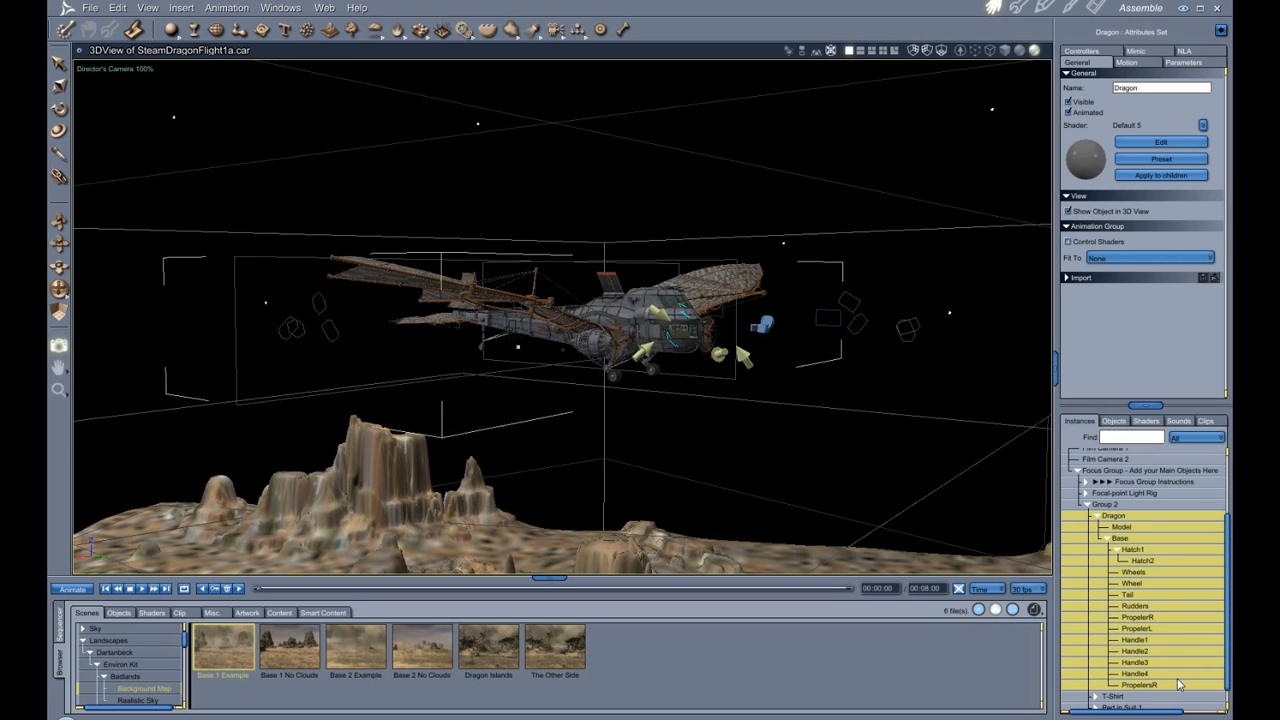
pyautogui.click(1152, 618)
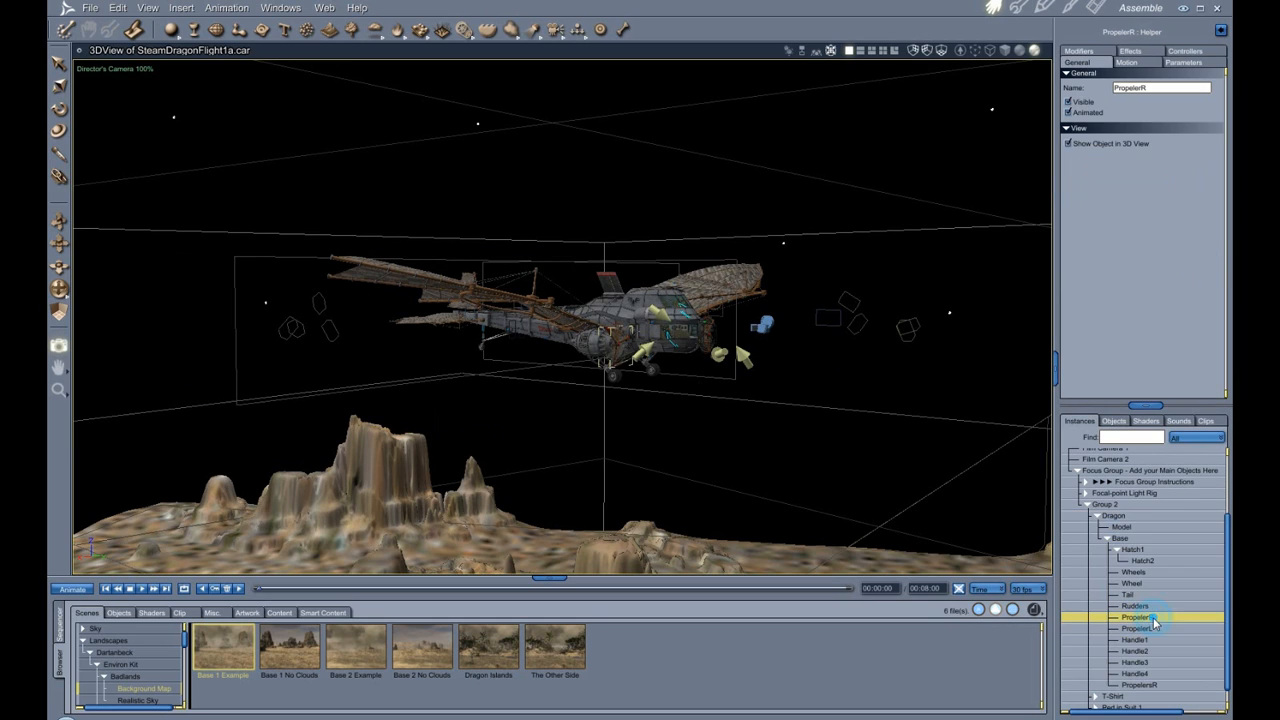
pyautogui.click(1150, 63)
pyautogui.click(1072, 52)
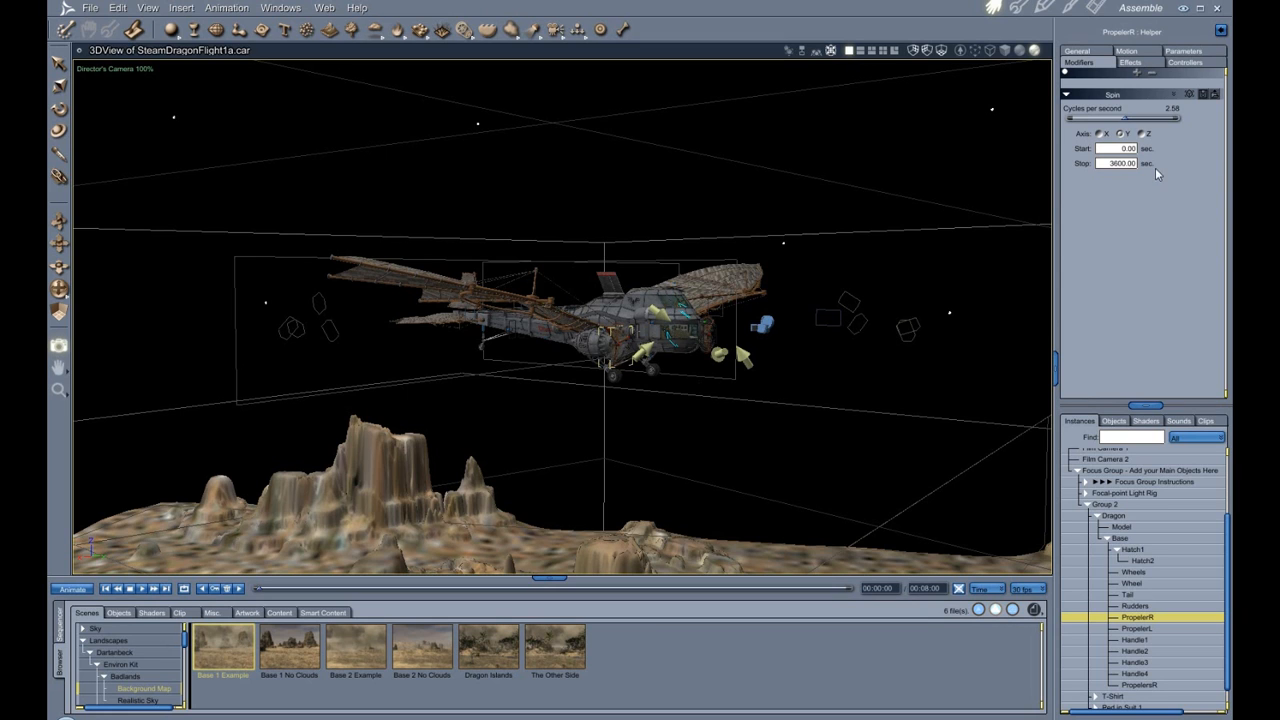
# Preview the propeller animation through Film Camera 1 and stop playback.
pyautogui.scroll(2, 668, 465)
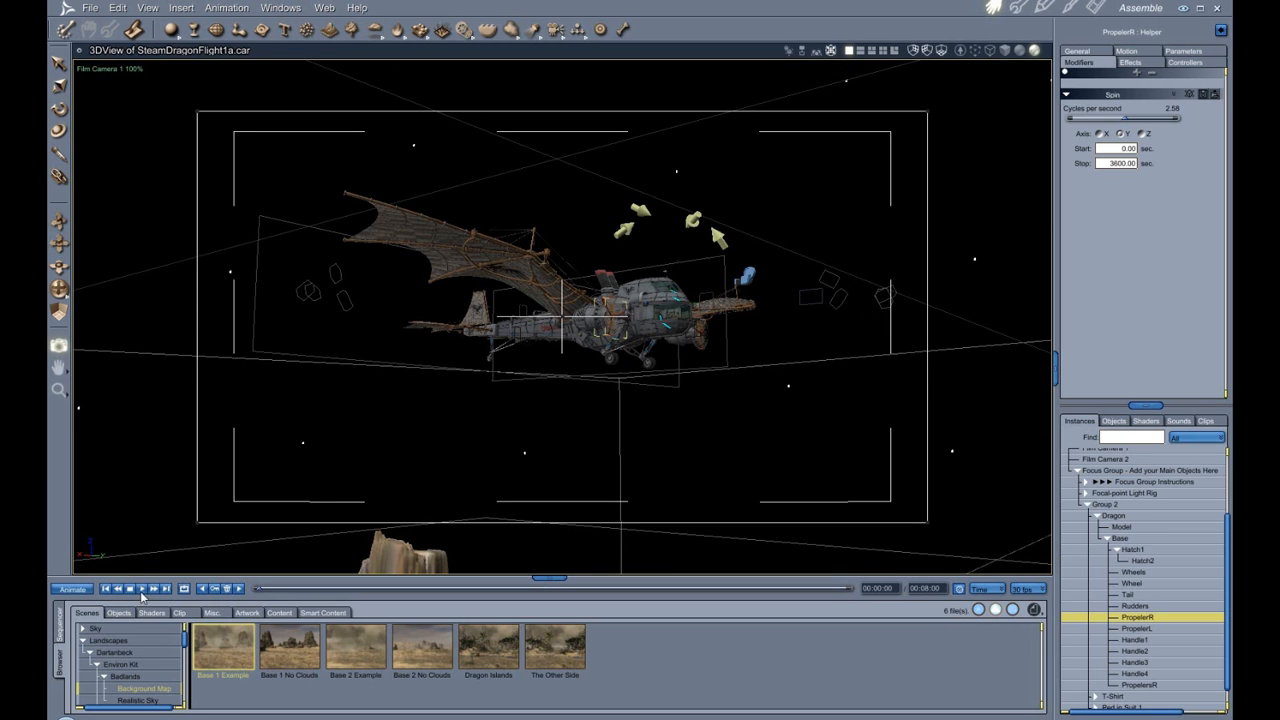
pyautogui.click(143, 590)
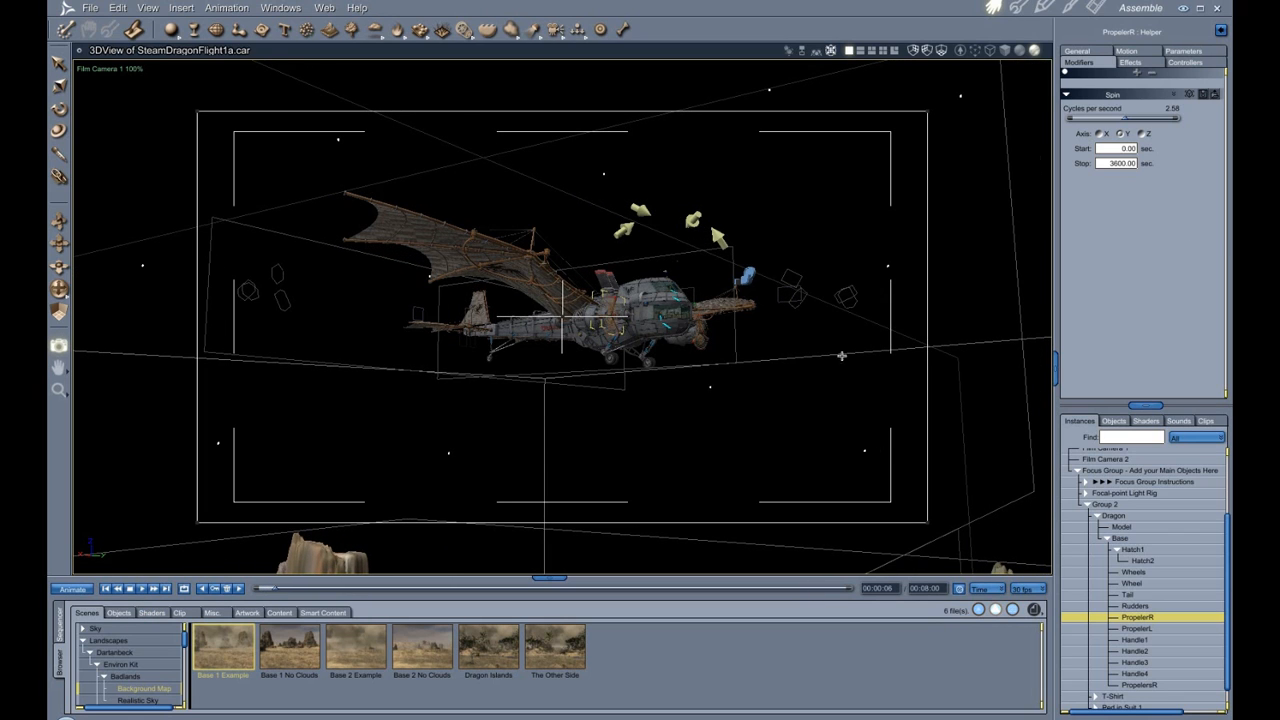
pyautogui.click(105, 588)
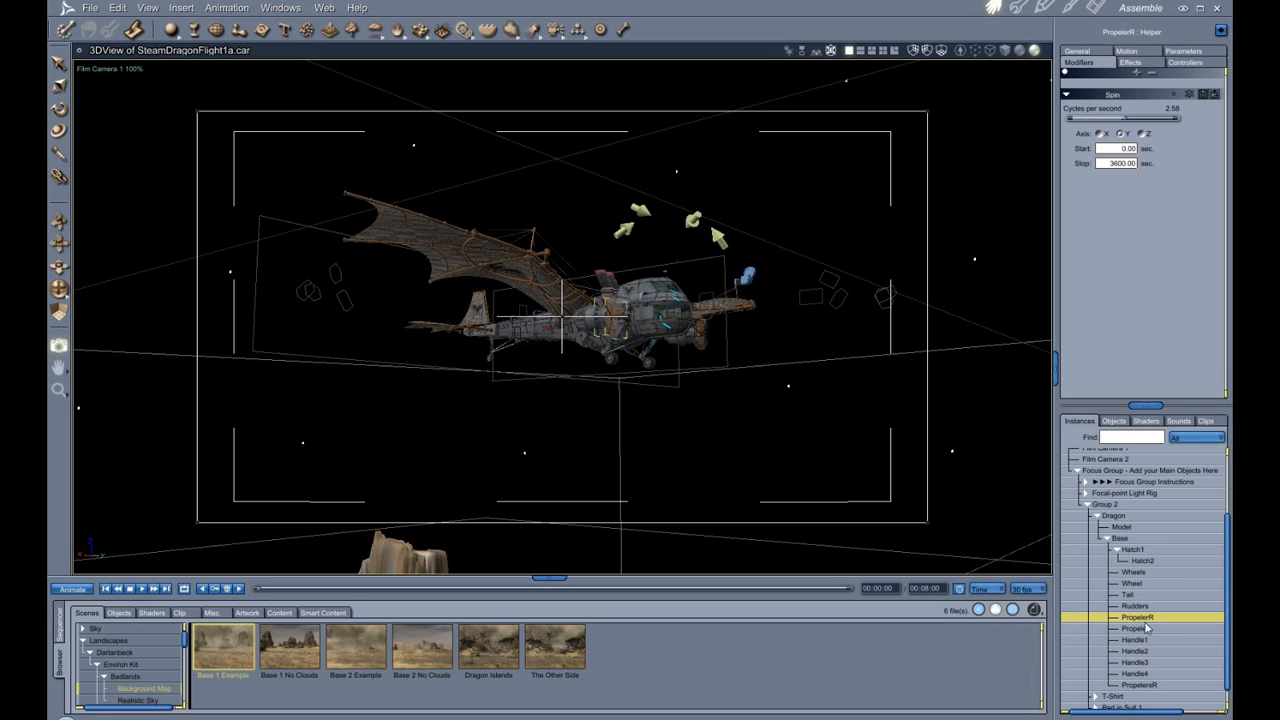
# Select the PropelersR helper and zoom in on the dragon's nose propellers.
pyautogui.click(1140, 685)
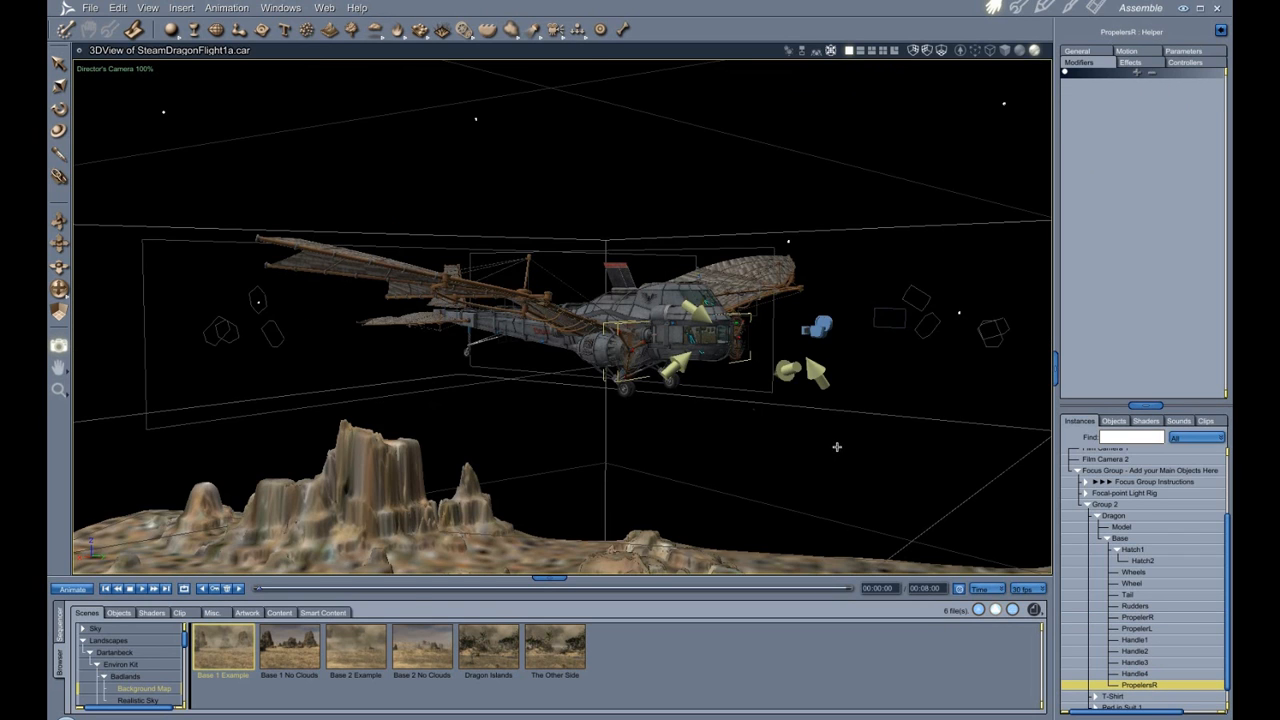
pyautogui.scroll(4, 837, 445)
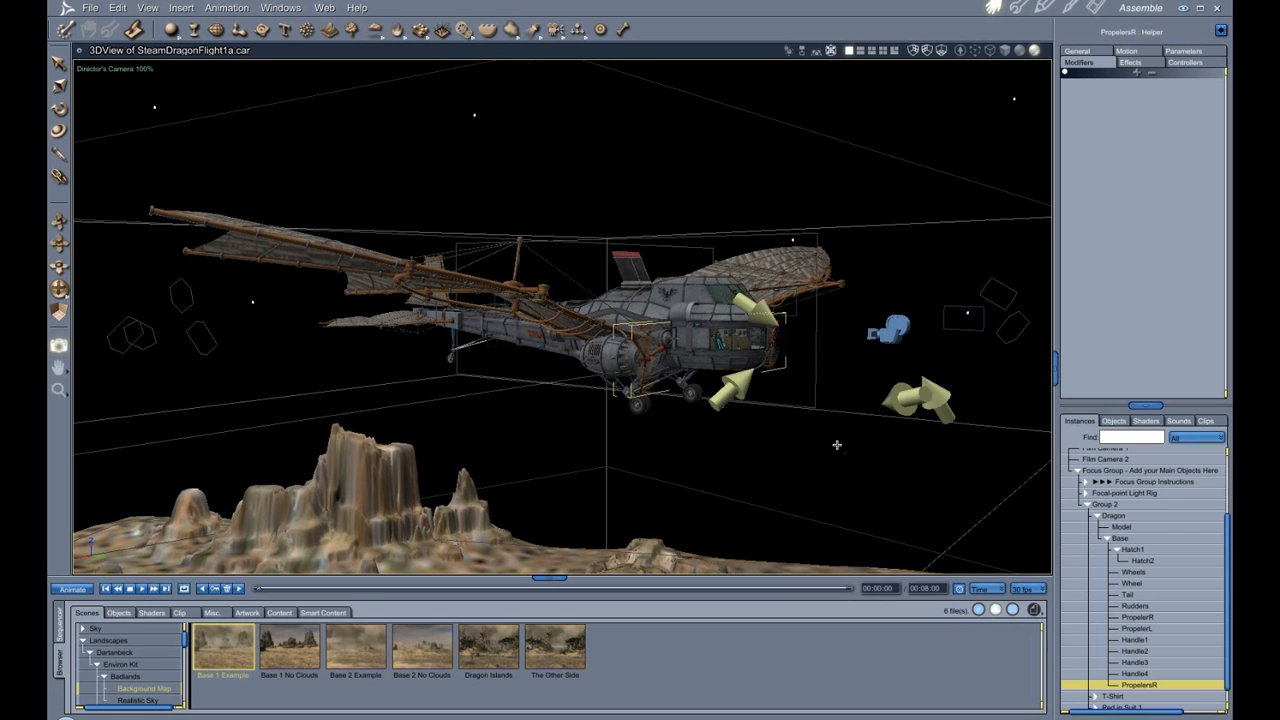
pyautogui.scroll(3, 872, 378)
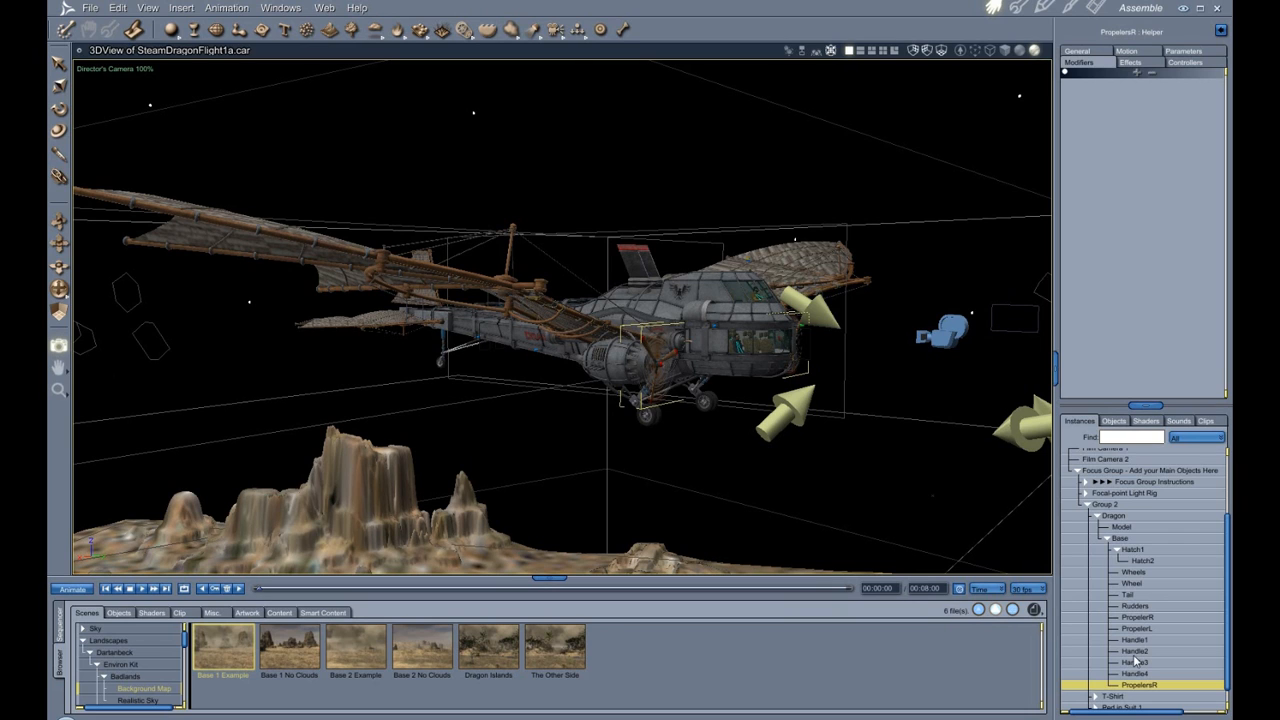
# Select PropelerR and PropelerL together and toggle their Visible option off and back on.
pyautogui.moveTo(1172, 619); pyautogui.dragTo(1173, 629)
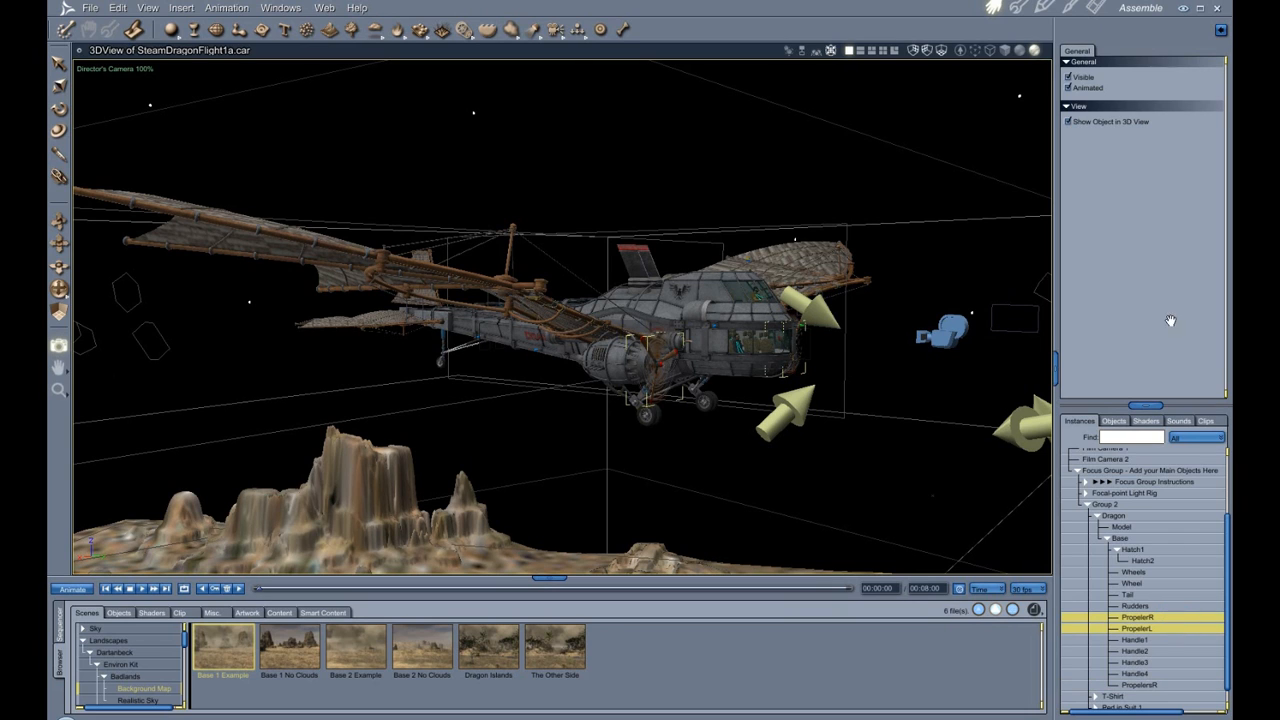
pyautogui.click(1068, 77)
pyautogui.click(1068, 77)
# Reselect PropelersR, view its general properties, and switch the browser to the Steam Dragon content.
pyautogui.click(1140, 685)
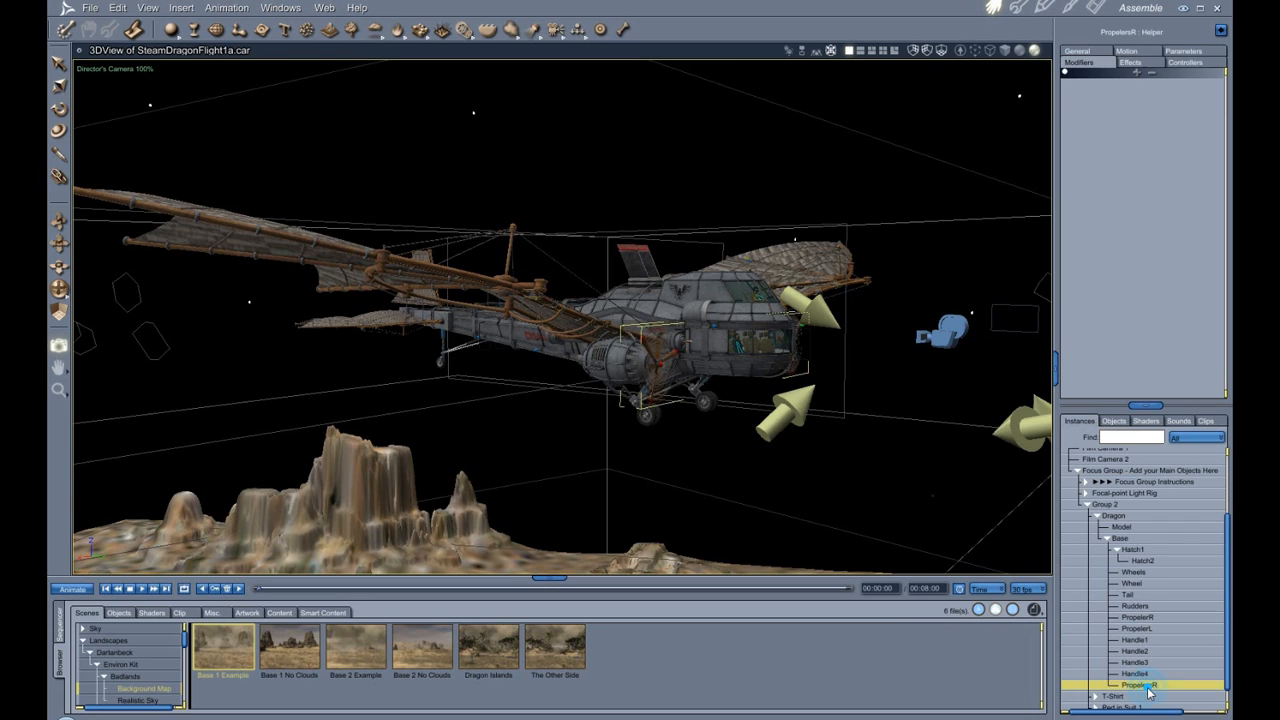
pyautogui.click(1078, 52)
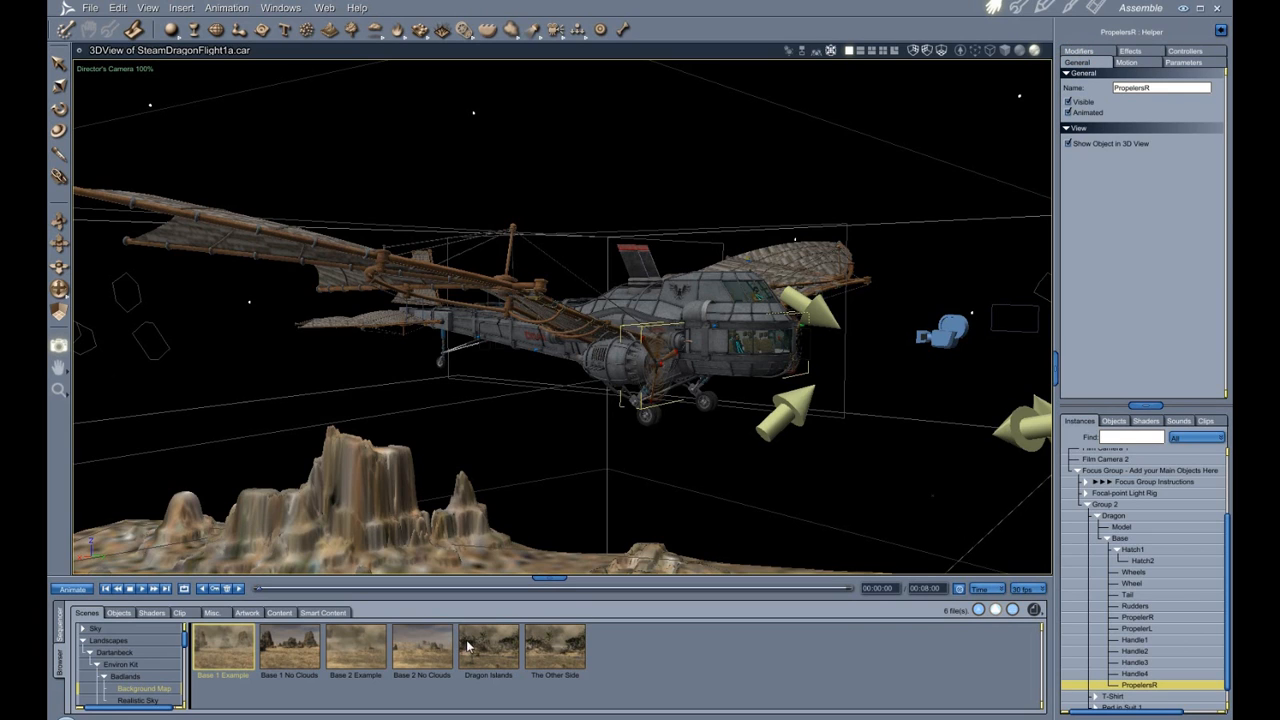
pyautogui.click(279, 612)
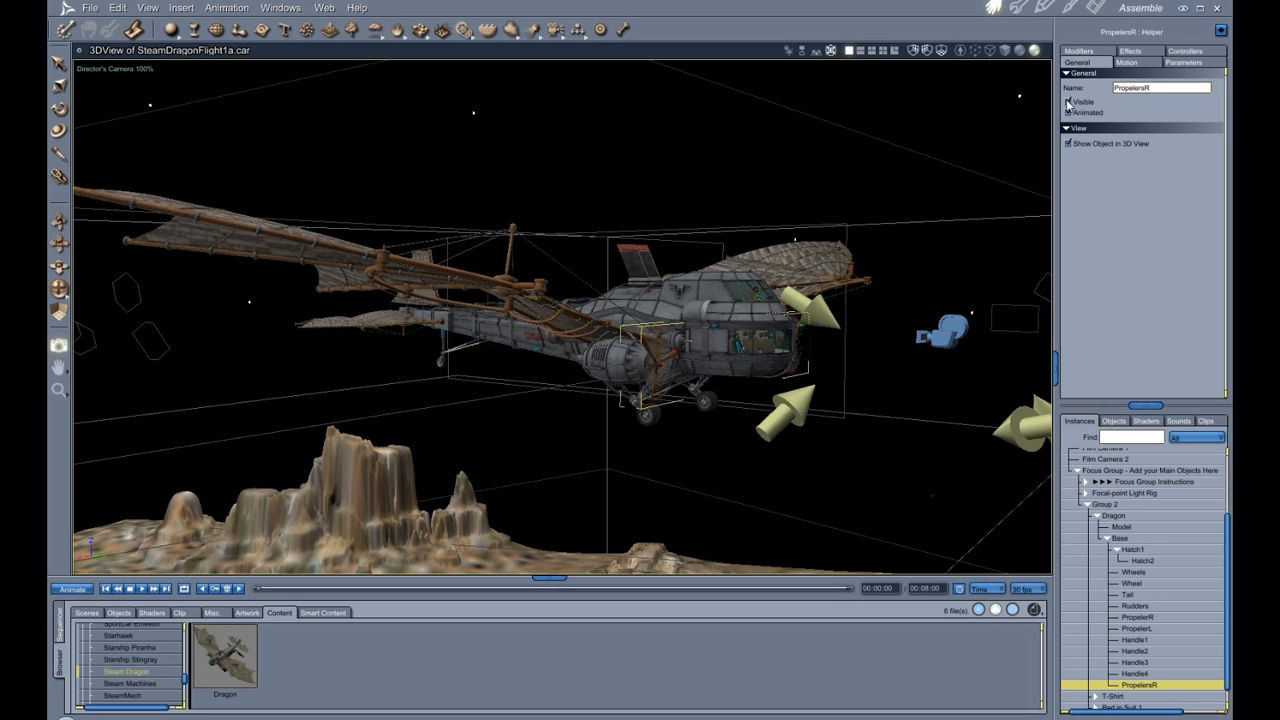
# Select the individual propellers and PropelersR in turn, then collapse the Base branch.
pyautogui.click(1163, 618)
pyautogui.keyDown('ctrl'); pyautogui.click(1161, 627); pyautogui.keyUp('ctrl')
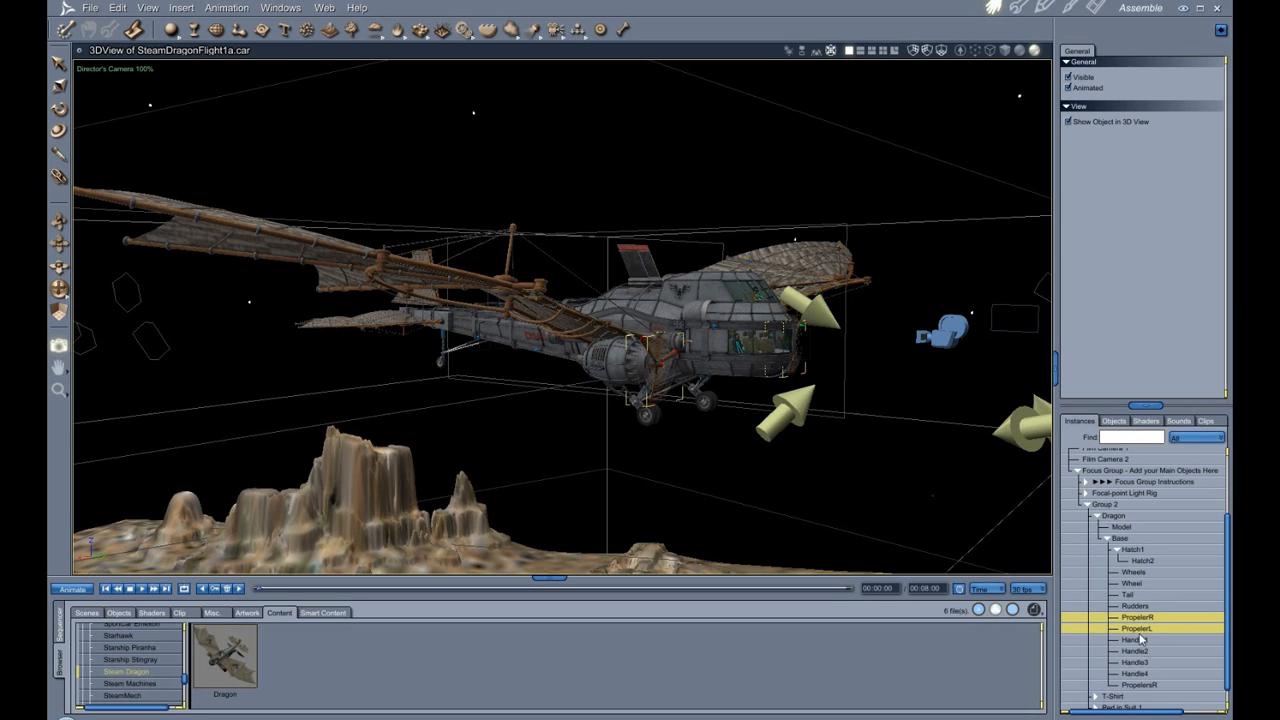
pyautogui.click(1150, 686)
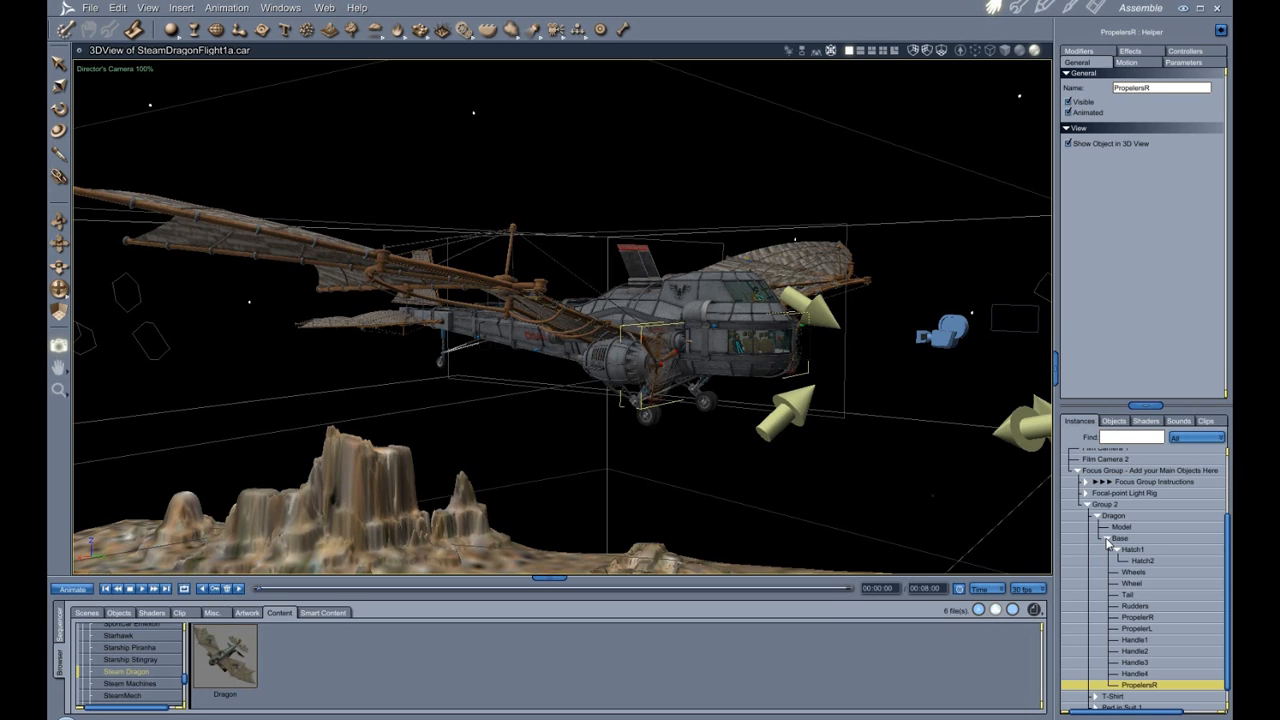
pyautogui.click(1108, 540)
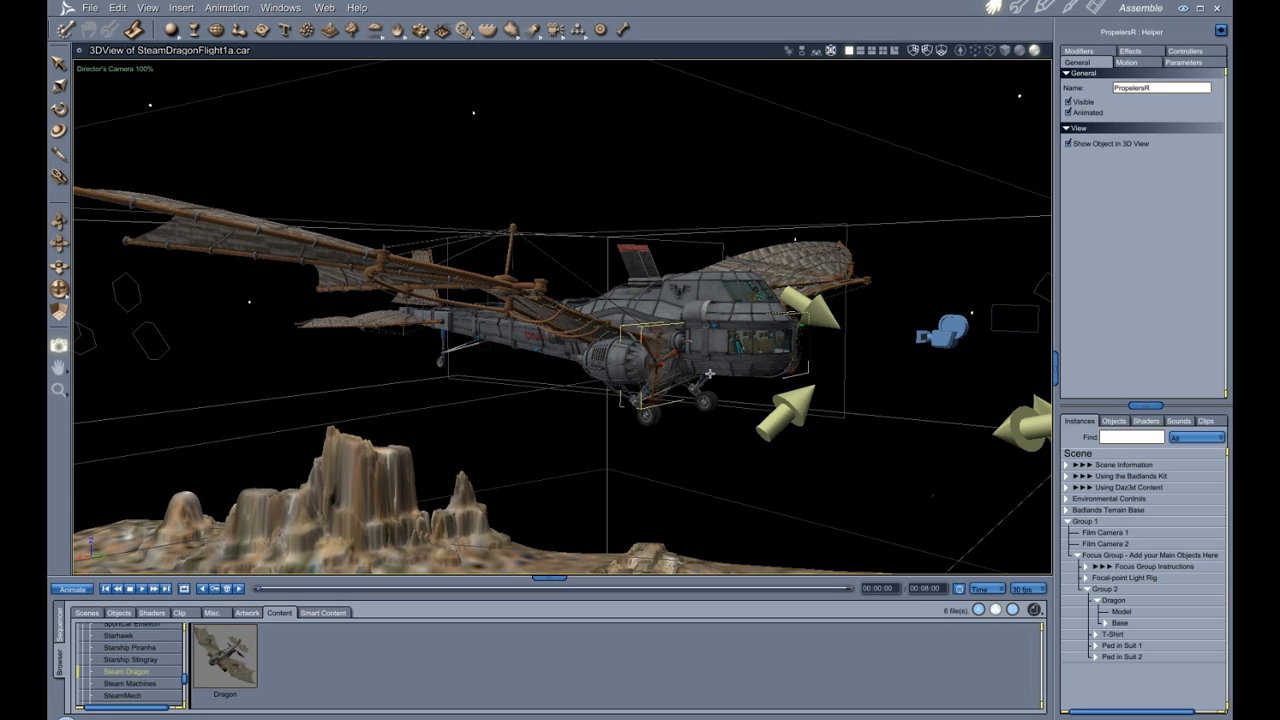
# Examine the dragon by zooming the 3D view out around it.
pyautogui.click(708, 318)
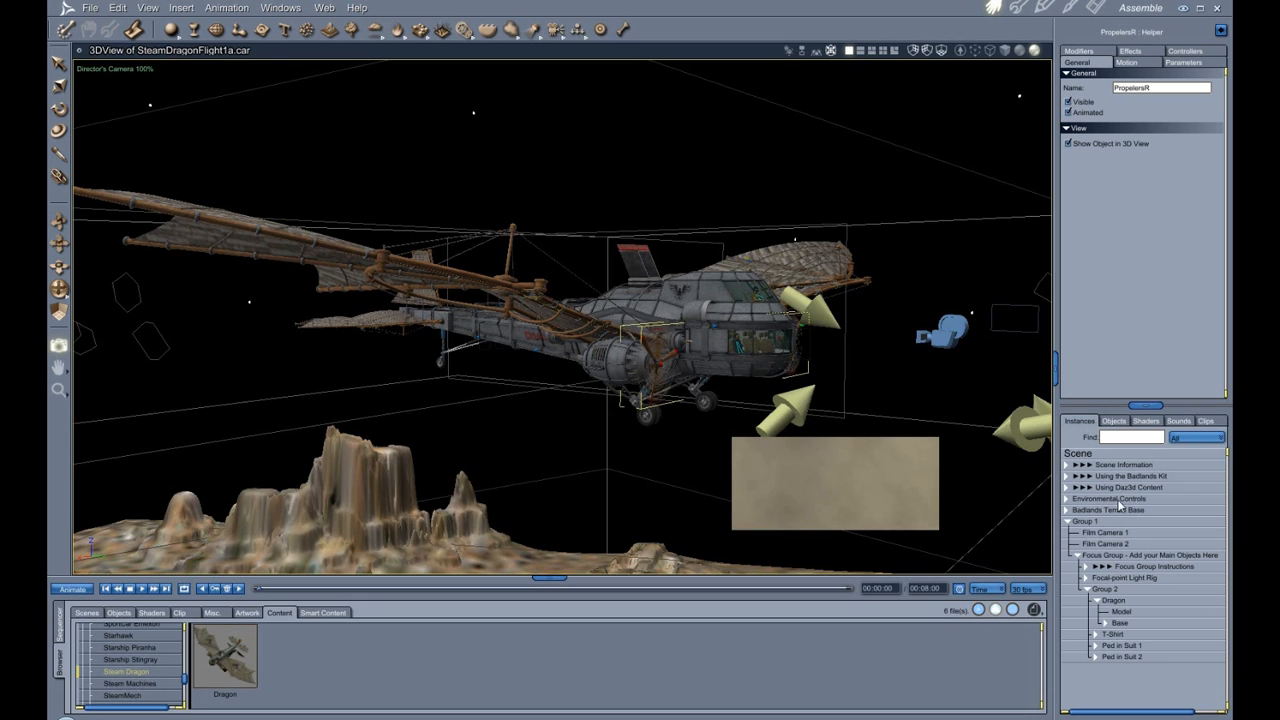
pyautogui.moveTo(880, 372); pyautogui.dragTo(875, 395)
pyautogui.scroll(-5, 822, 436)
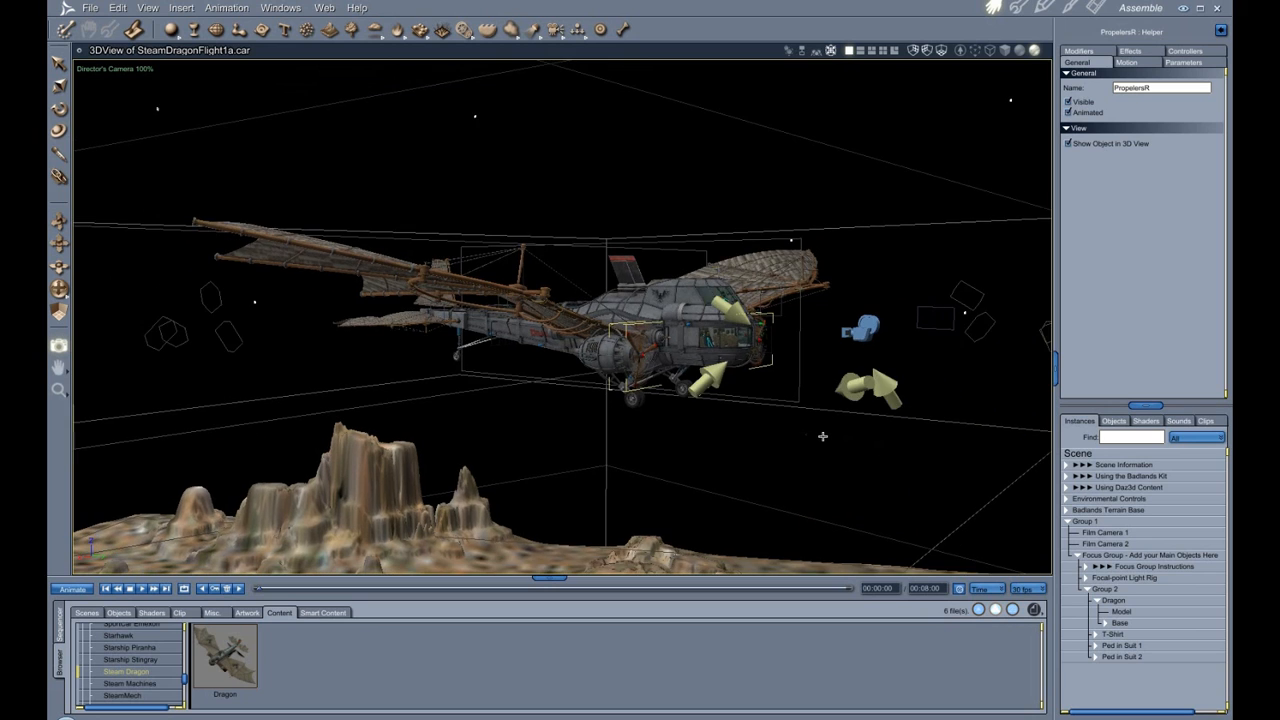
pyautogui.scroll(-3, 822, 436)
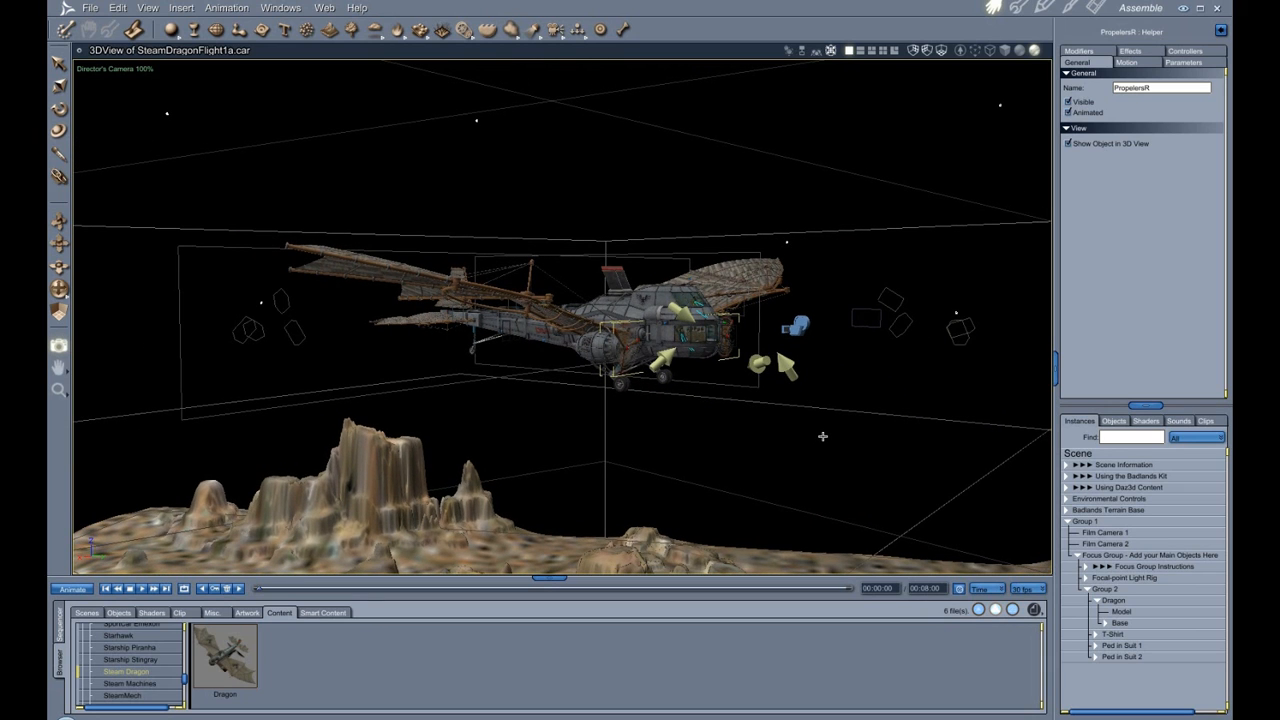
pyautogui.scroll(-2, 847, 427)
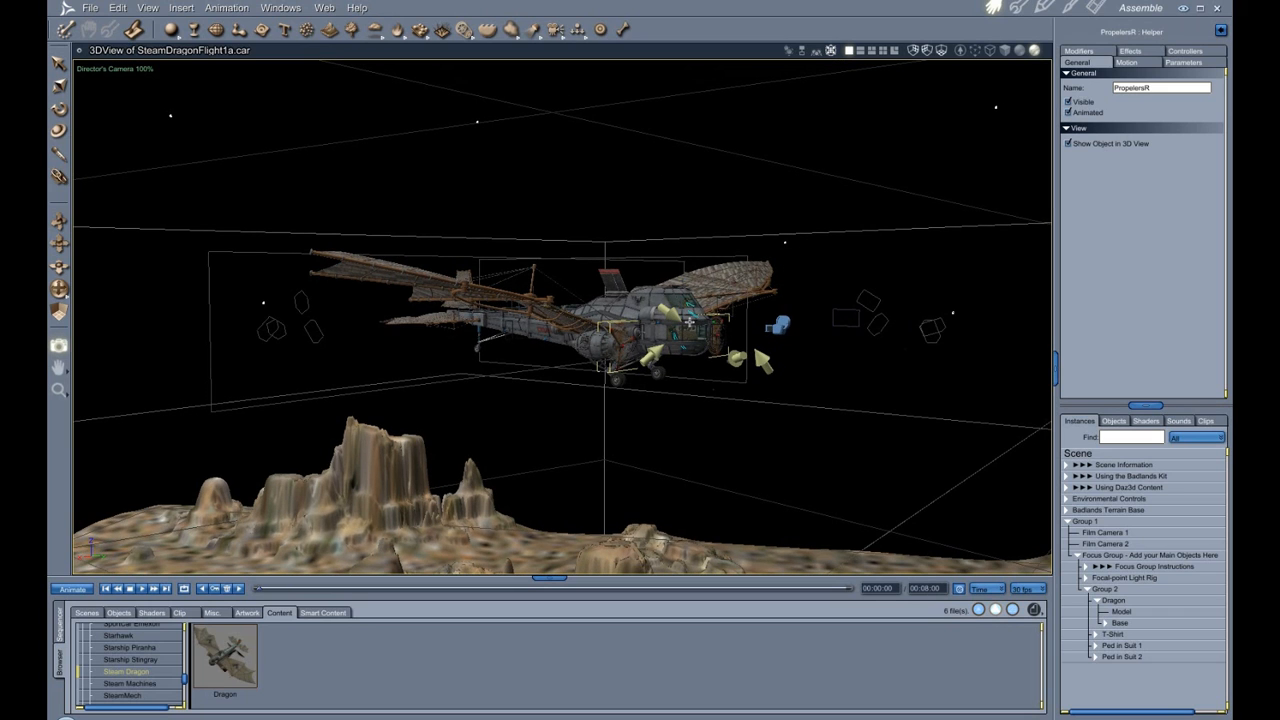
pyautogui.scroll(-2, 624, 358)
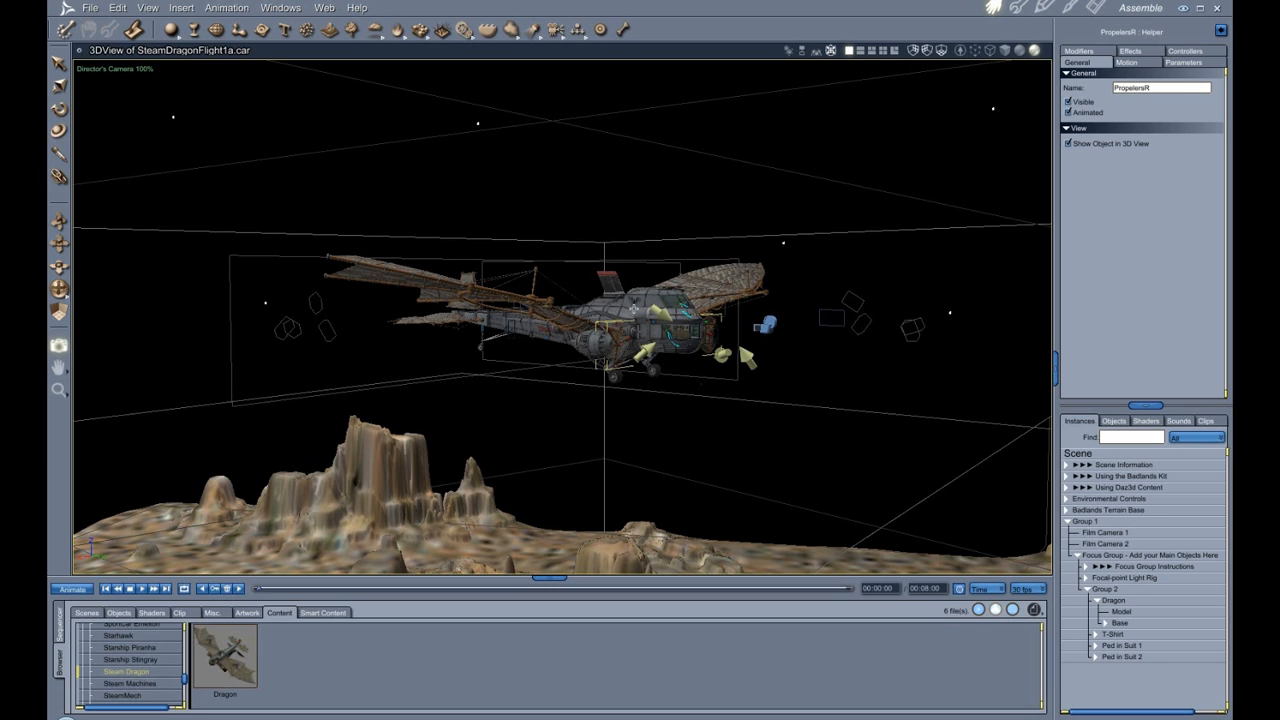
# Reposition the view over the terrain and expand the Environmental Controls group.
pyautogui.moveTo(58, 290); pyautogui.dragTo(84, 296)
pyautogui.moveTo(851, 90); pyautogui.dragTo(1025, 265)
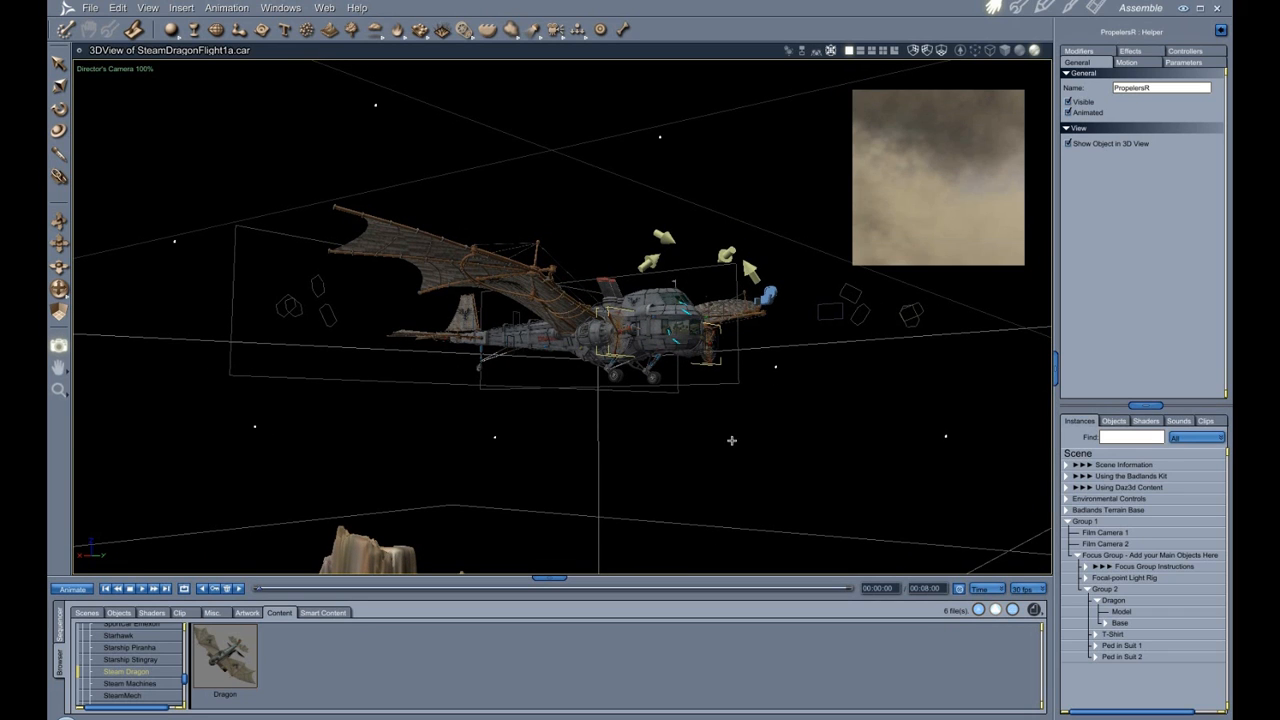
pyautogui.scroll(-3, 917, 483)
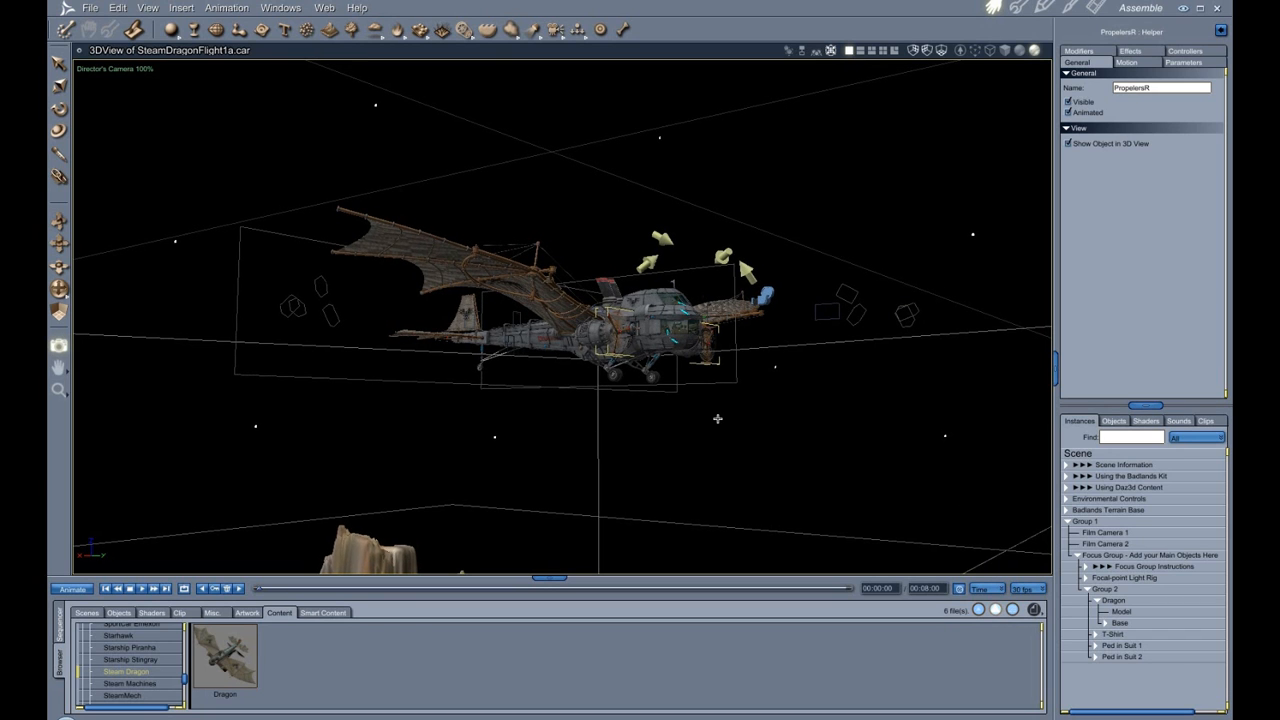
pyautogui.scroll(-2, 495, 382)
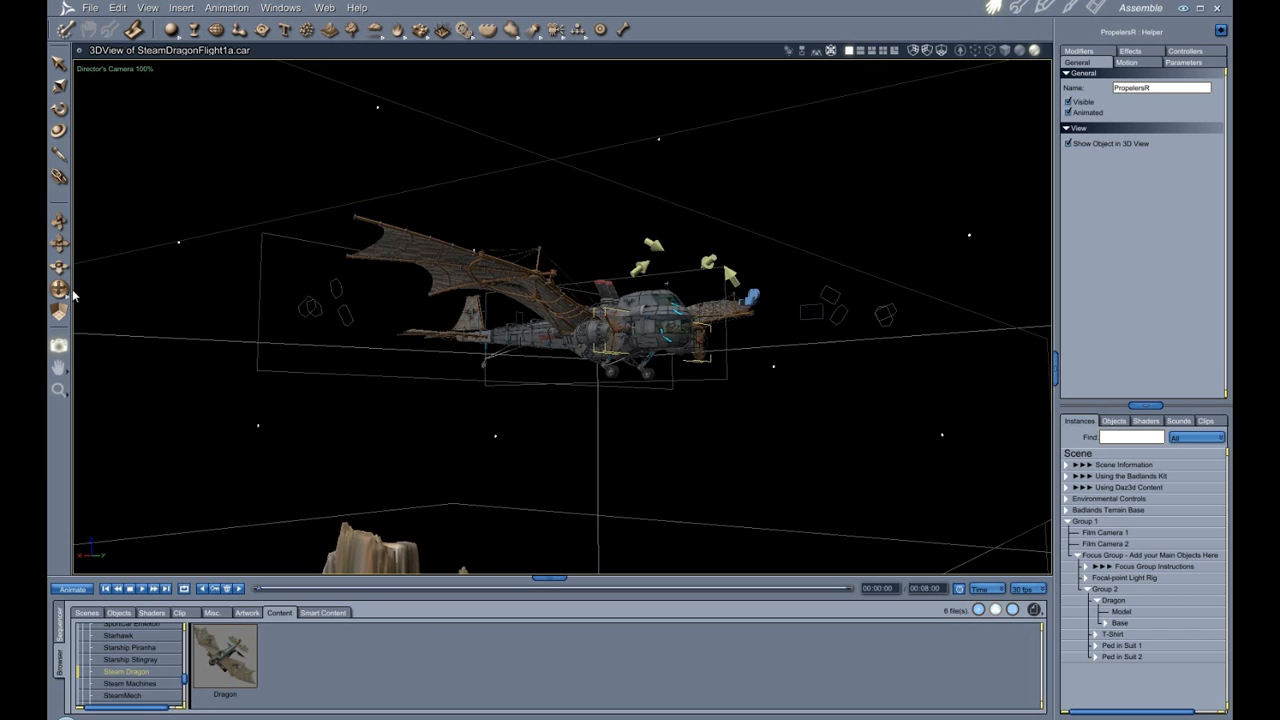
pyautogui.moveTo(63, 288); pyautogui.dragTo(60, 362)
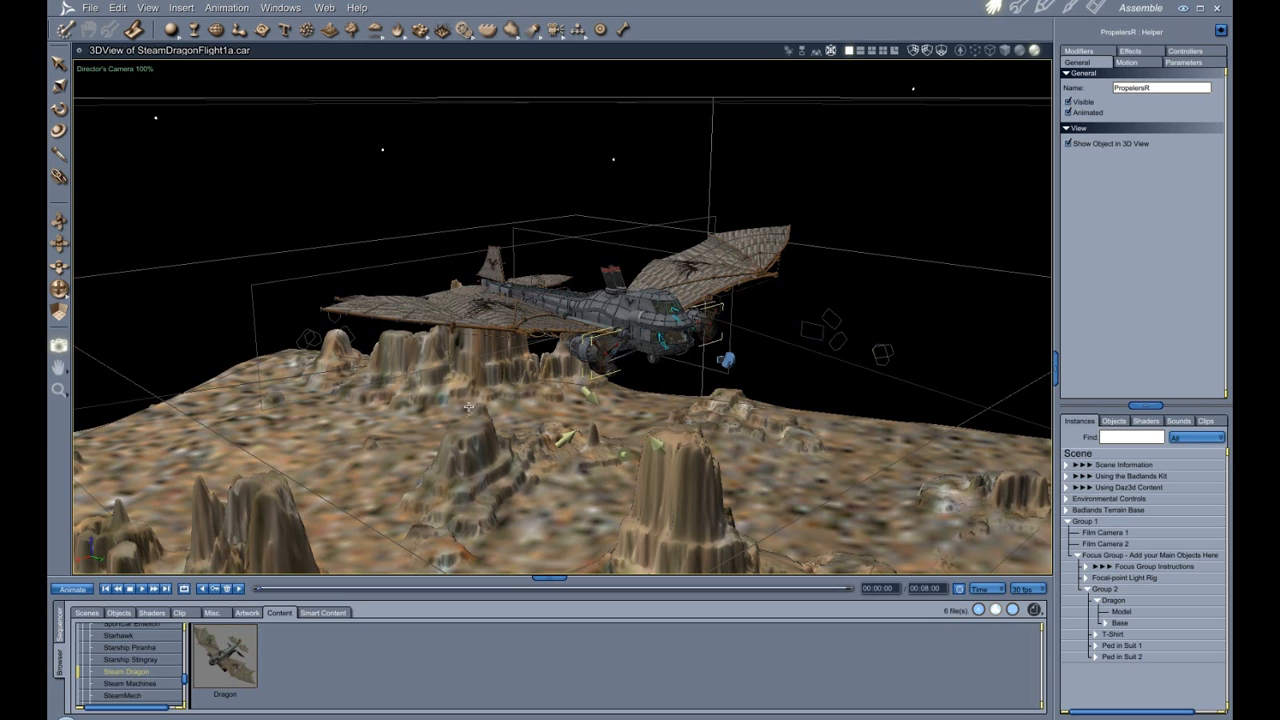
pyautogui.click(1066, 498)
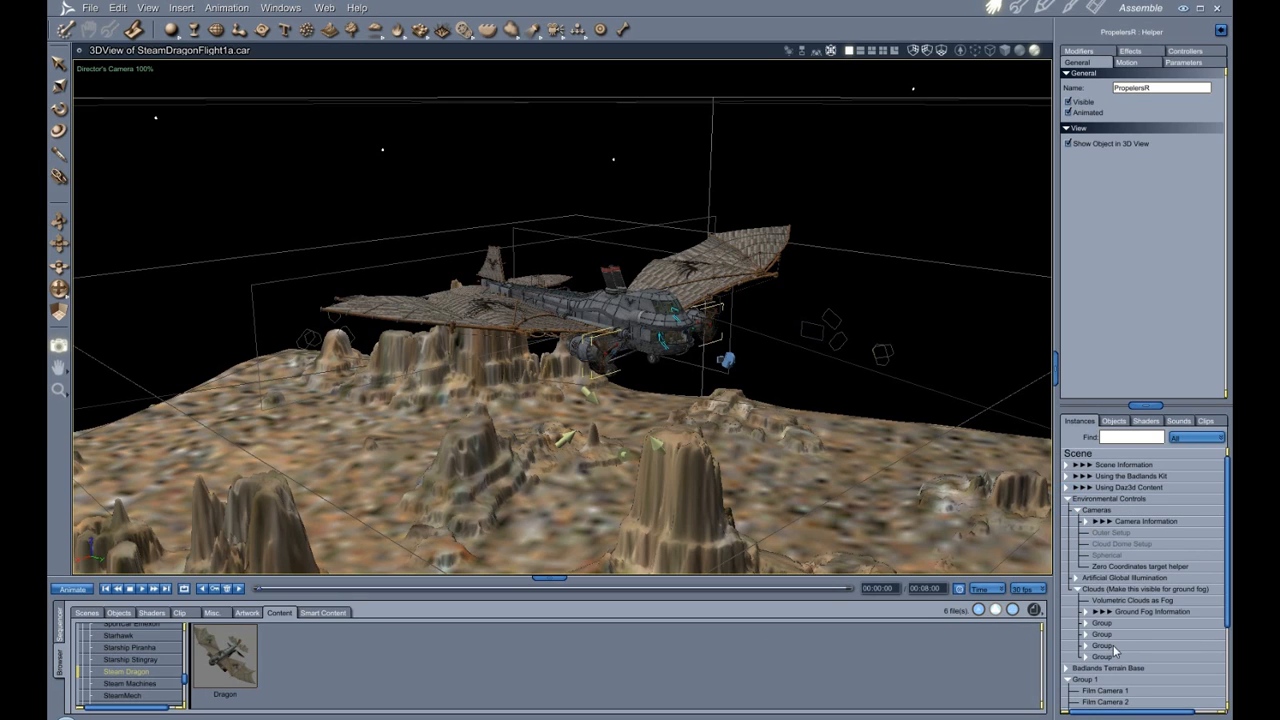
# Select Volumetric Clouds as Fog, try moving it downward in the zoomed-out view, and undo the move.
pyautogui.click(1121, 600)
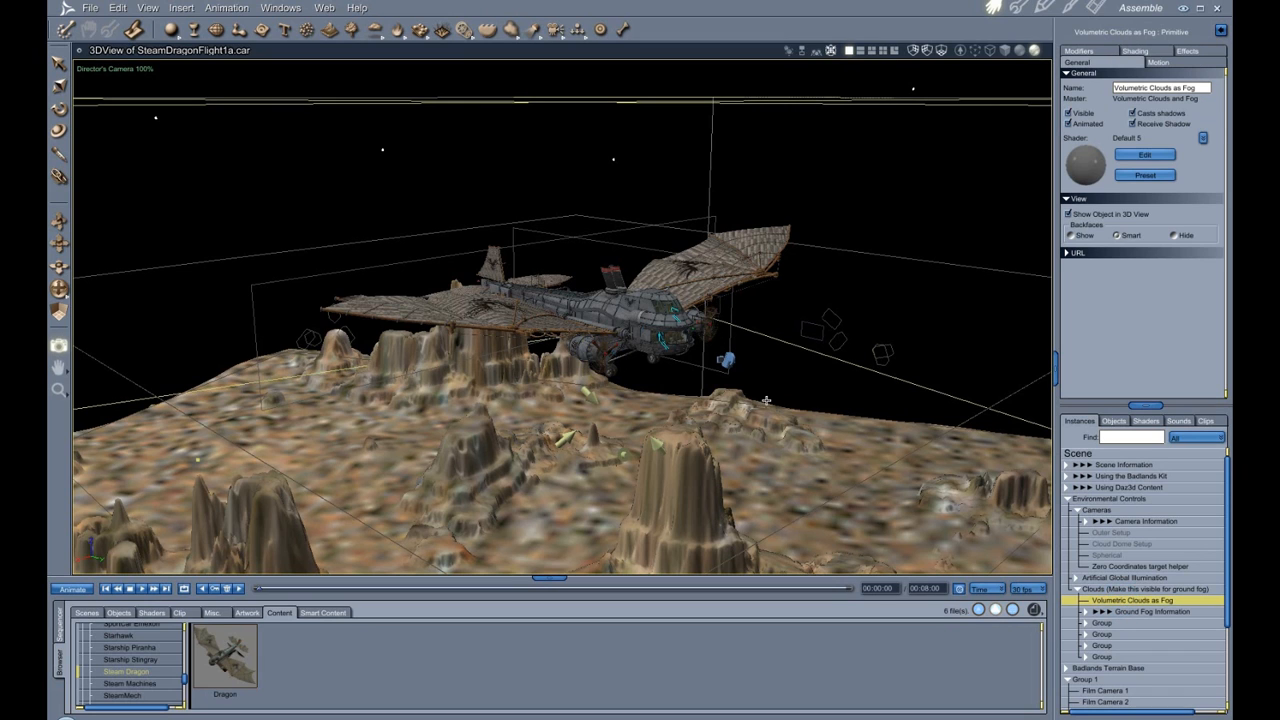
pyautogui.scroll(-5, 762, 401)
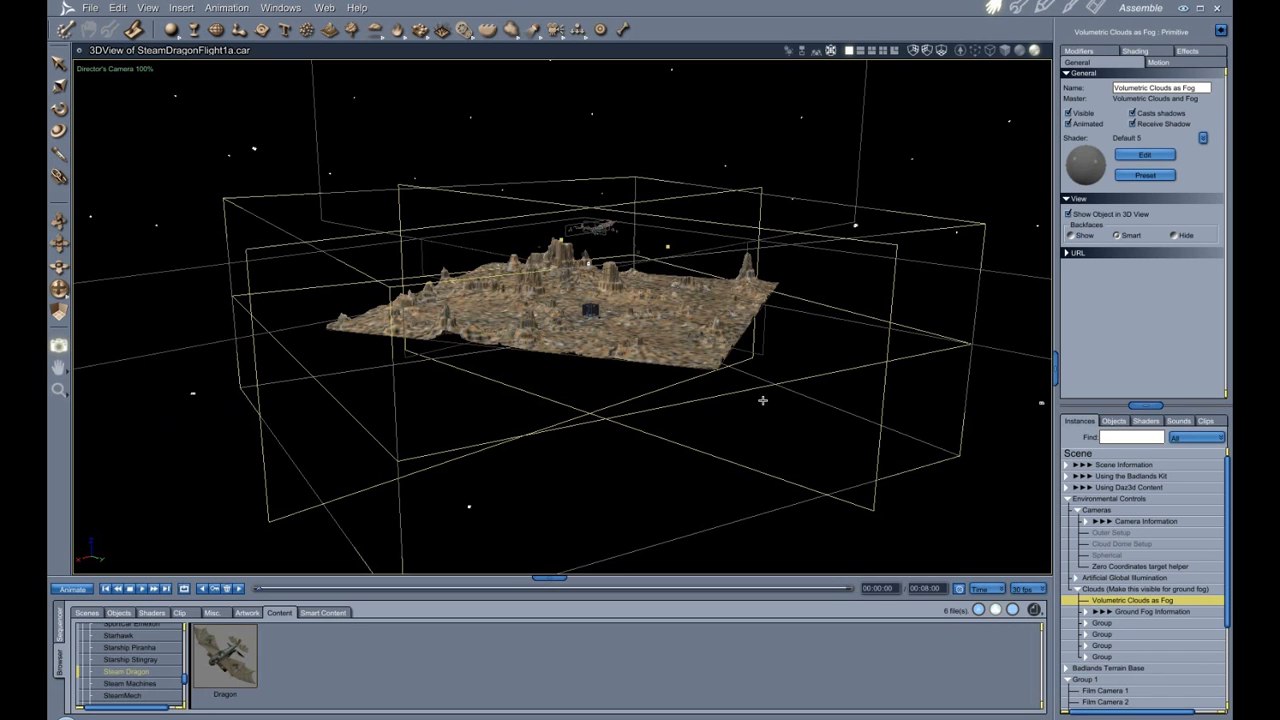
pyautogui.click(58, 62)
pyautogui.moveTo(59, 289)
pyautogui.mouseDown()
pyautogui.moveTo(64, 256)
pyautogui.moveTo(66, 283)
pyautogui.mouseUp()
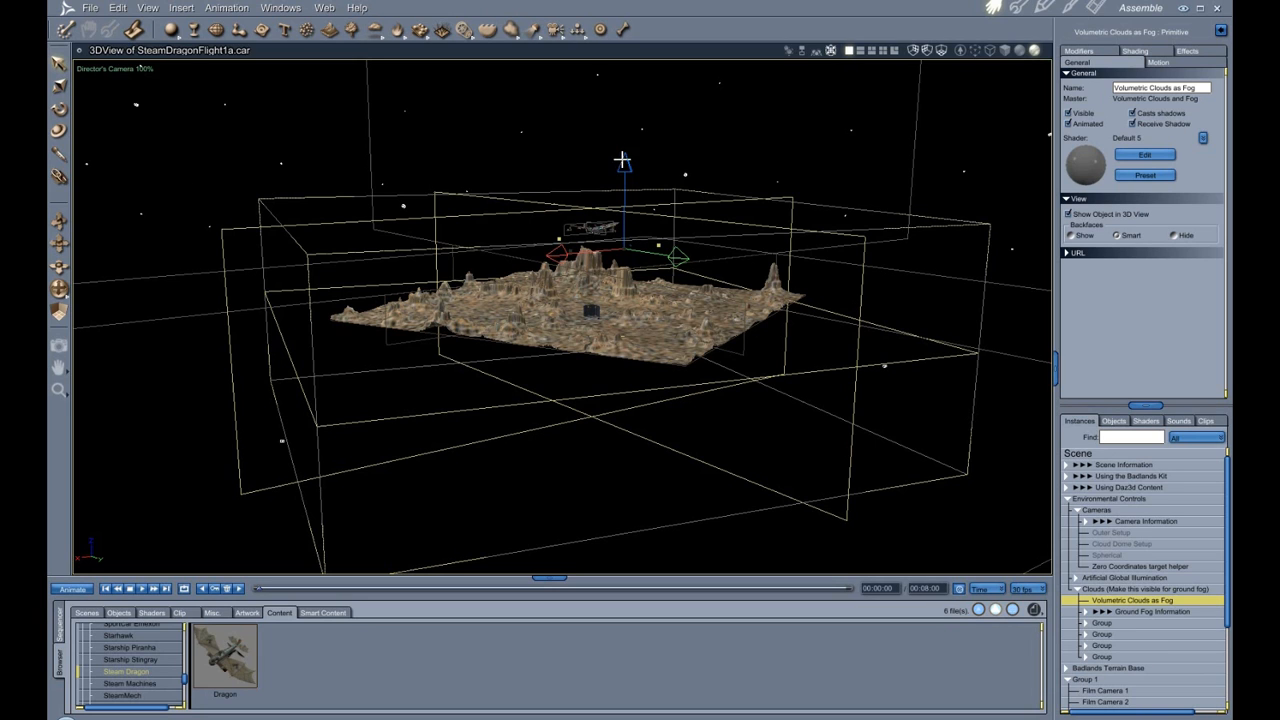
pyautogui.moveTo(623, 160); pyautogui.dragTo(623, 262)
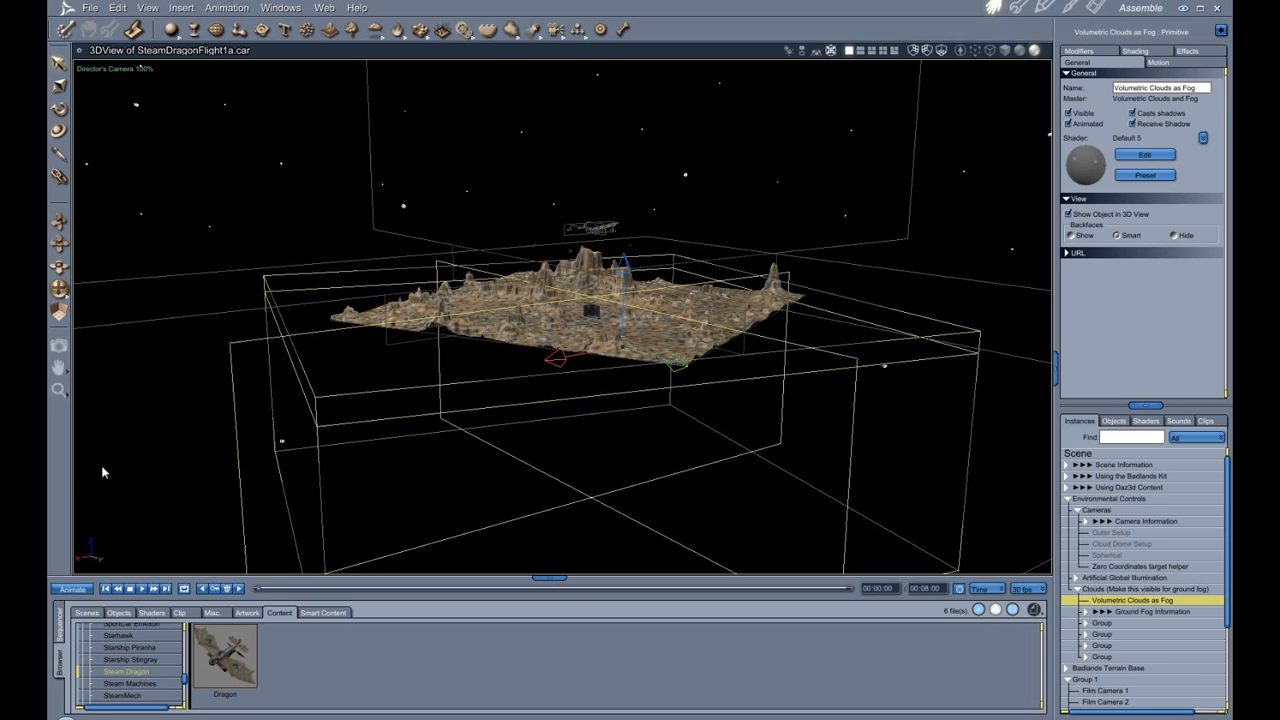
pyautogui.hotkey('ctrl', 'z')
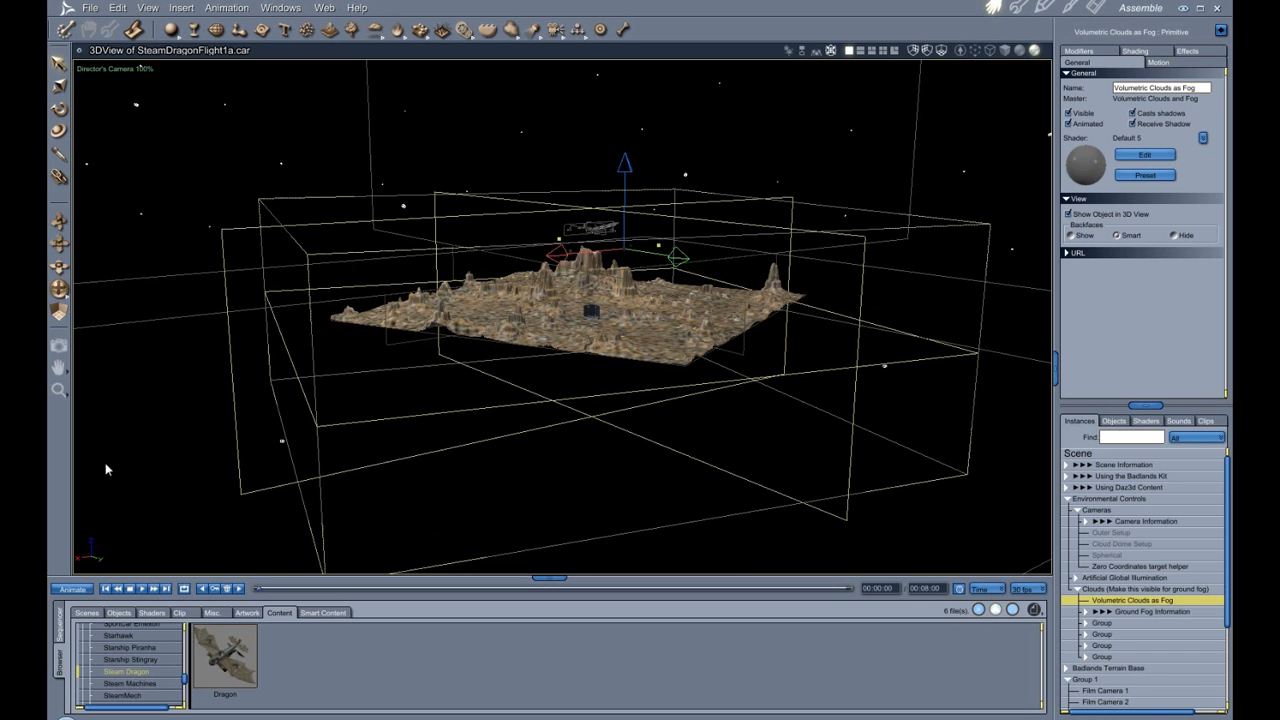
# Select Group 1 and return the 3D view to the director's camera over the terrain.
pyautogui.moveTo(60, 290); pyautogui.dragTo(82, 260)
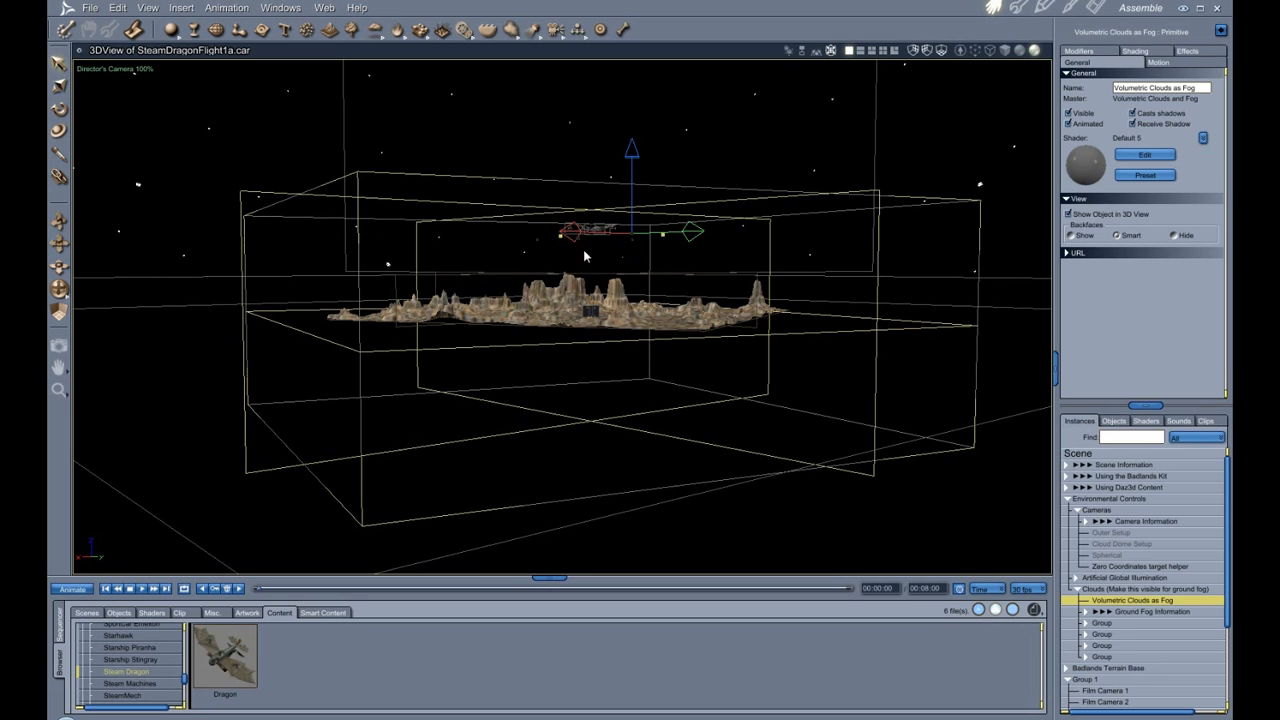
pyautogui.click(58, 290)
pyautogui.moveTo(59, 290)
pyautogui.mouseDown()
pyautogui.moveTo(59, 316)
pyautogui.moveTo(59, 294)
pyautogui.mouseUp()
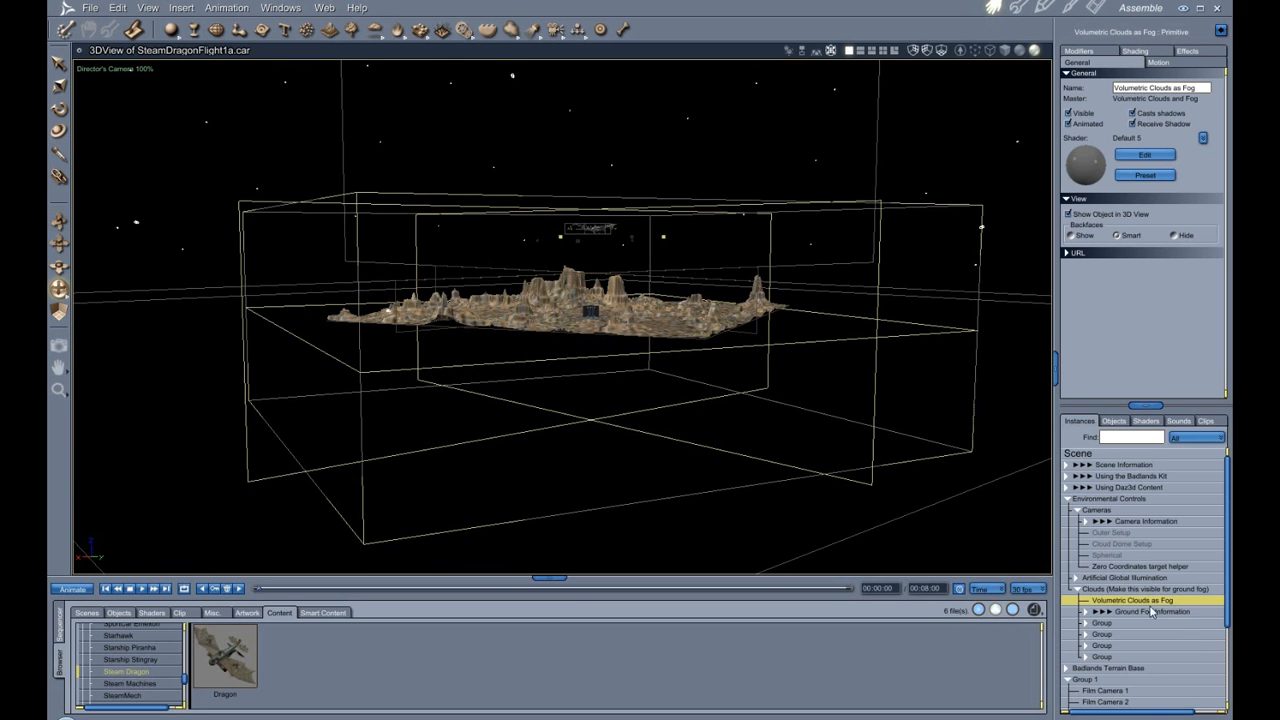
pyautogui.click(1080, 681)
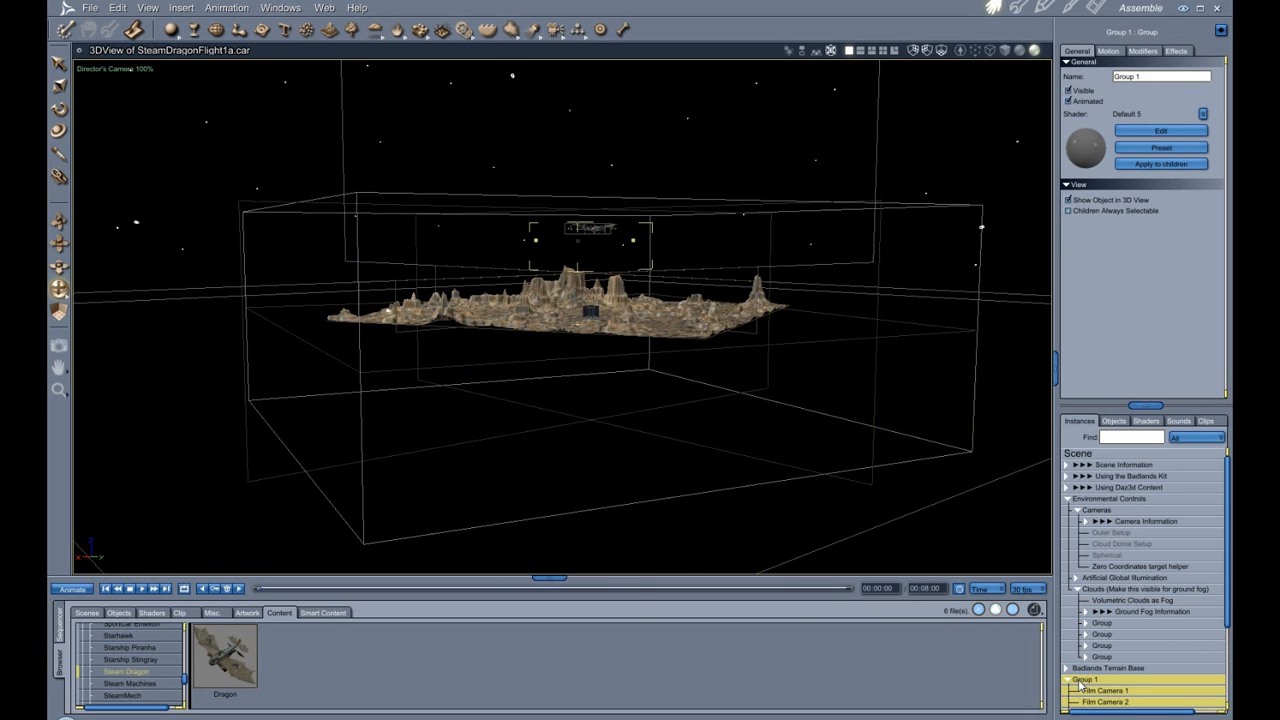
pyautogui.press('0')
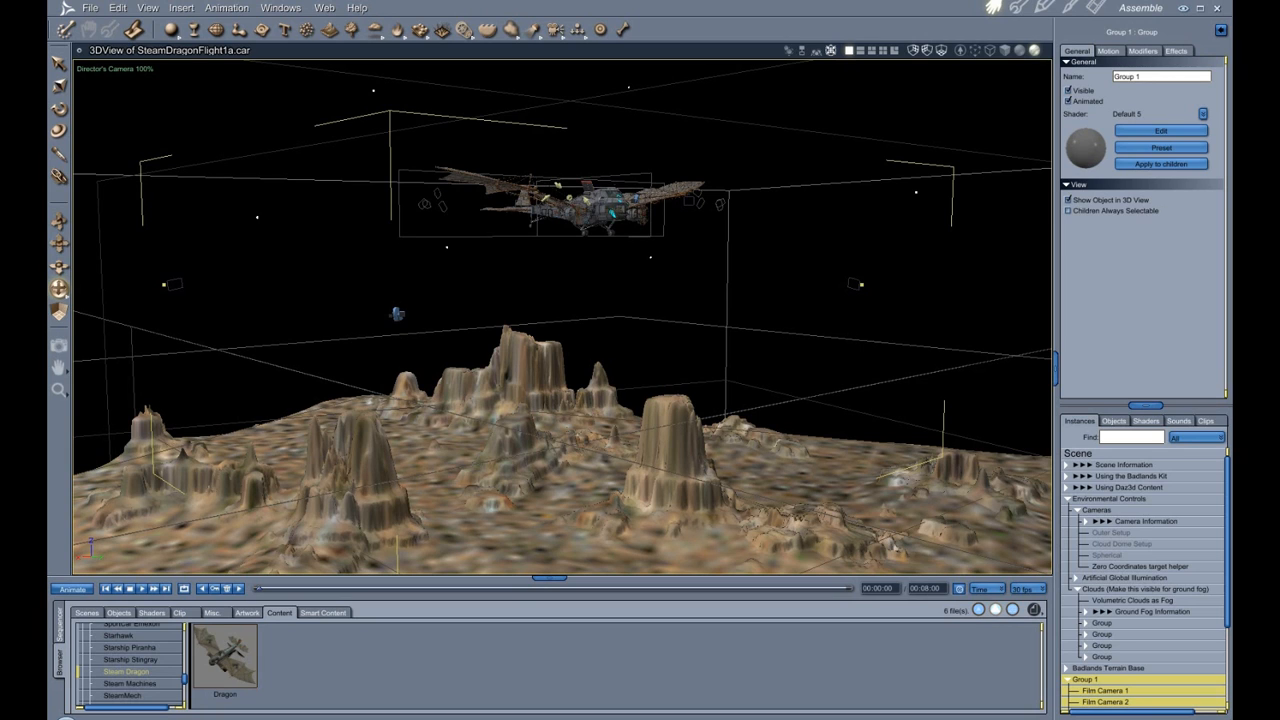
# Collapse the Dragon branch and browse the People folders of the object library in an enlarged browser.
pyautogui.scroll(-3, 1181, 665)
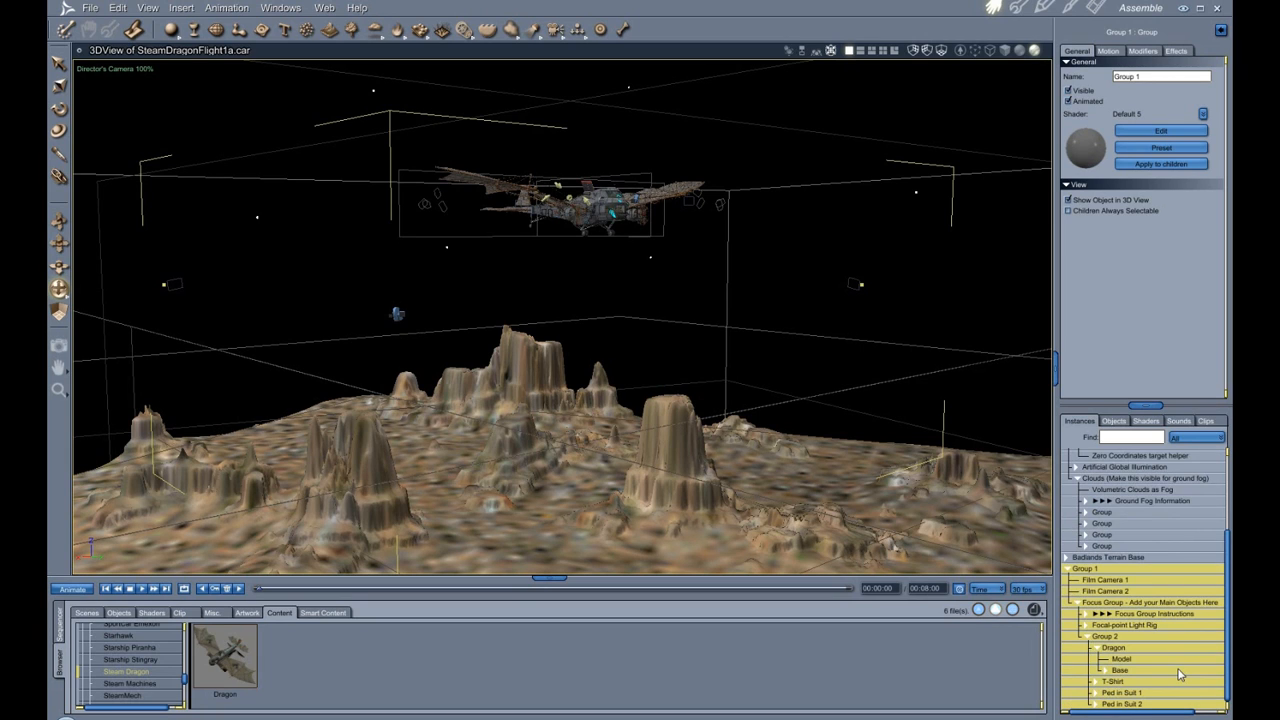
pyautogui.click(1099, 650)
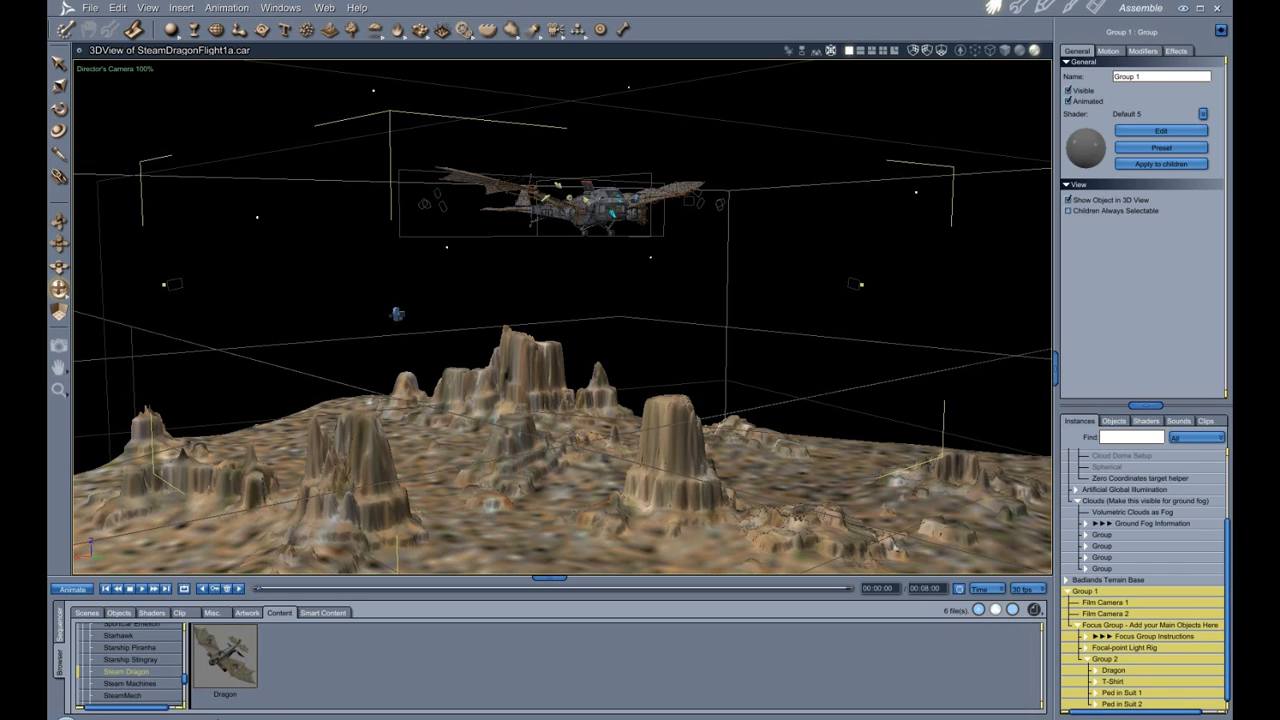
pyautogui.click(119, 613)
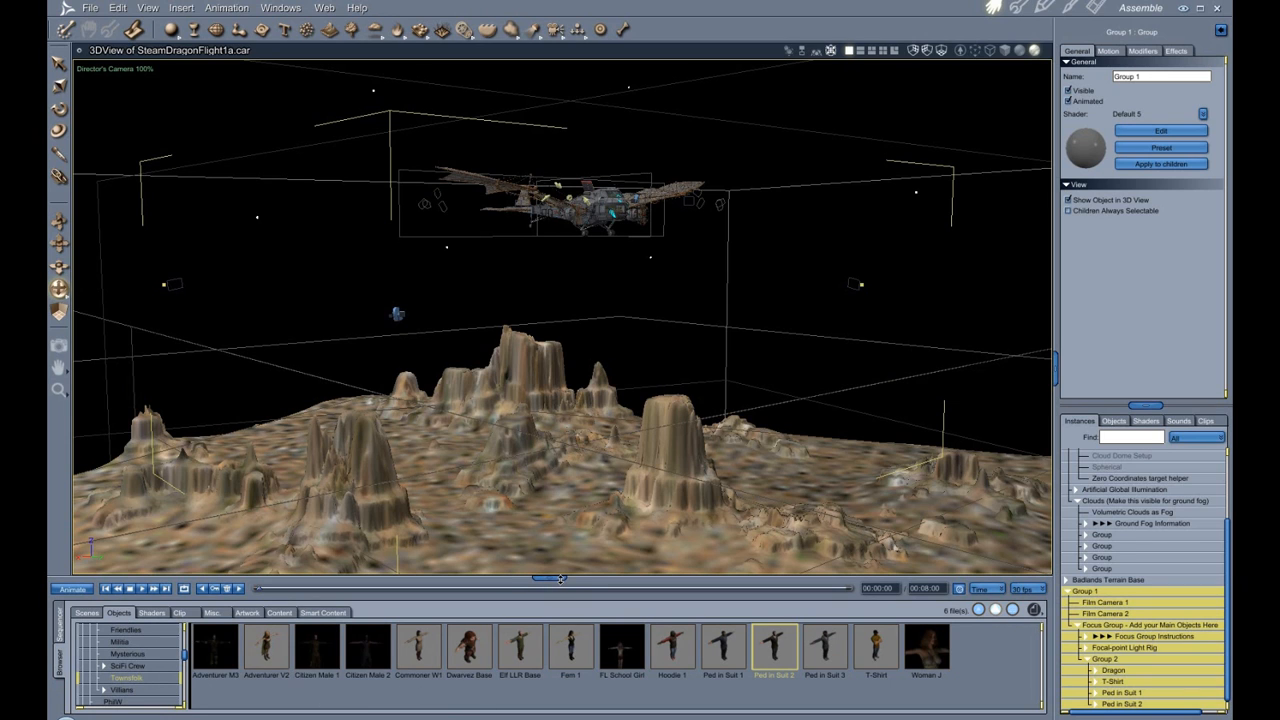
pyautogui.moveTo(561, 579); pyautogui.dragTo(550, 358)
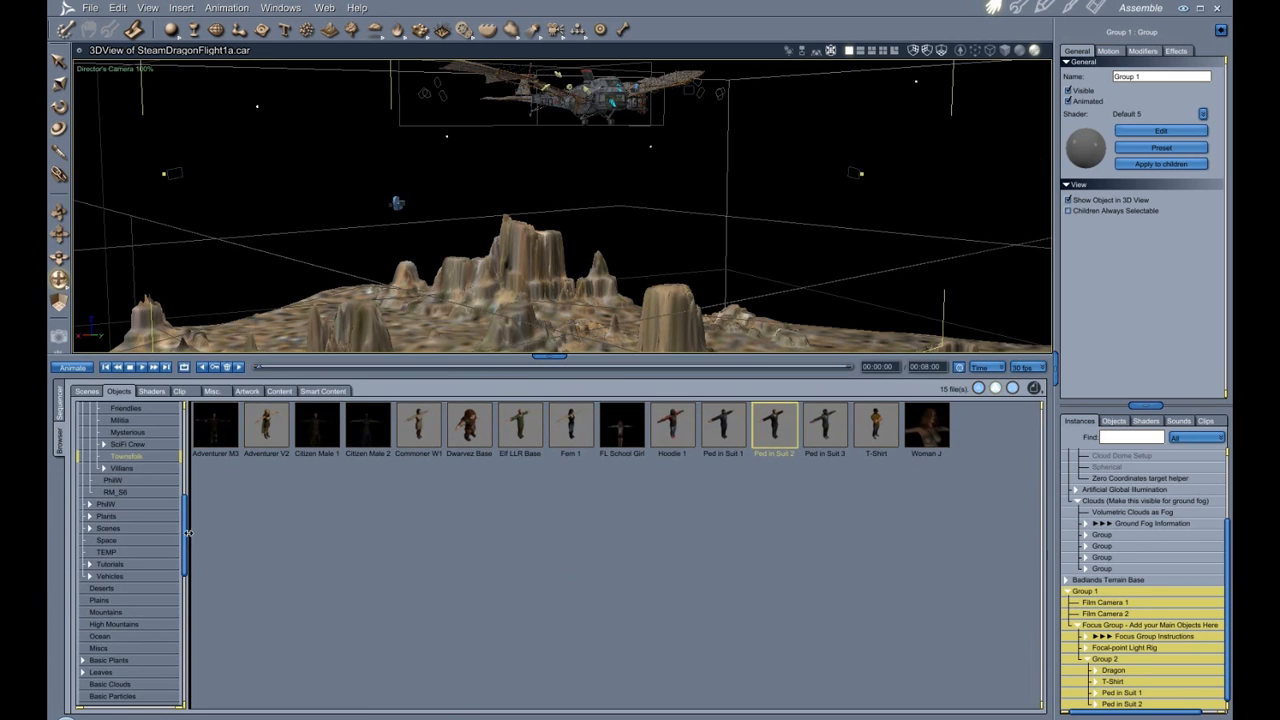
pyautogui.moveTo(188, 532); pyautogui.dragTo(189, 437)
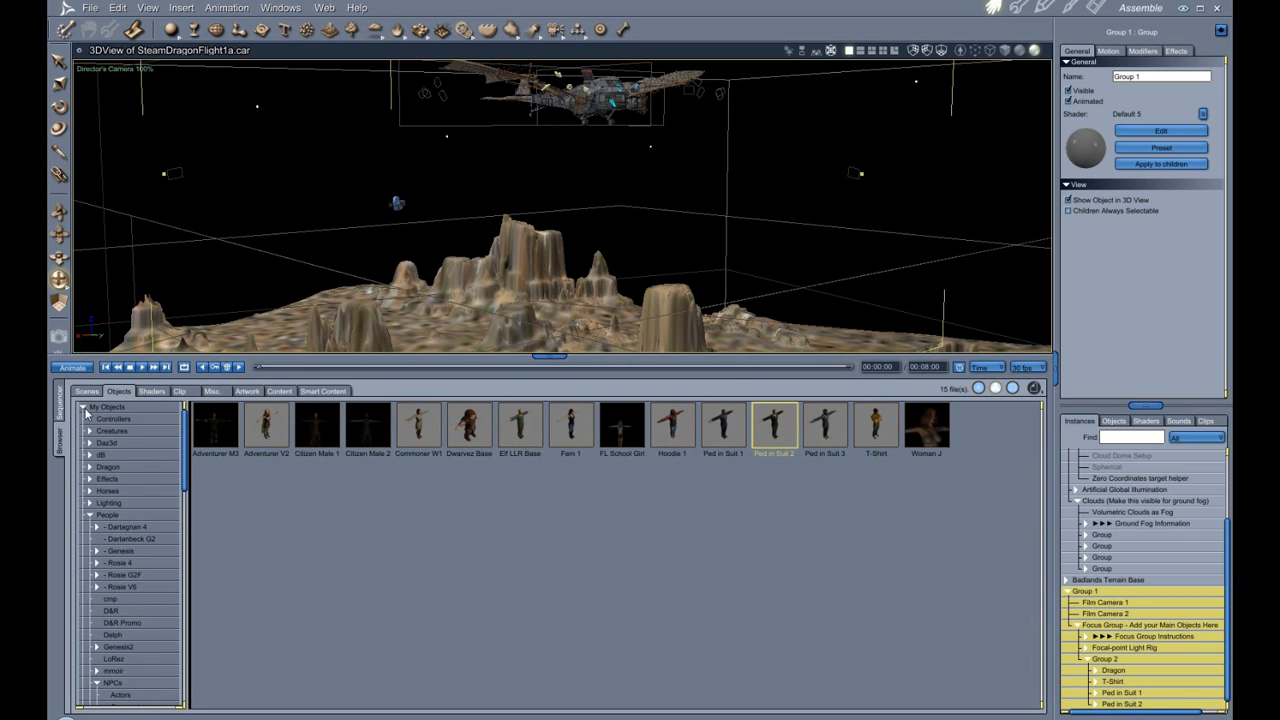
pyautogui.click(90, 515)
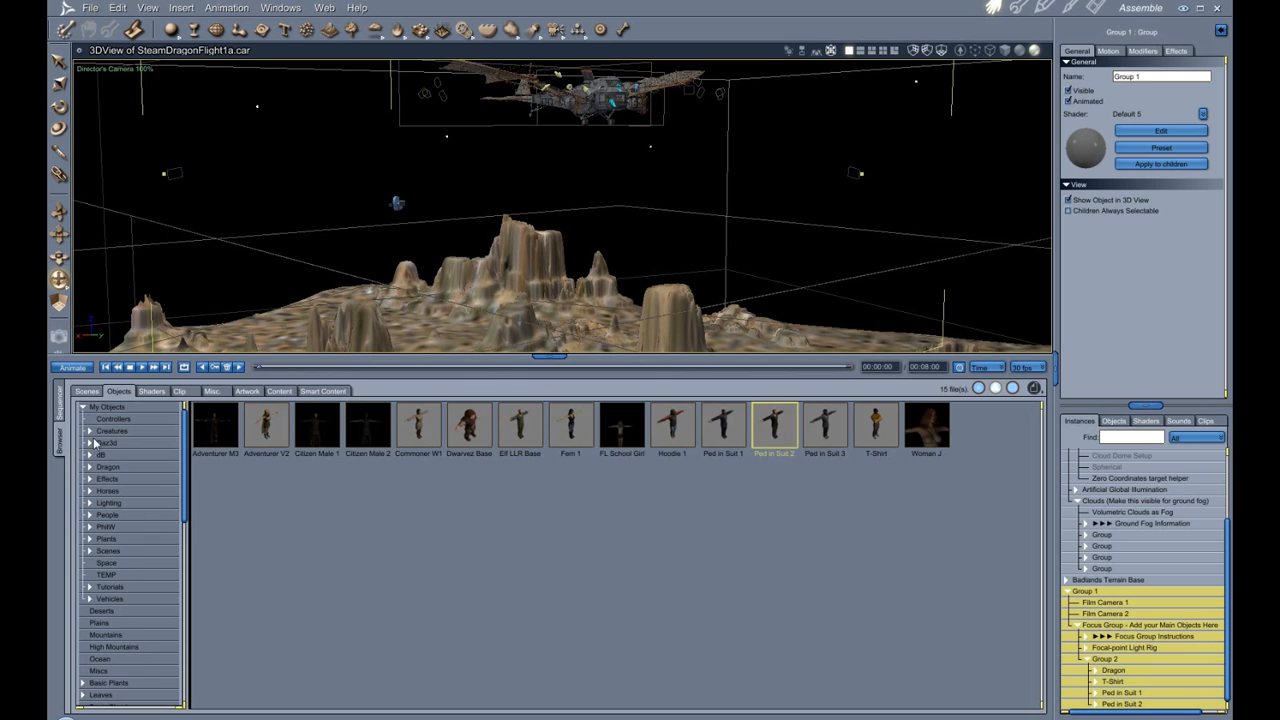
pyautogui.click(89, 515)
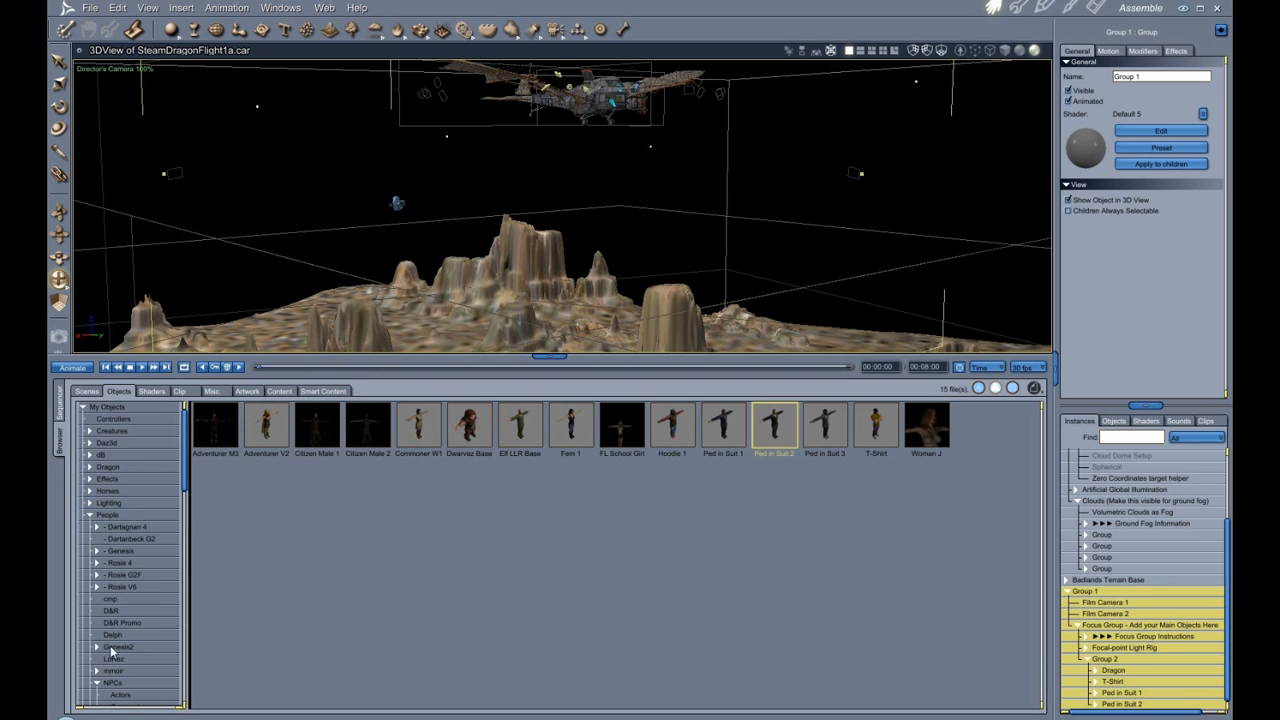
pyautogui.scroll(-2, 114, 652)
pyautogui.scroll(-2, 114, 641)
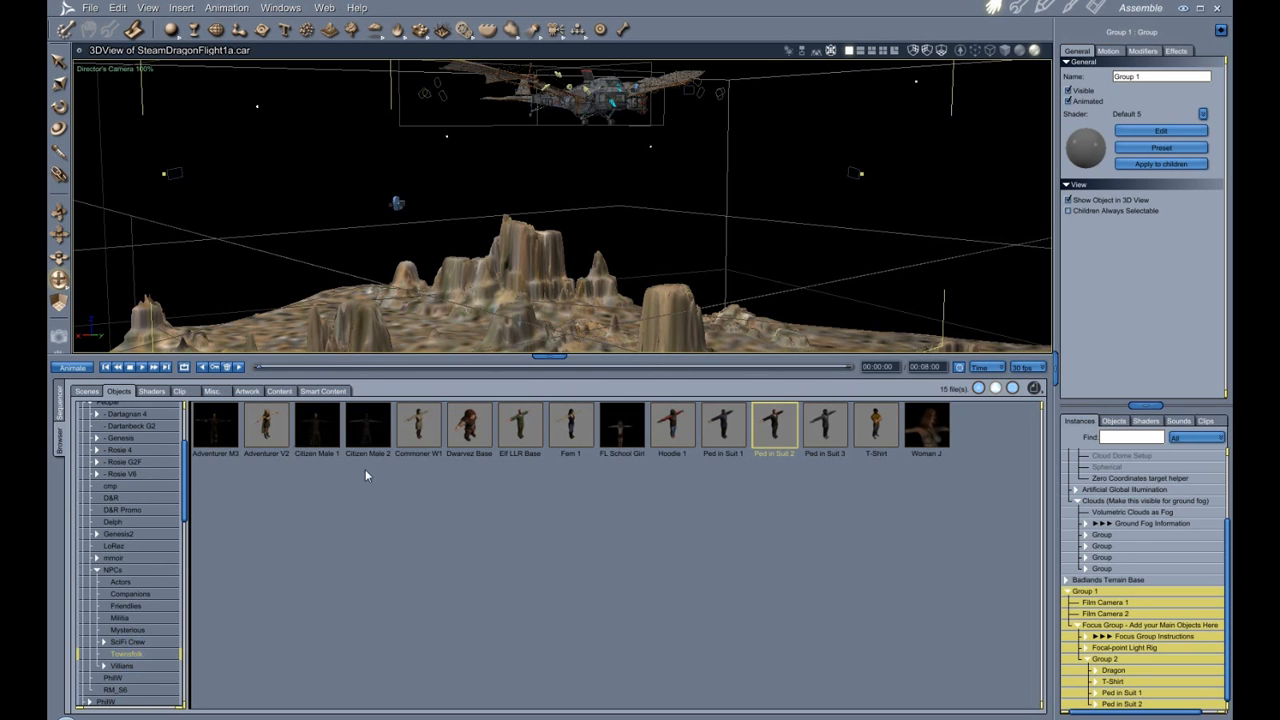
pyautogui.moveTo(557, 356); pyautogui.dragTo(550, 578)
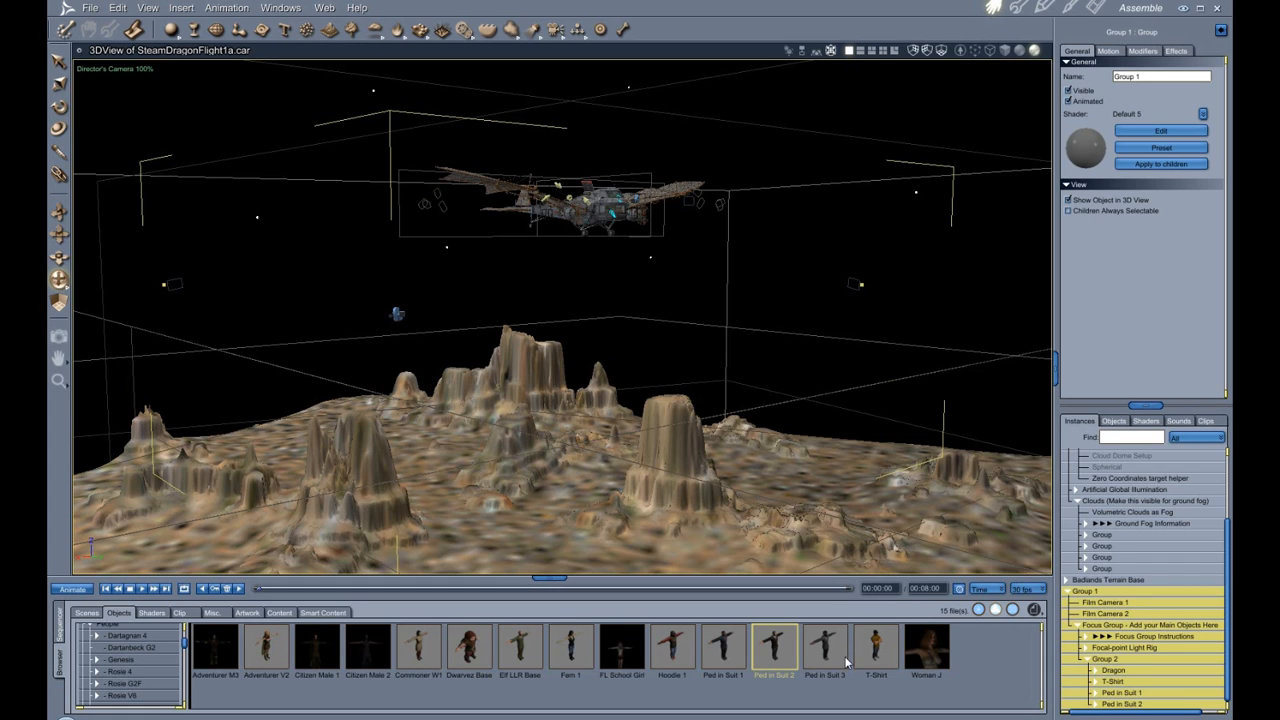
# Inspect the T-Shirt, Ped in Suit 1 and Ped in Suit 2 figures in the library, then return to the Content browser.
pyautogui.click(878, 640)
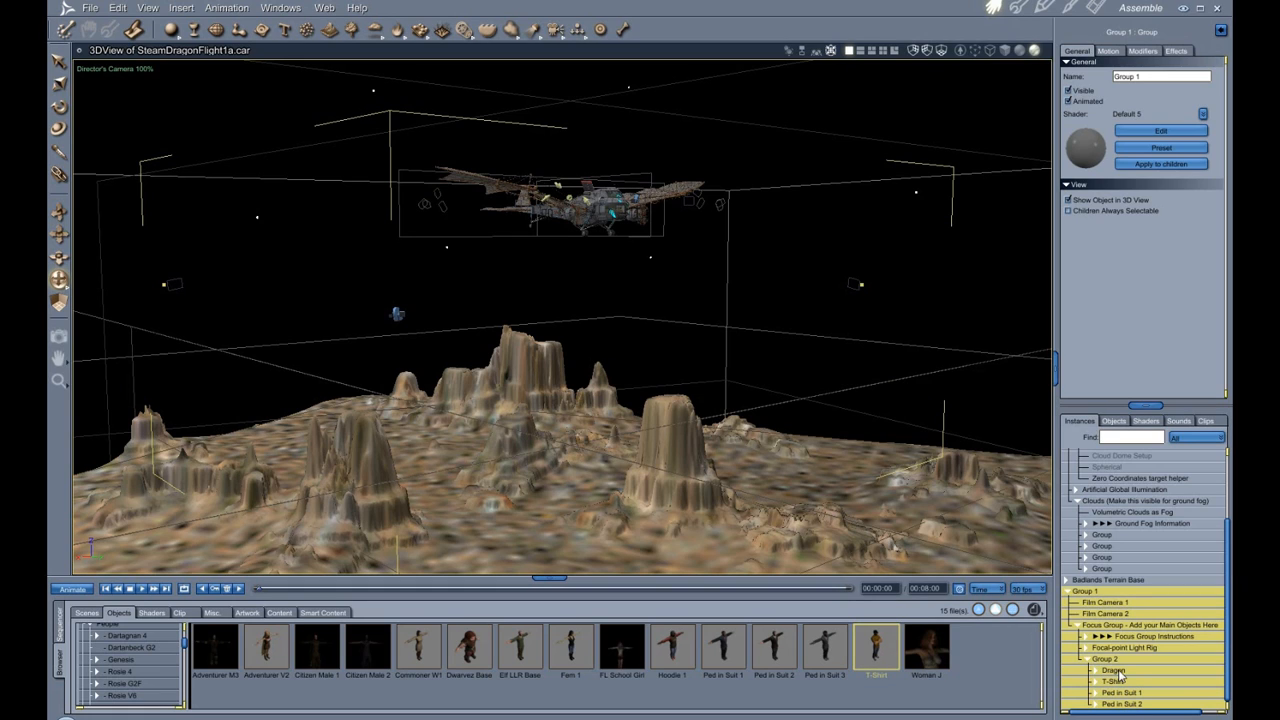
pyautogui.click(733, 656)
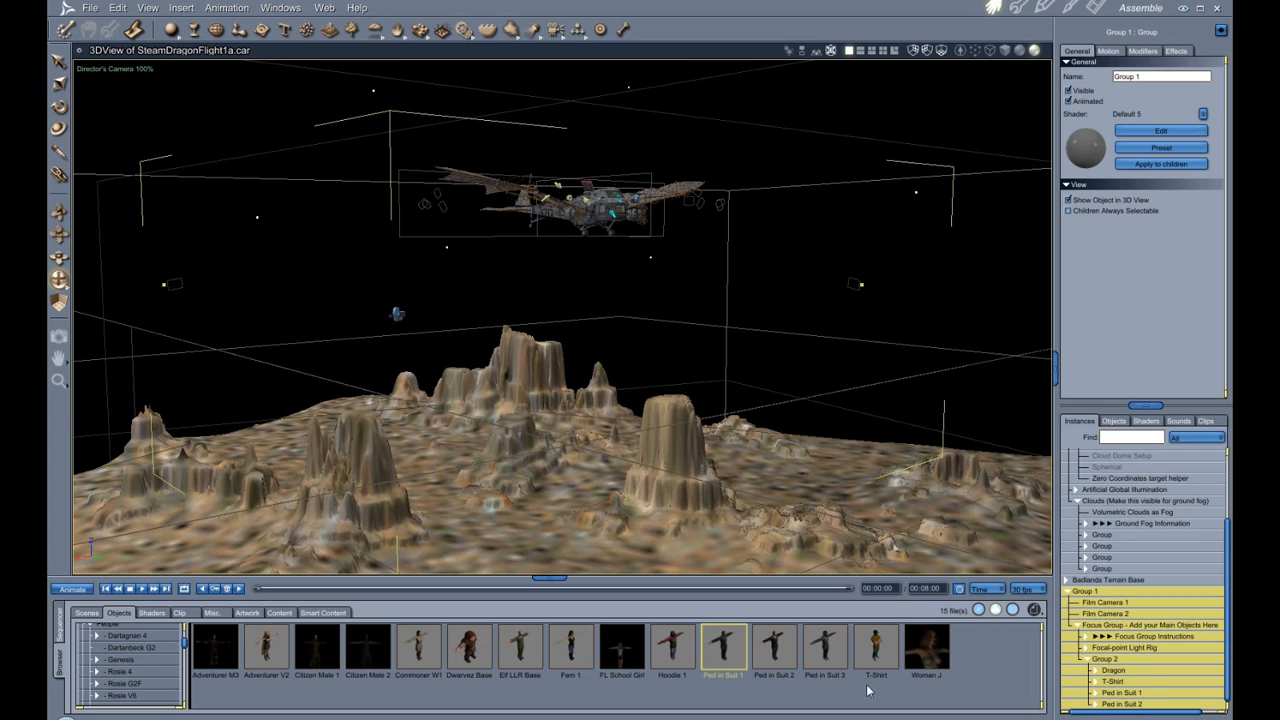
pyautogui.click(785, 656)
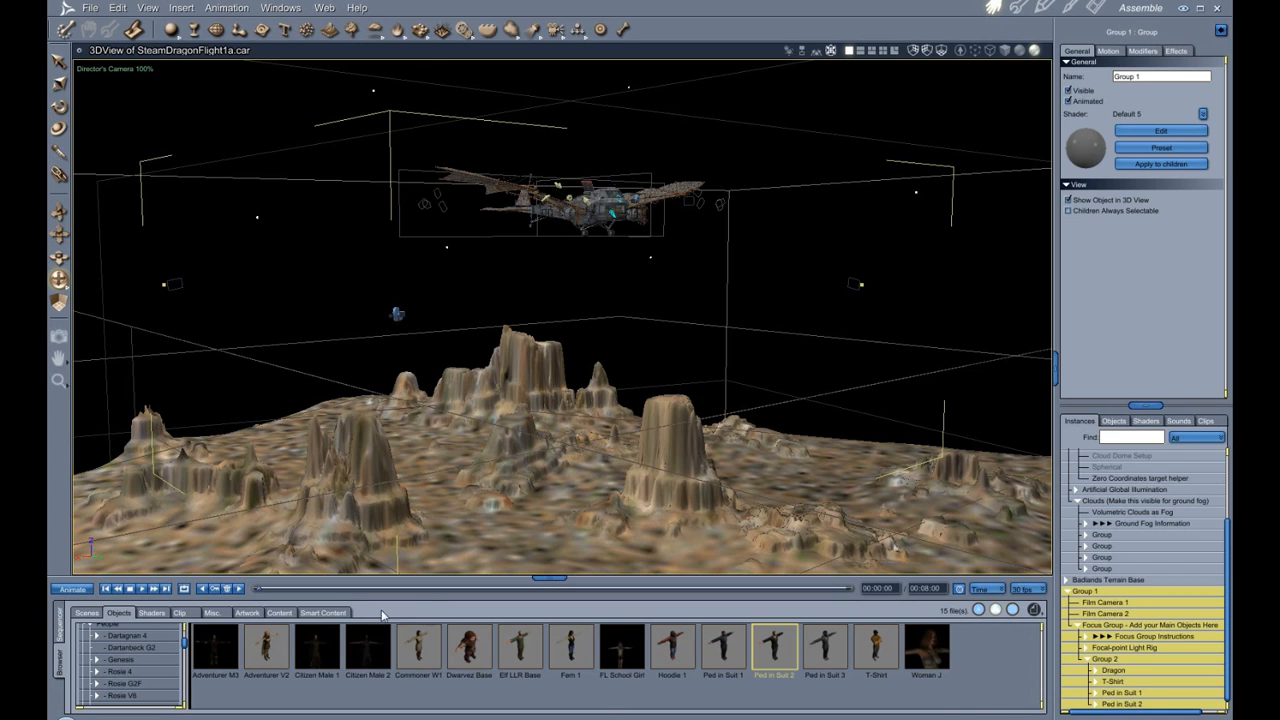
pyautogui.click(279, 613)
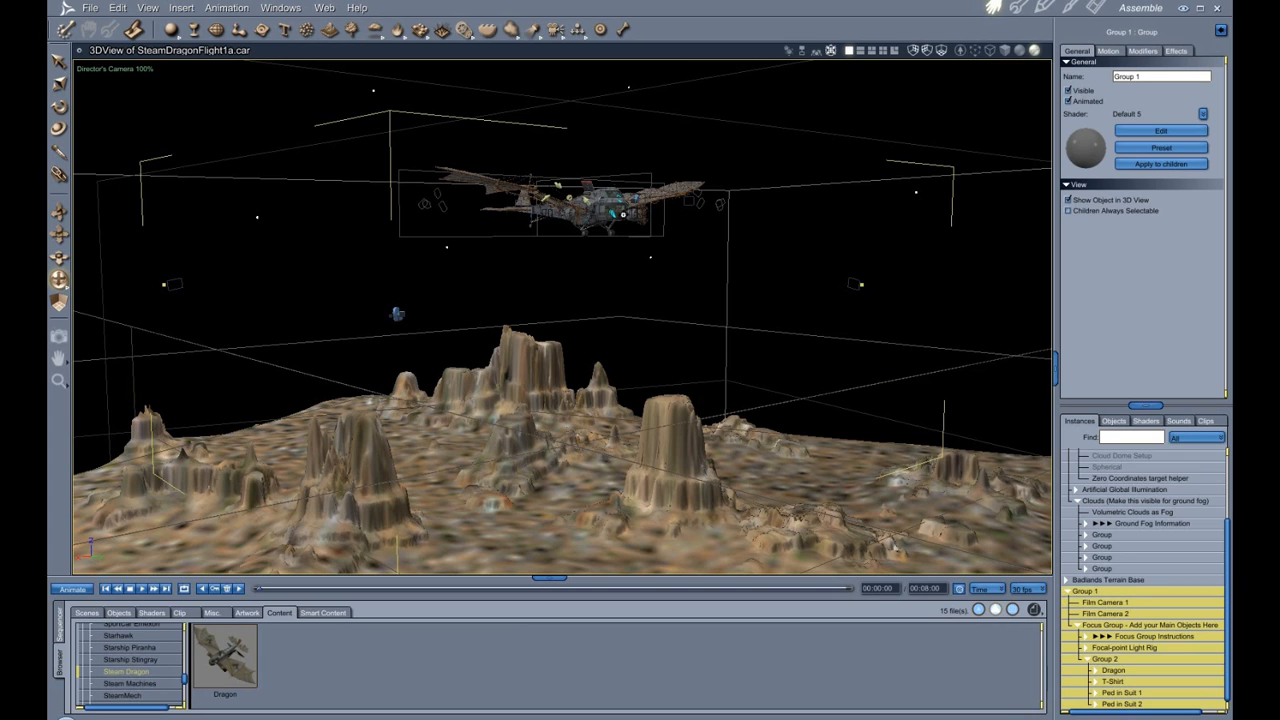
# Select Ped in Suit 1 and frame it to view the passengers inside the dragon's cabin.
pyautogui.click(1145, 693)
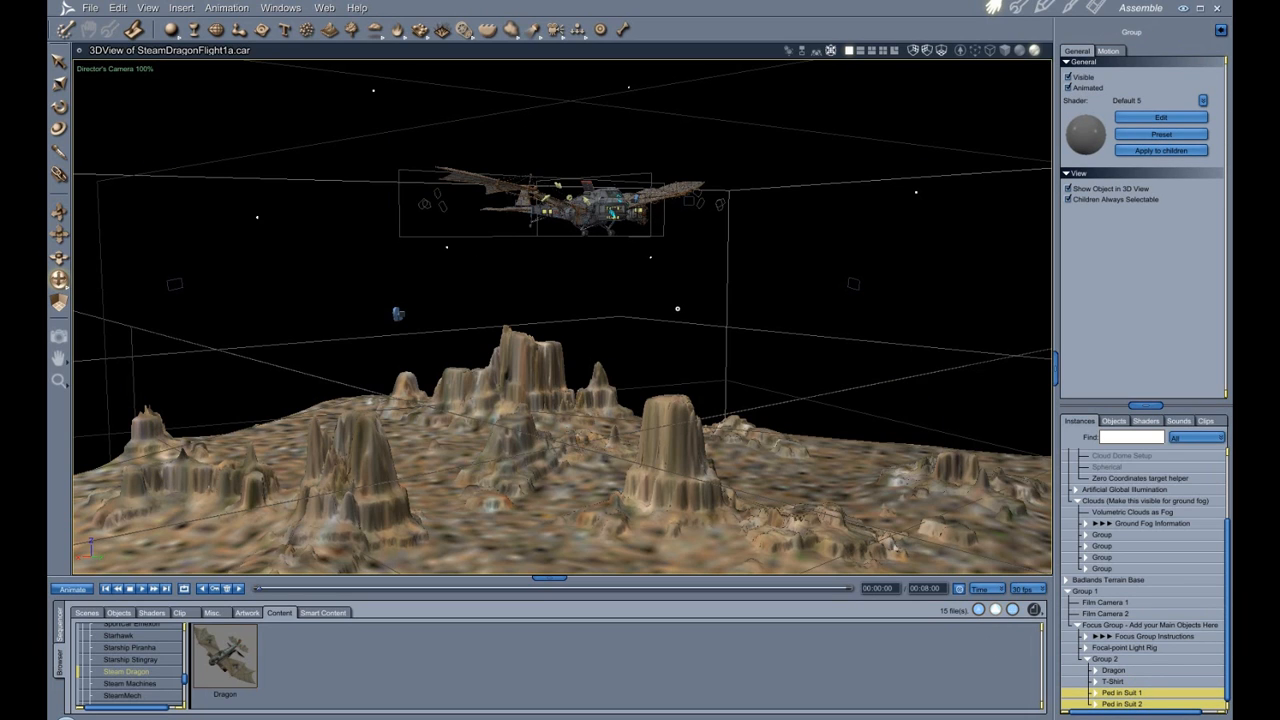
pyautogui.hotkey('ctrl', 'shift', 'm')
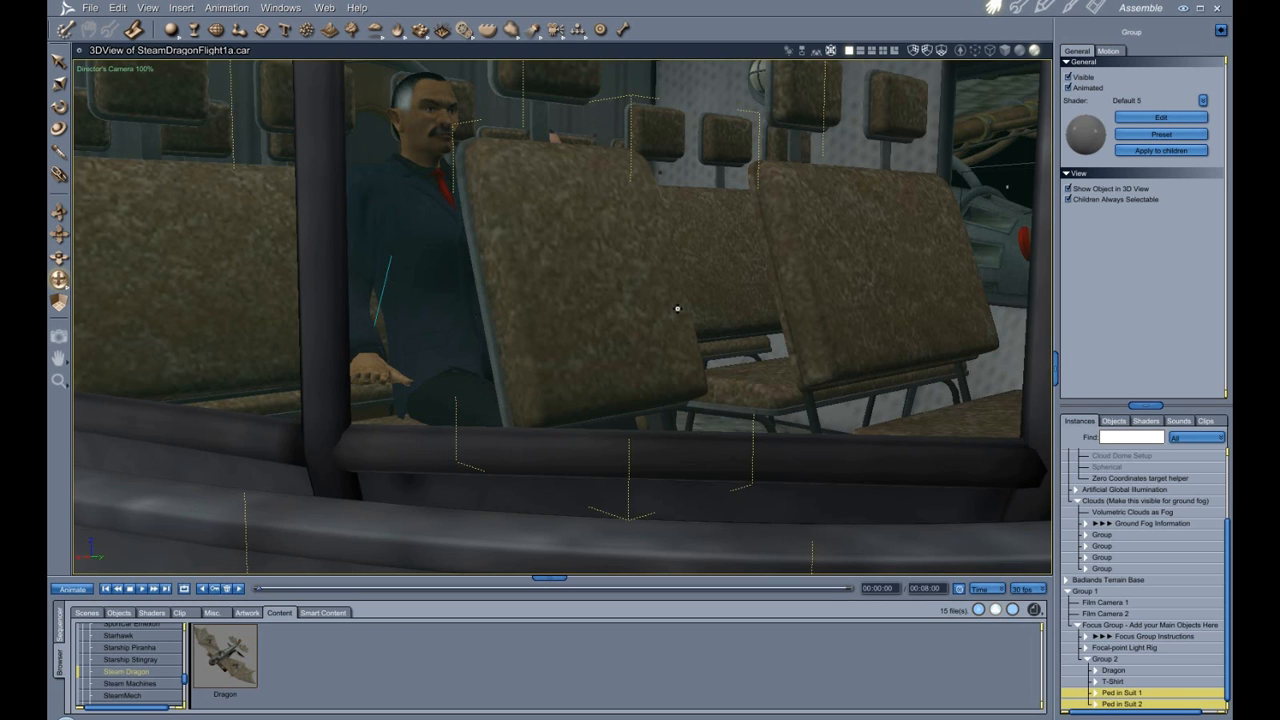
pyautogui.scroll(-10, 677, 309)
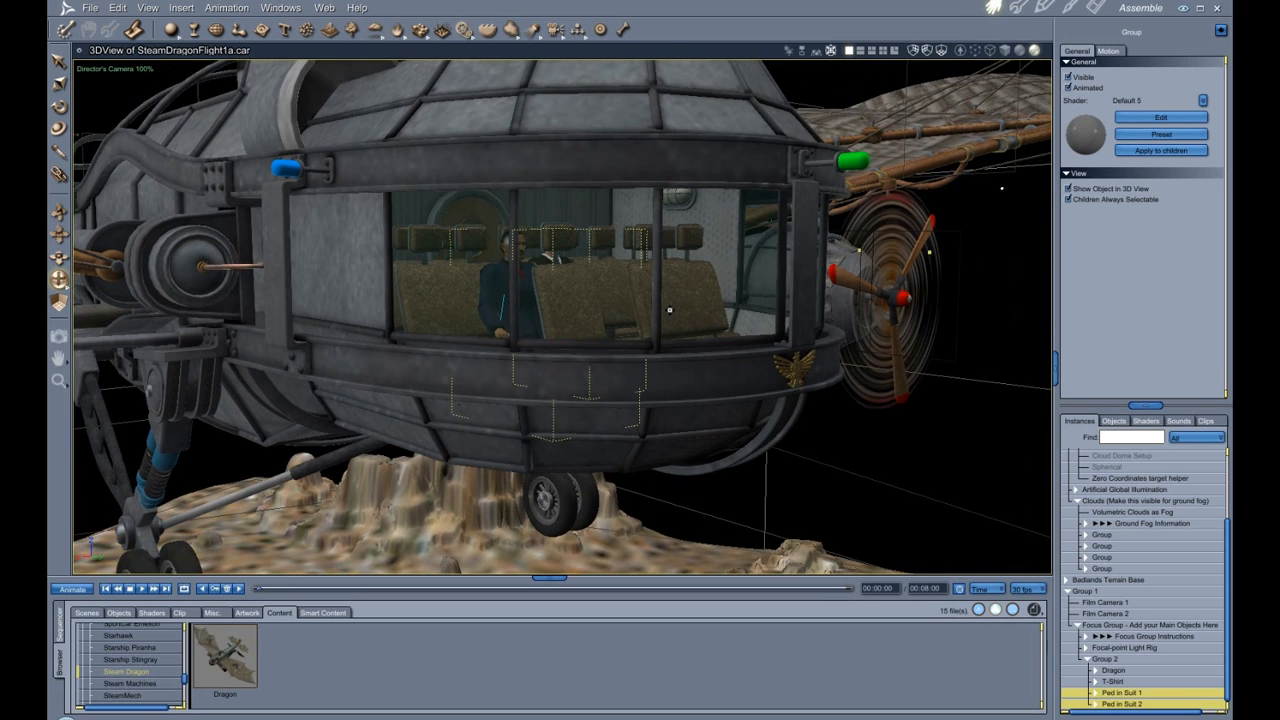
pyautogui.scroll(-2, 671, 310)
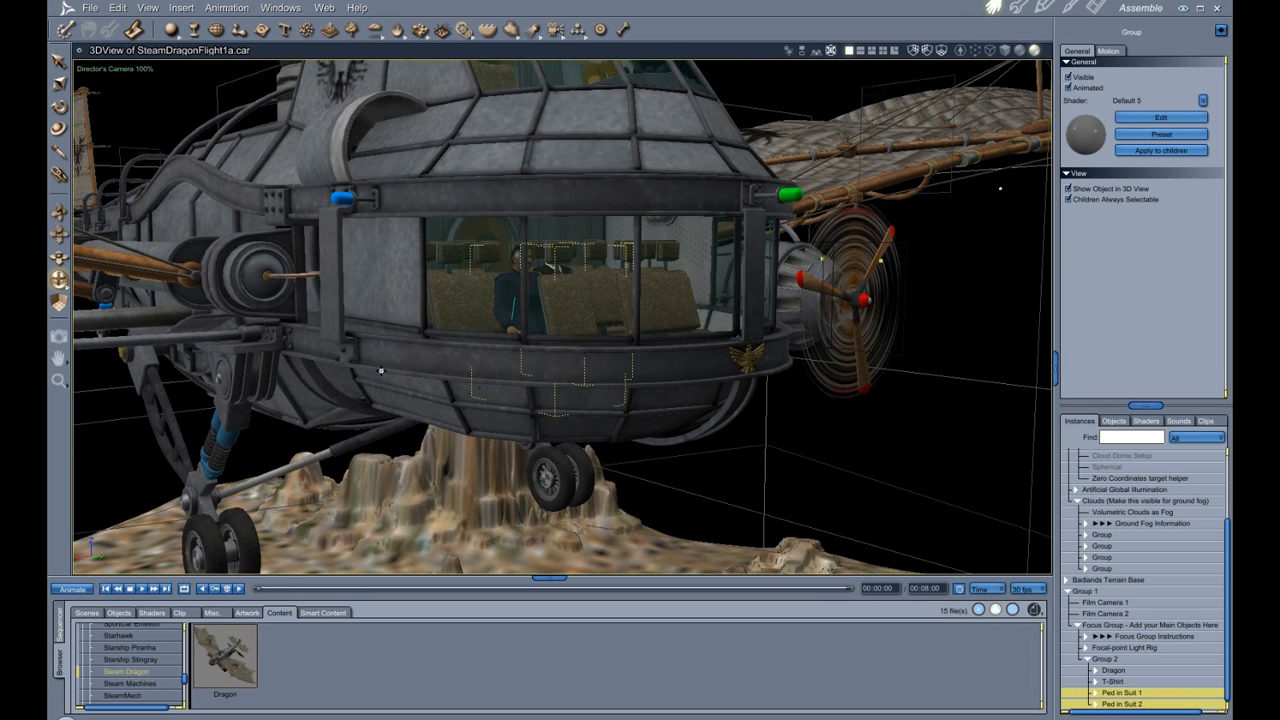
pyautogui.moveTo(60, 281); pyautogui.dragTo(184, 300)
pyautogui.moveTo(58, 237); pyautogui.dragTo(34, 310)
pyautogui.scroll(5, 580, 394)
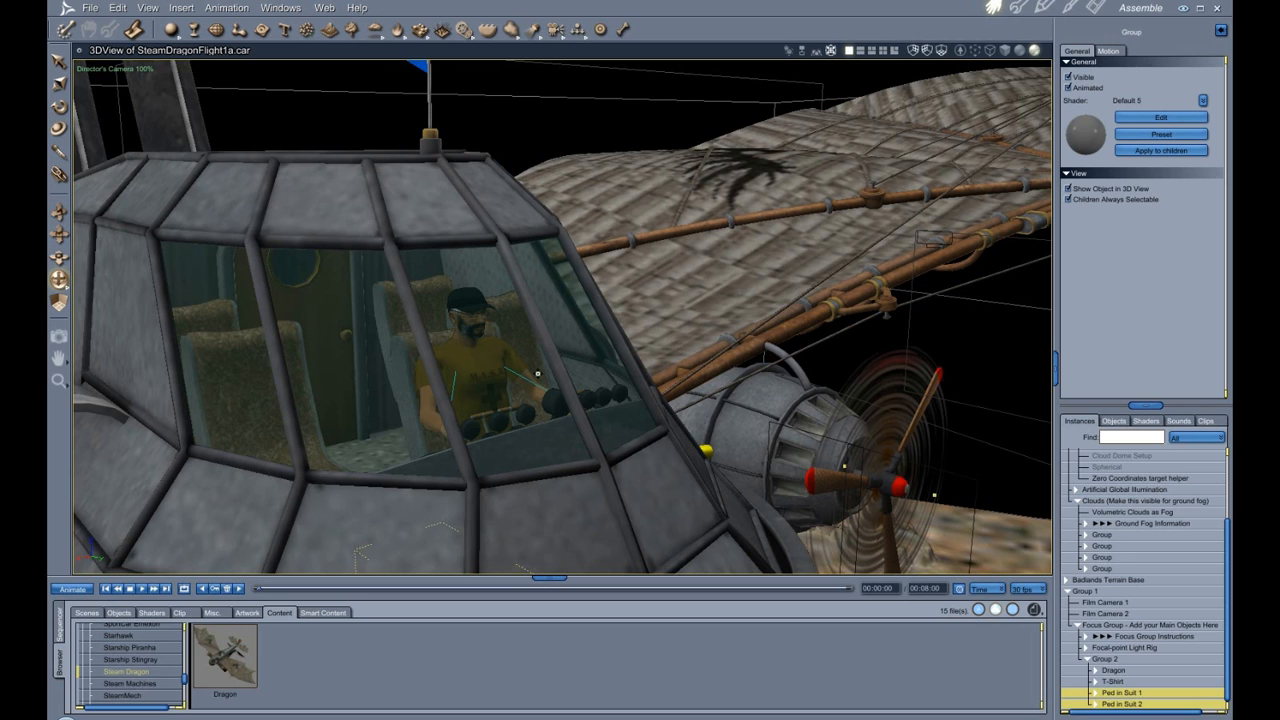
# Select the T-Shirt figure in the scene tree and scroll through its morph parameters.
pyautogui.click(1097, 683)
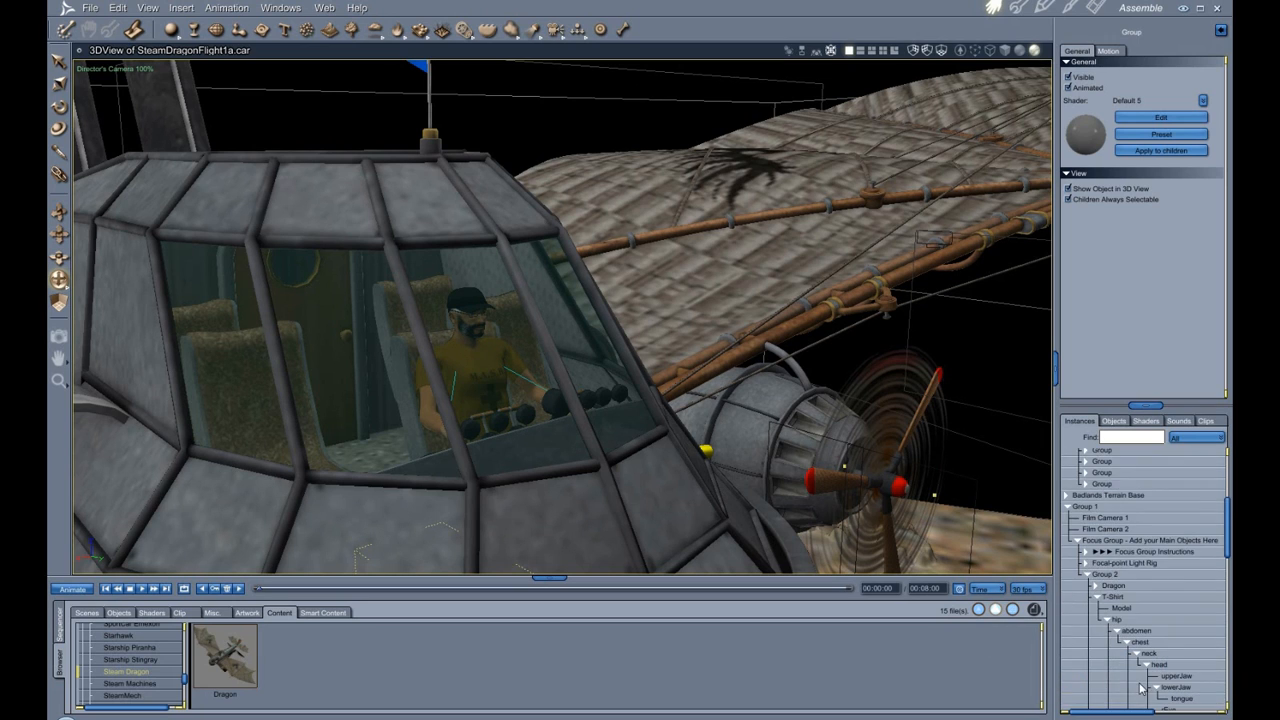
pyautogui.click(1118, 598)
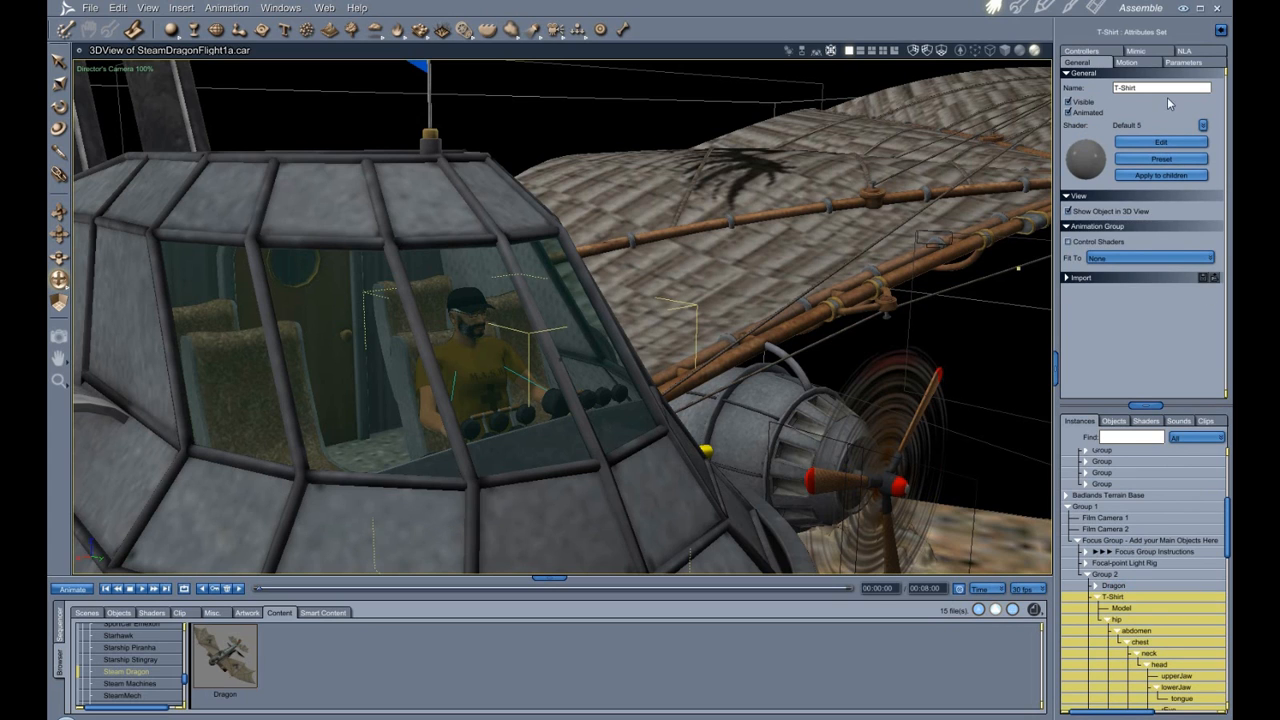
pyautogui.click(1183, 64)
pyautogui.scroll(-10, 1162, 233)
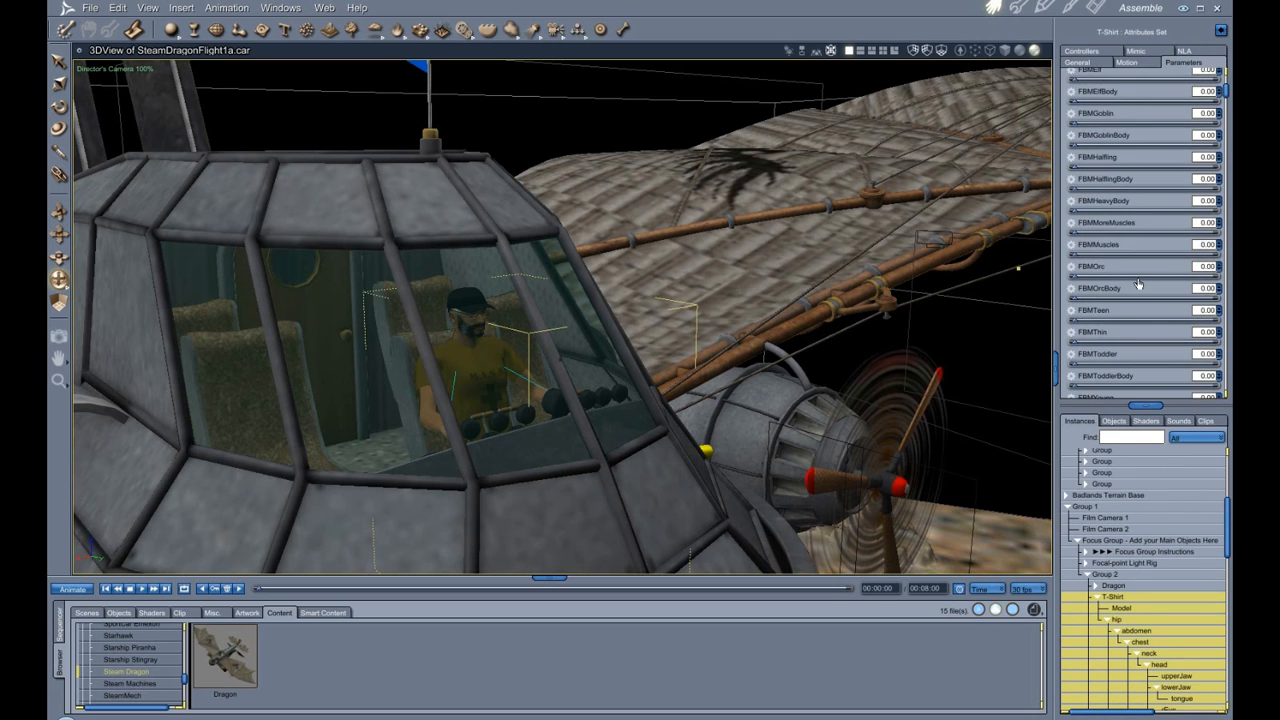
pyautogui.scroll(3, 1147, 291)
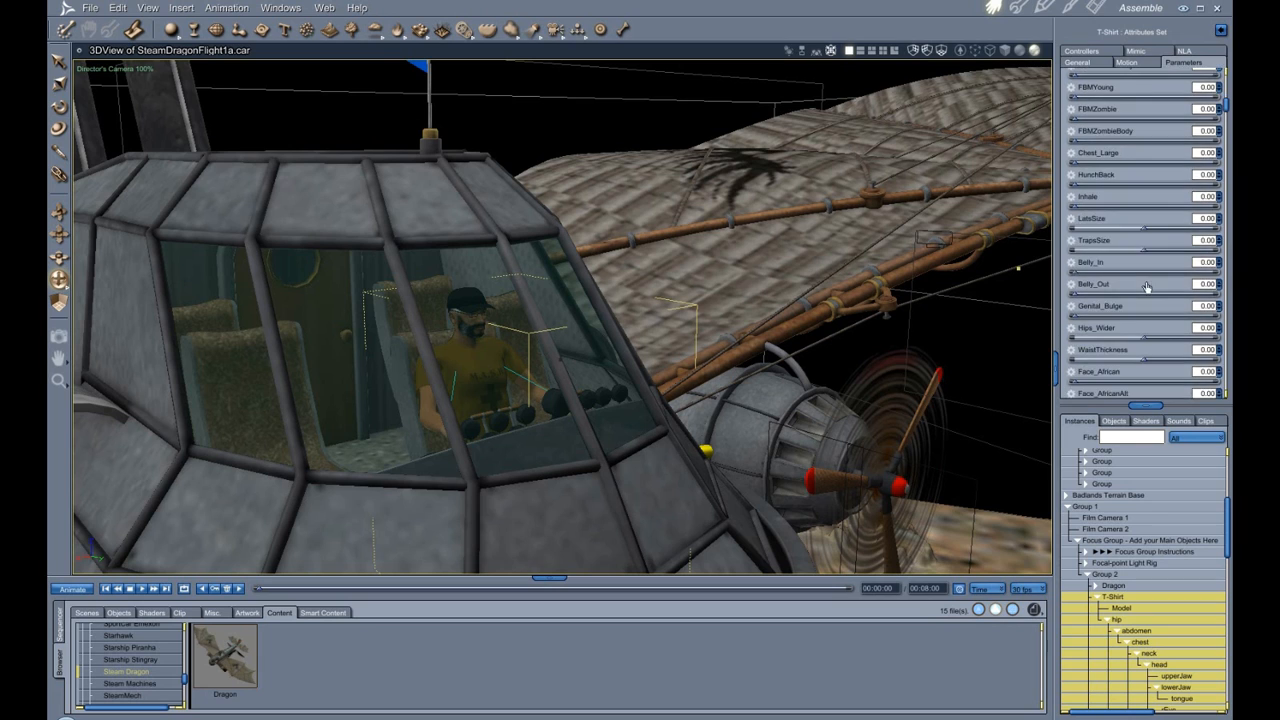
pyautogui.scroll(1, 1147, 272)
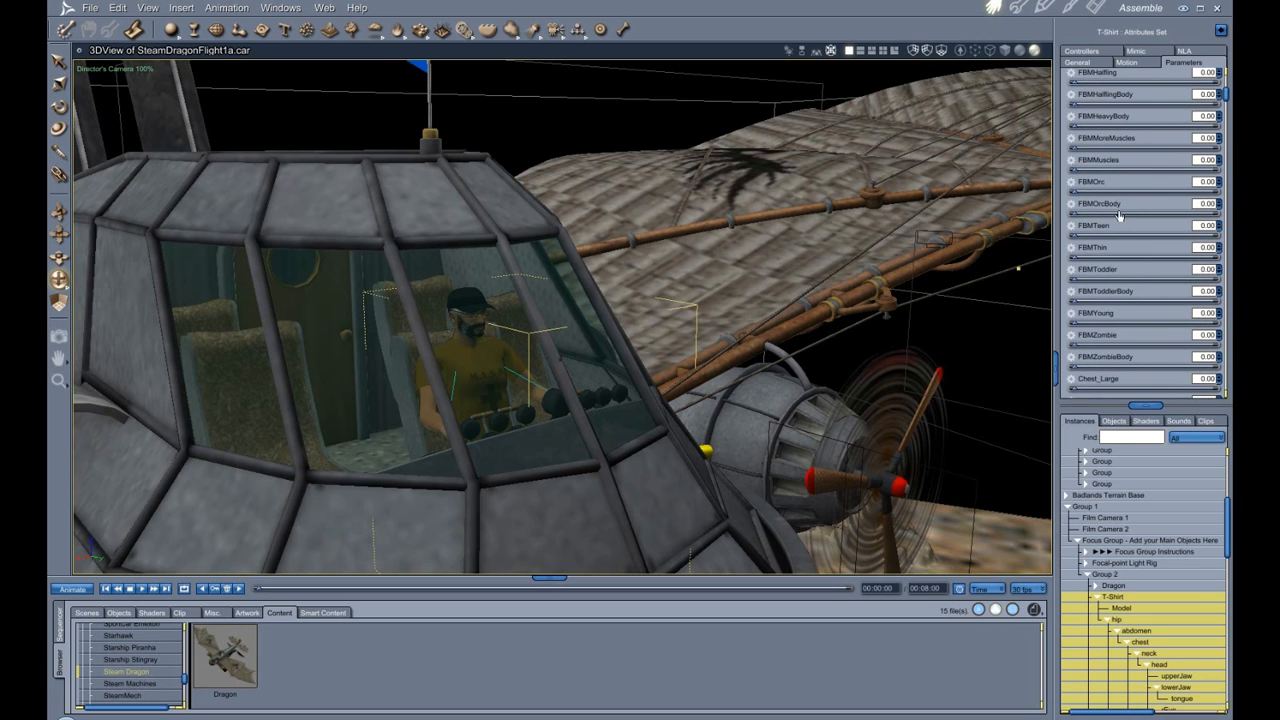
pyautogui.scroll(-1, 1142, 179)
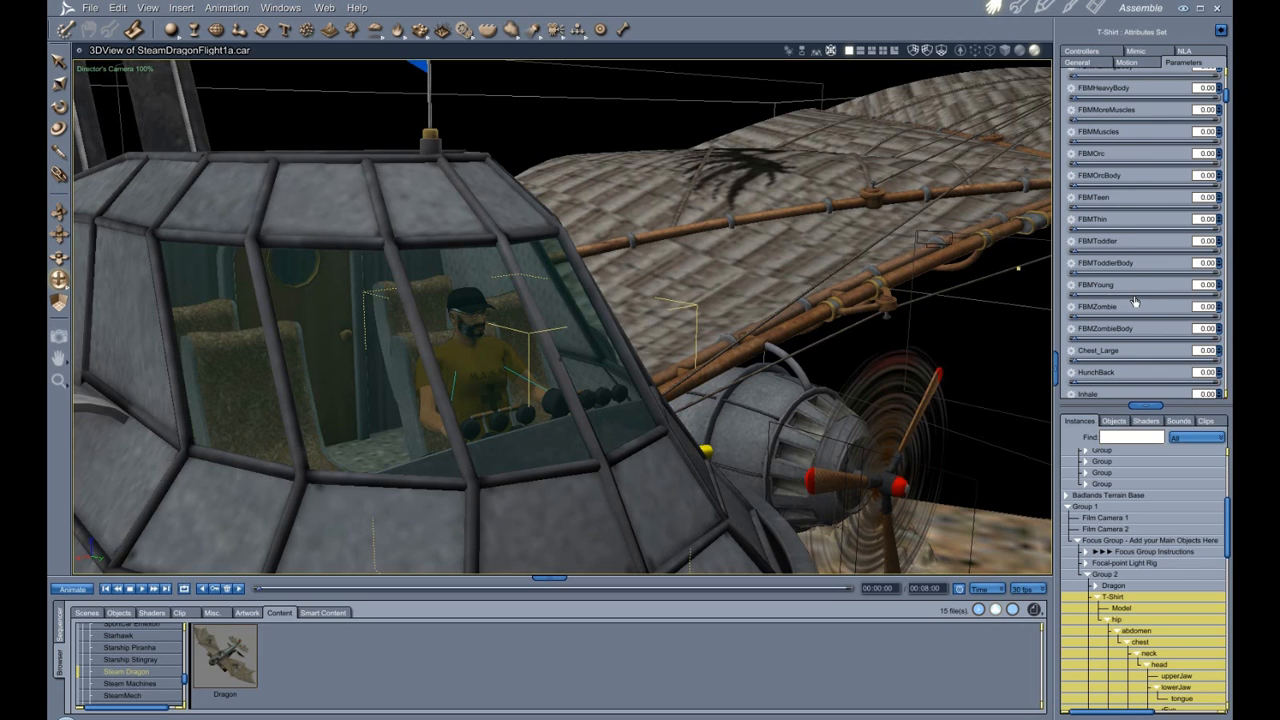
pyautogui.scroll(1, 1135, 301)
pyautogui.scroll(1, 1135, 301)
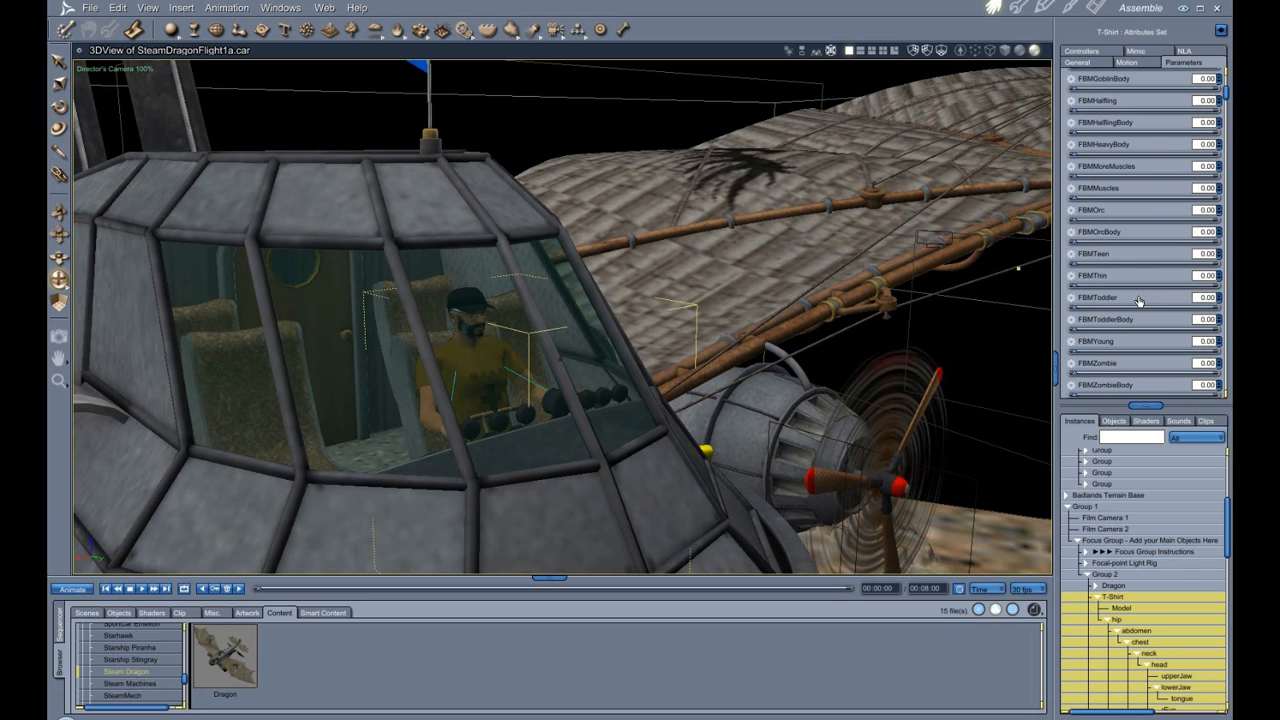
pyautogui.scroll(2, 1138, 301)
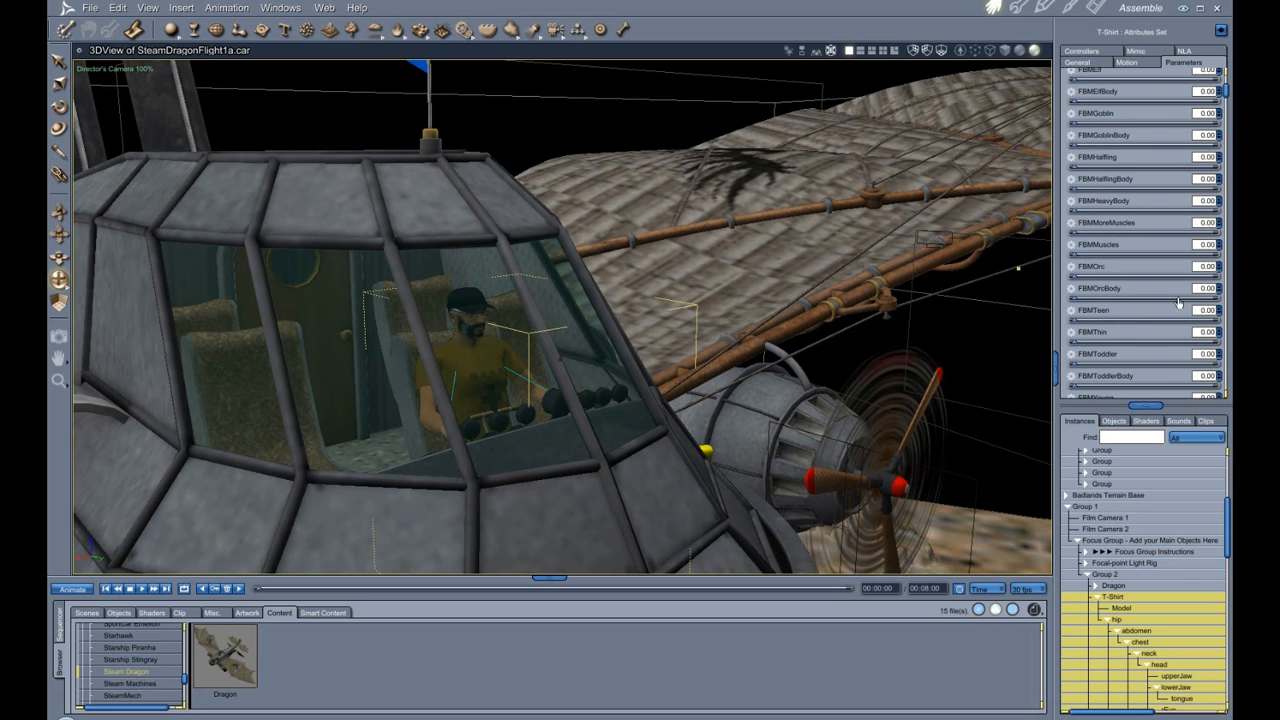
# Select the T-Shirt figure's head in the scene tree and zoom in on it inside the cabin.
pyautogui.scroll(4, 1176, 304)
pyautogui.scroll(-9, 1155, 294)
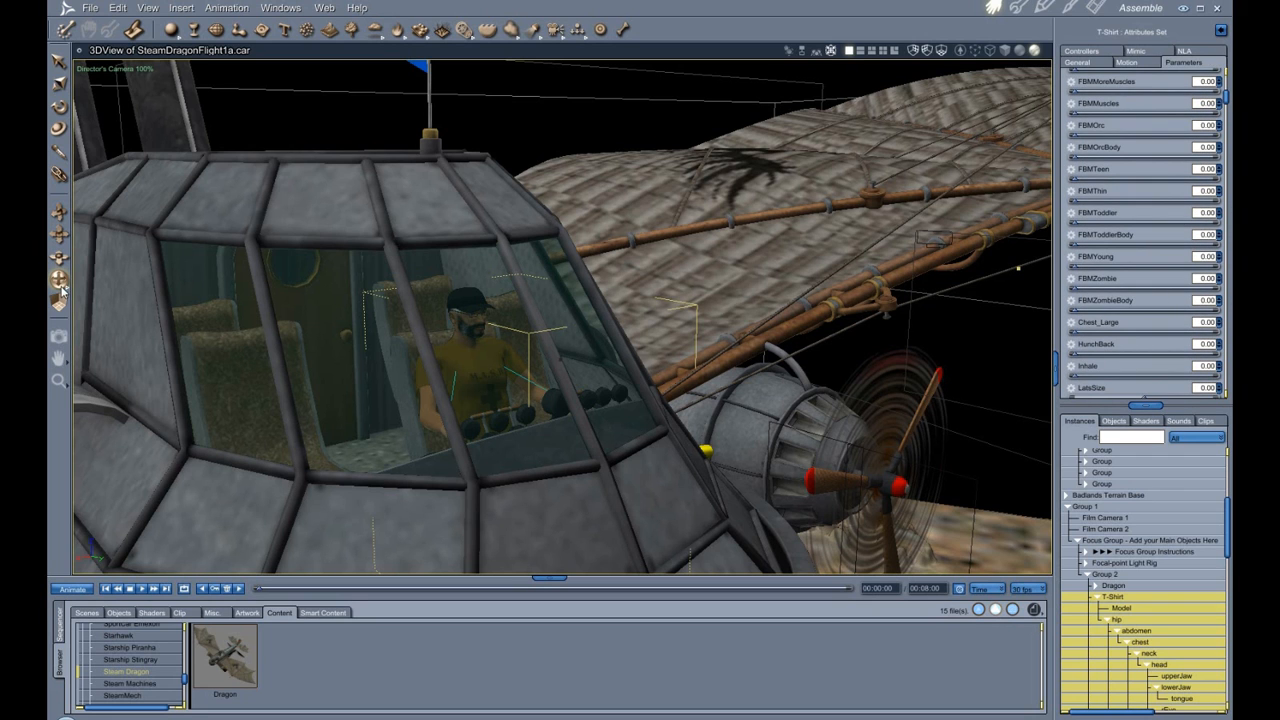
pyautogui.moveTo(60, 281); pyautogui.dragTo(571, 366)
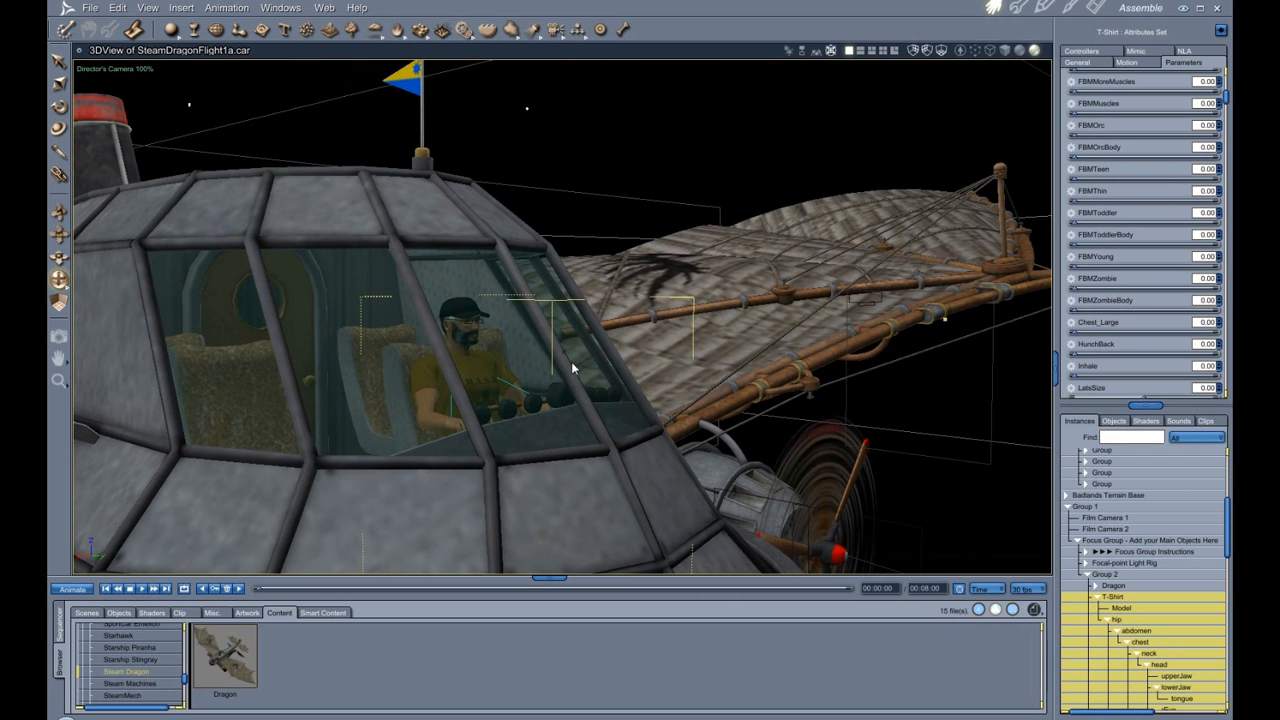
pyautogui.click(1160, 664)
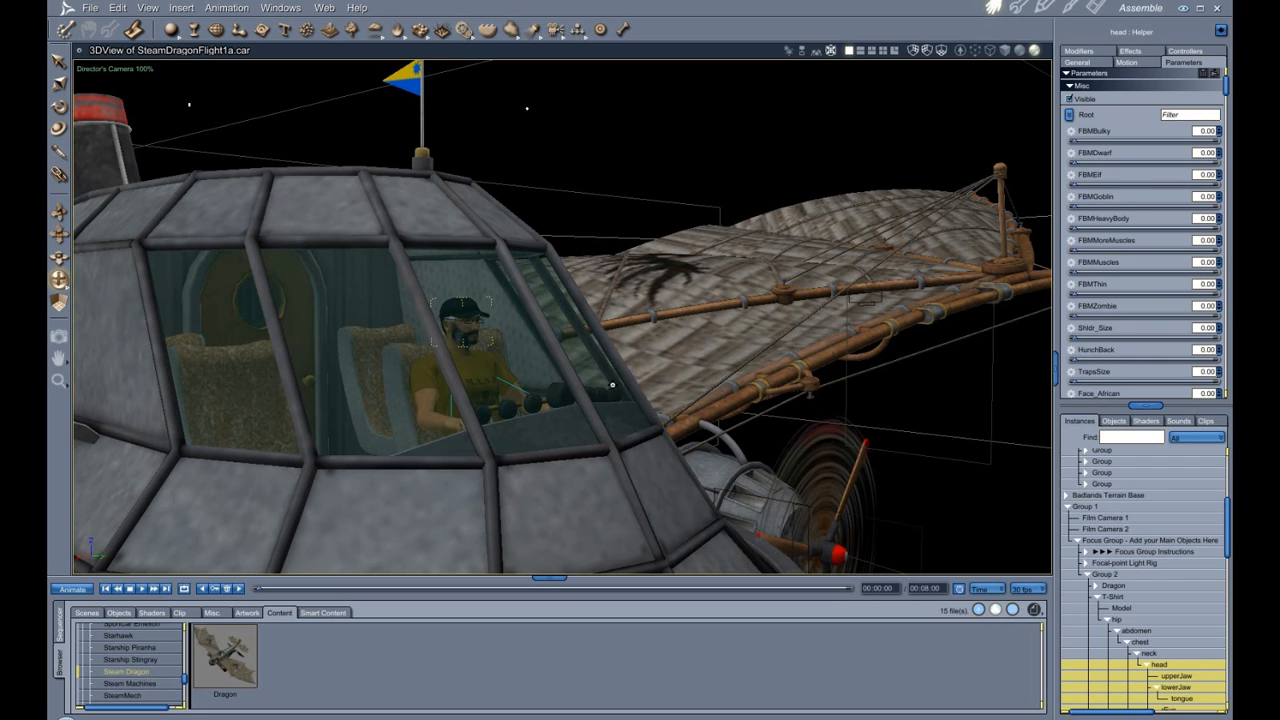
pyautogui.scroll(5, 510, 389)
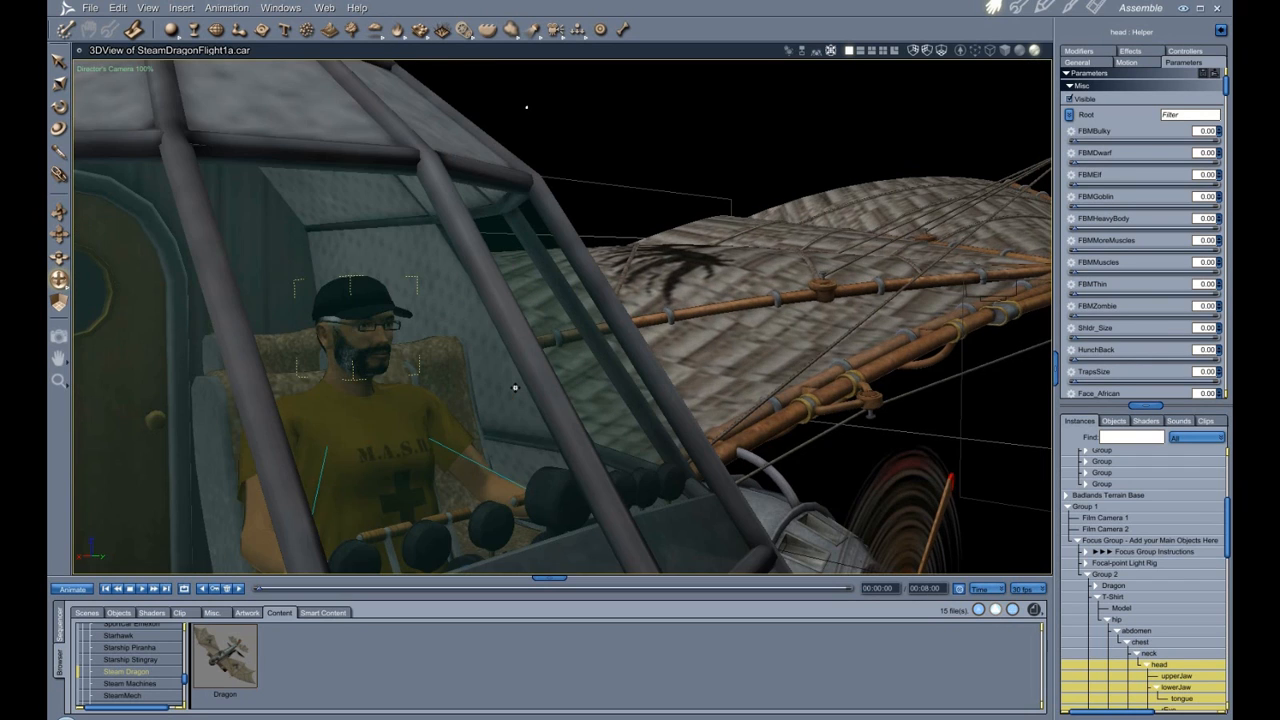
pyautogui.scroll(-3, 515, 388)
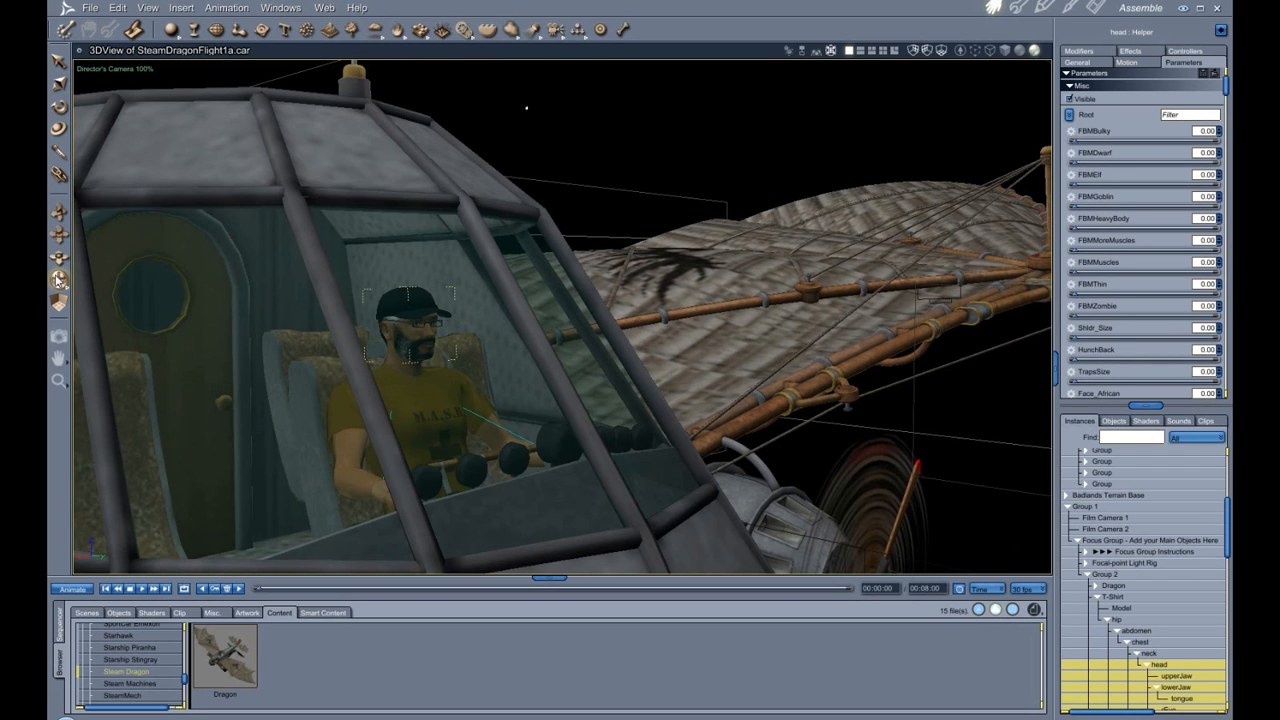
# Orbit and zoom out to view the whole dragon from outside.
pyautogui.moveTo(59, 281); pyautogui.dragTo(485, 282)
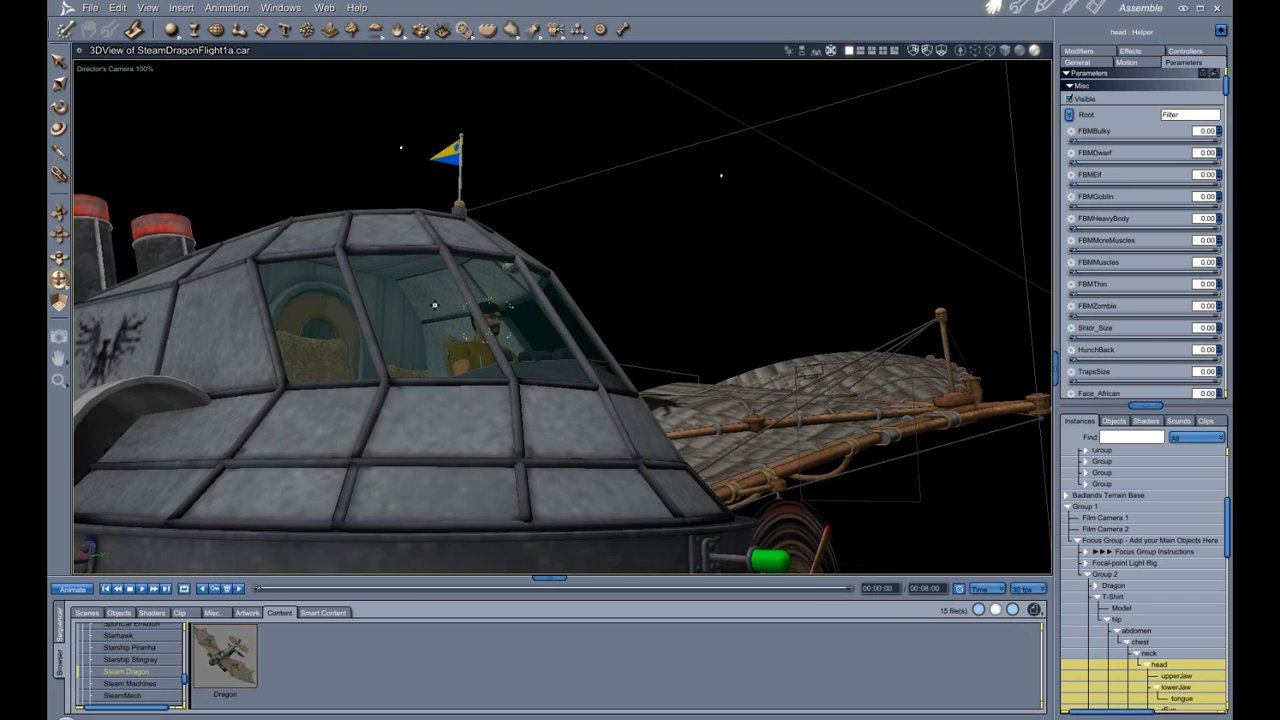
pyautogui.moveTo(59, 281); pyautogui.dragTo(175, 282)
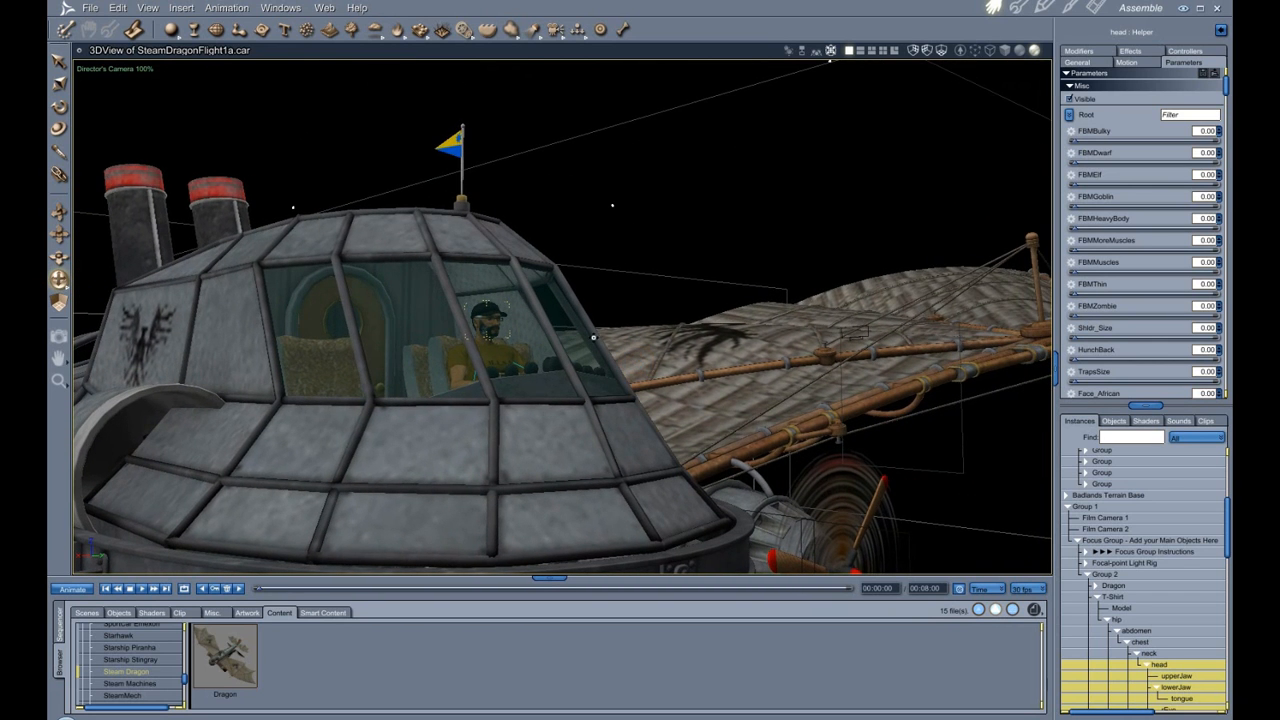
pyautogui.scroll(-5, 600, 356)
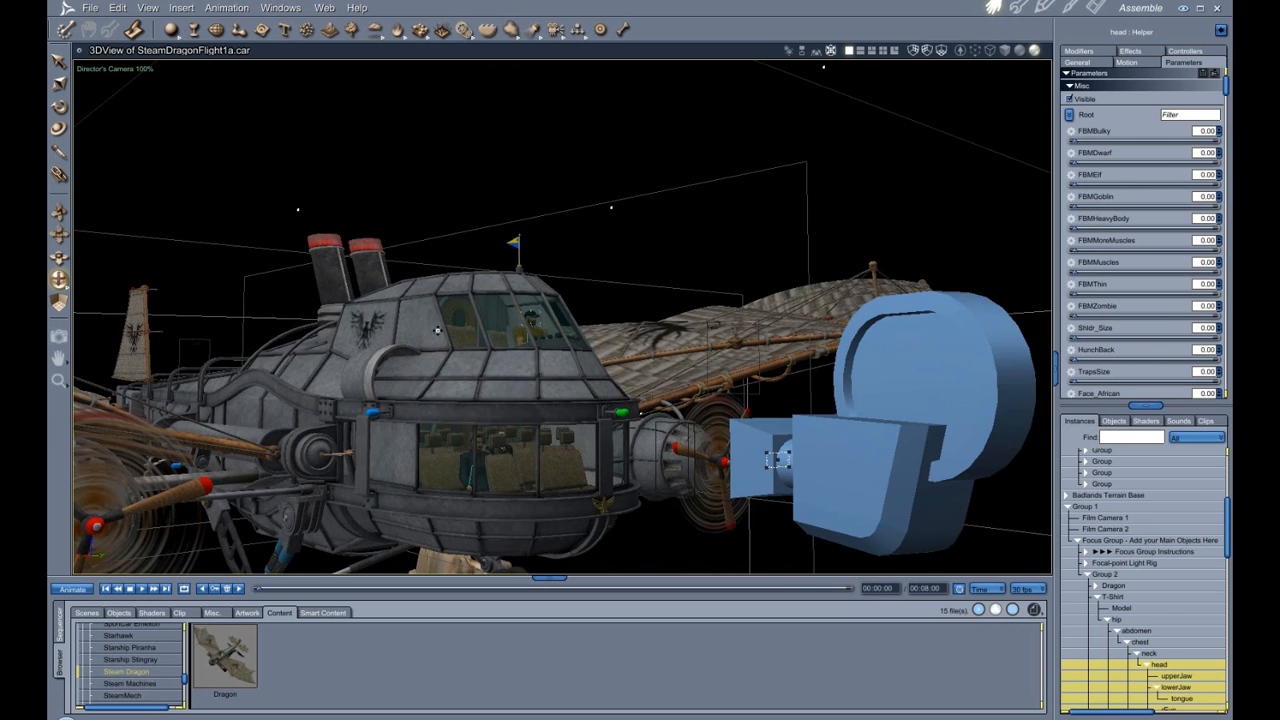
pyautogui.scroll(3, 437, 330)
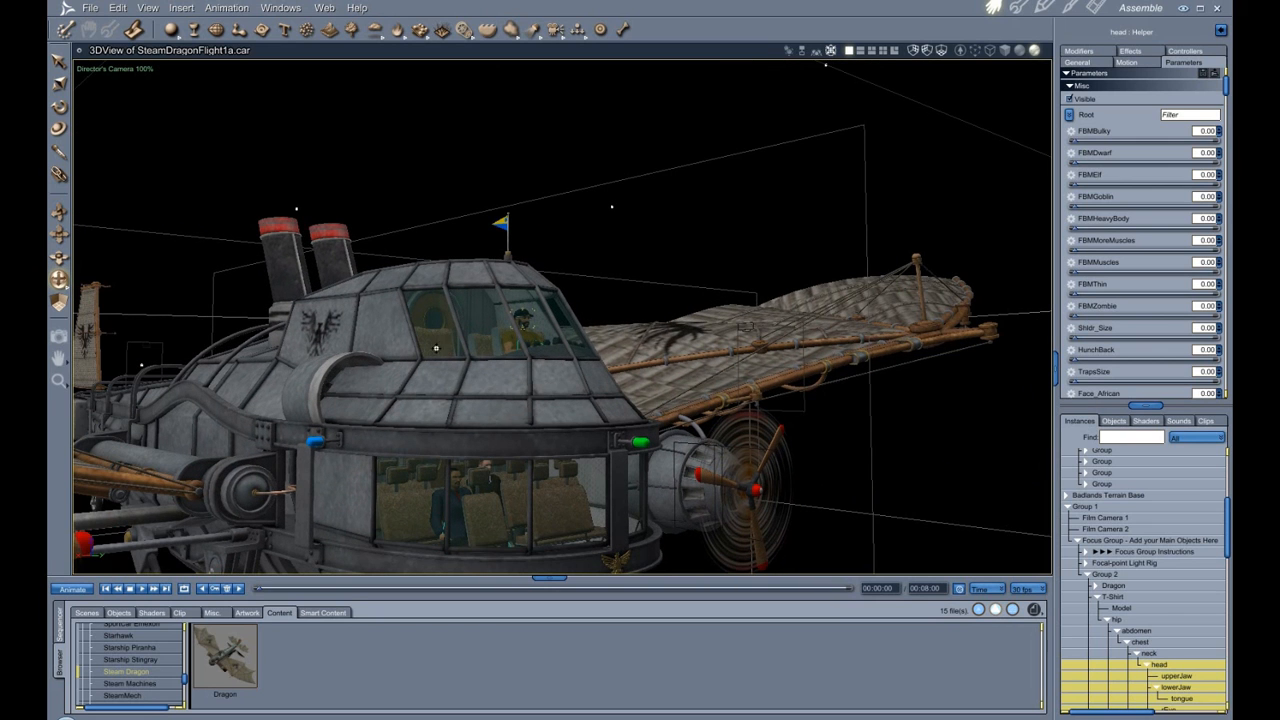
pyautogui.moveTo(60, 234); pyautogui.dragTo(166, 170)
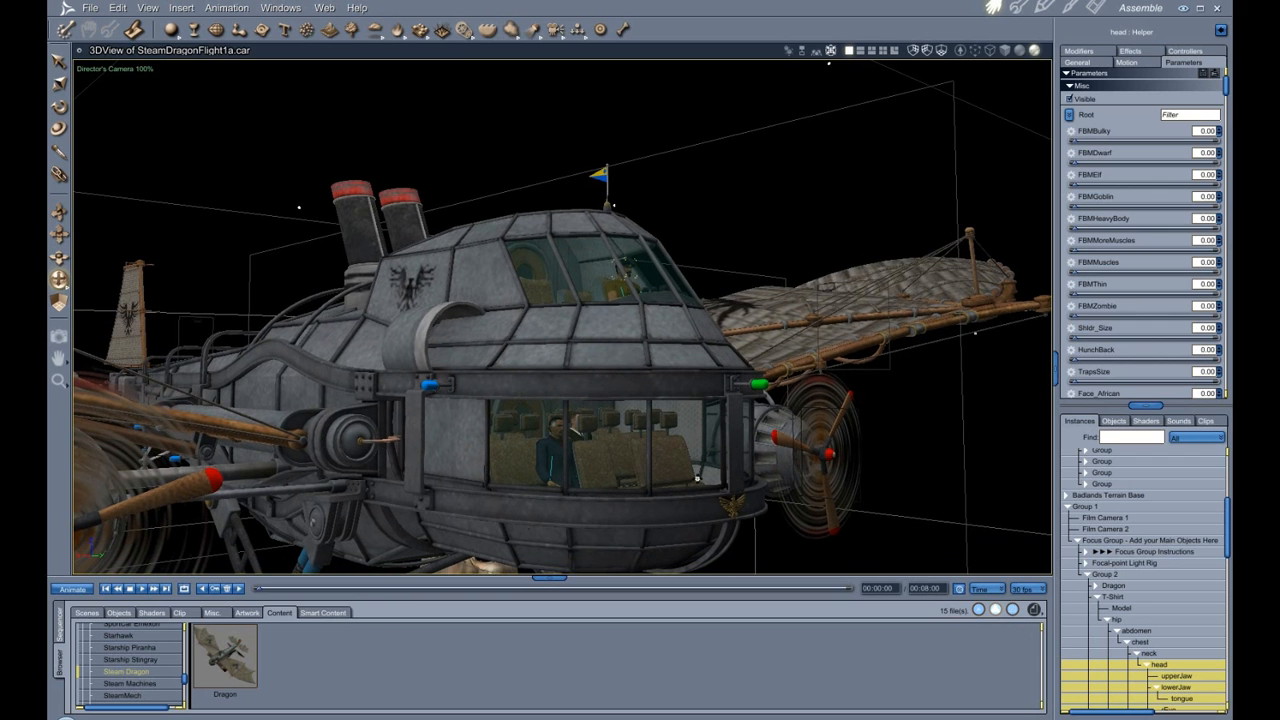
pyautogui.scroll(-3, 592, 402)
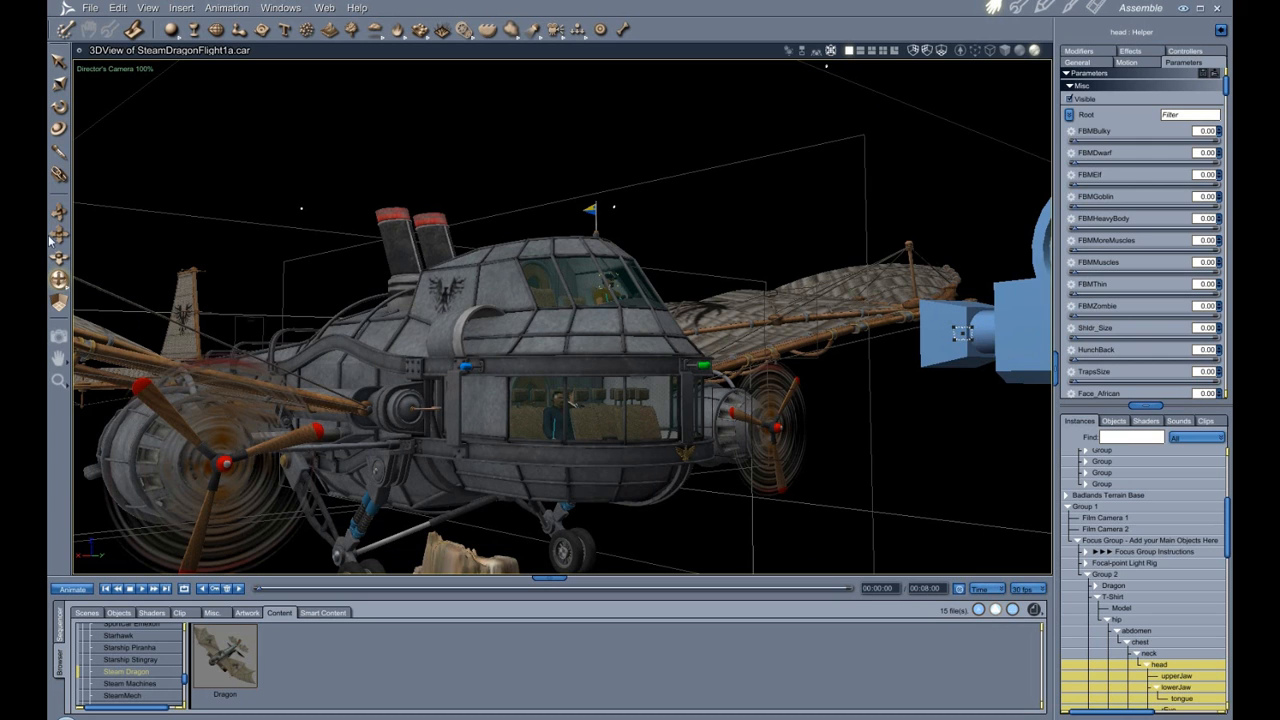
pyautogui.moveTo(59, 257); pyautogui.dragTo(74, 306)
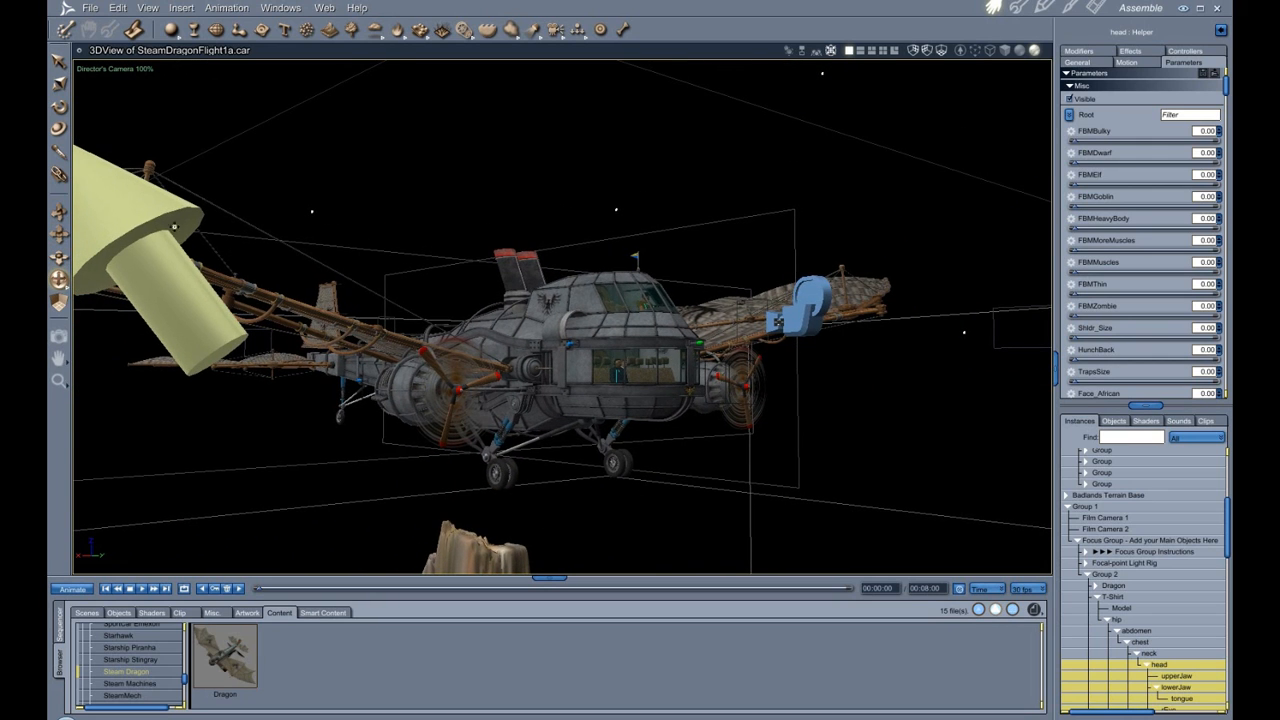
# Collapse the Group 2 branch, select Group 1 and frame the entire scene above the terrain.
pyautogui.click(1096, 597)
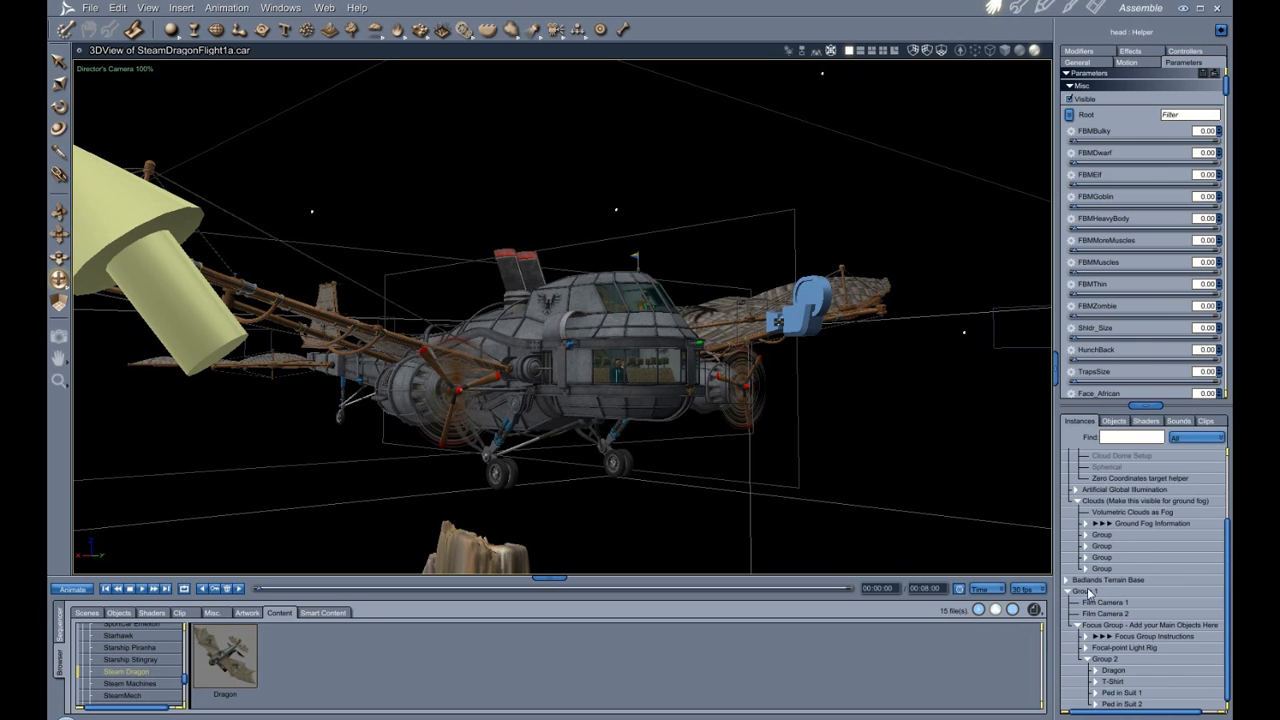
pyautogui.click(1090, 660)
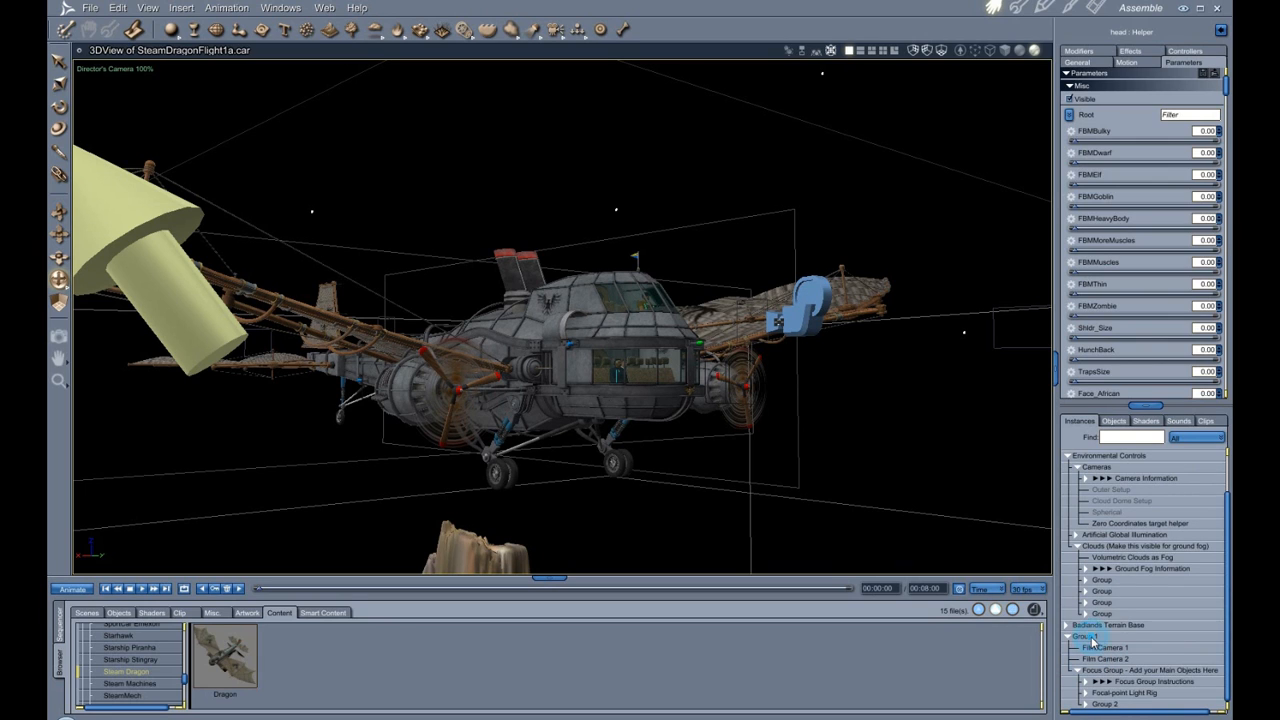
pyautogui.click(1088, 637)
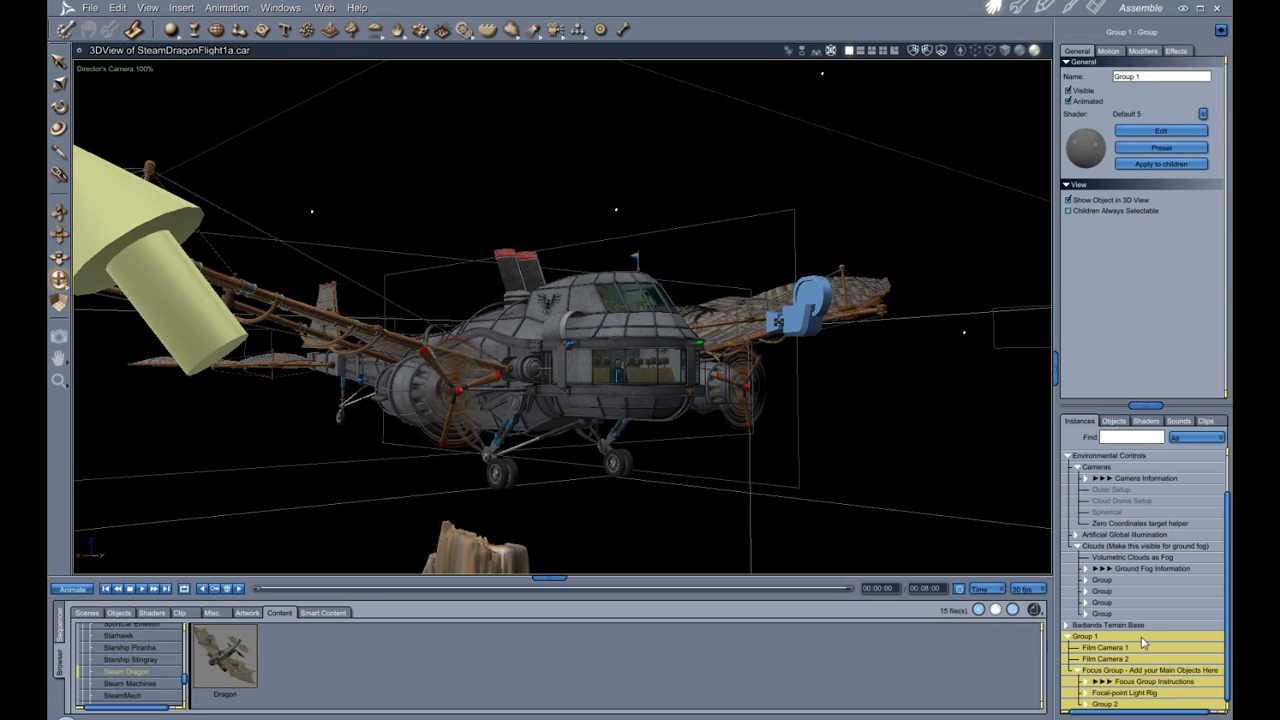
pyautogui.press('0')
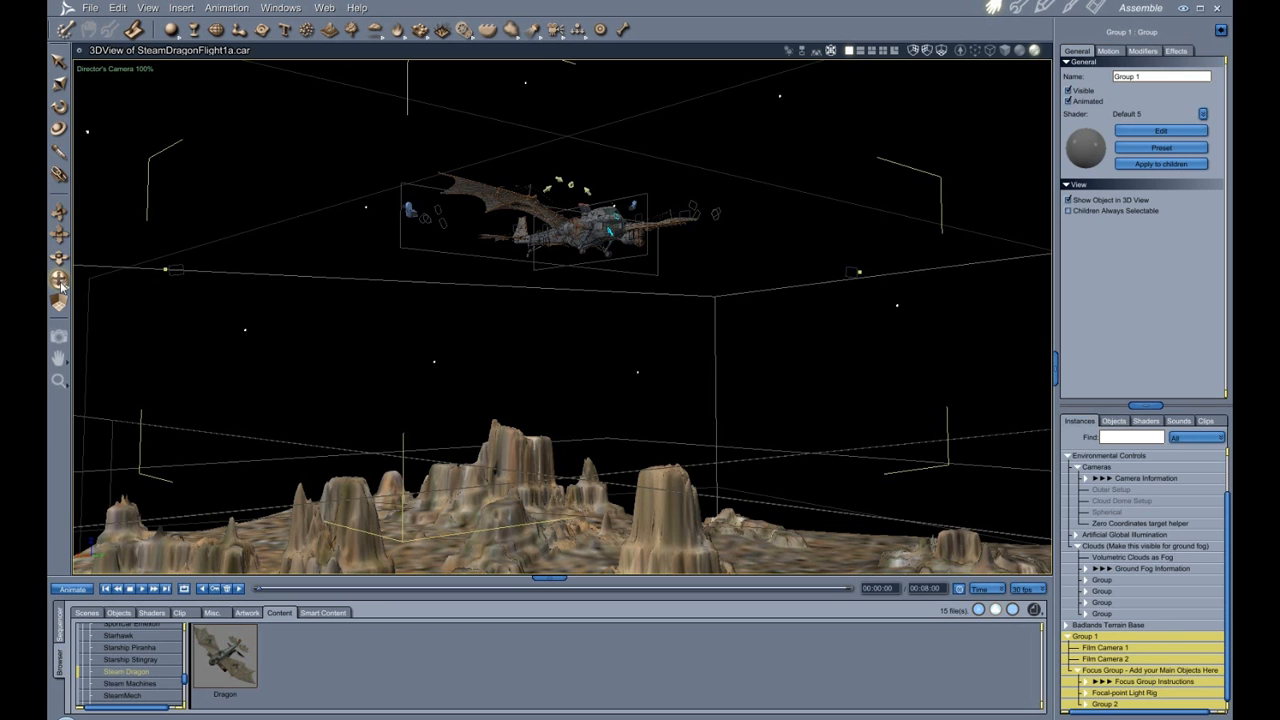
pyautogui.moveTo(61, 287); pyautogui.dragTo(52, 331)
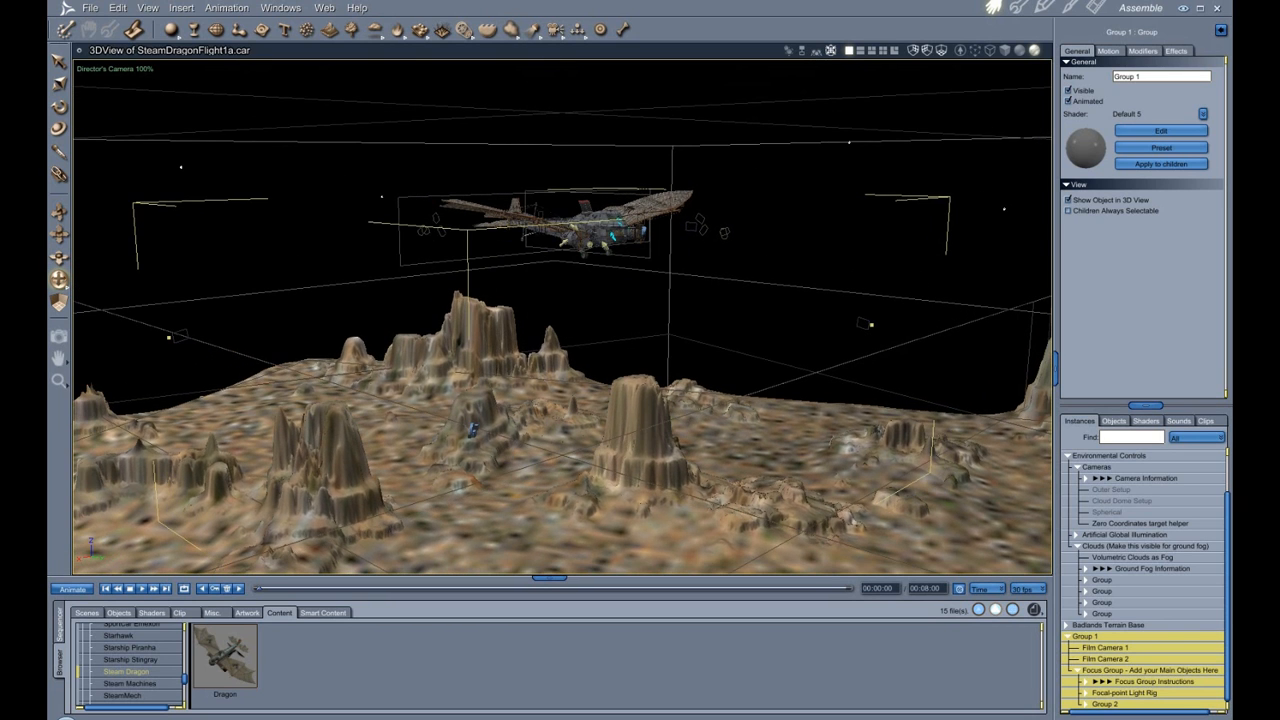
# Select Film Camera 1 and toggle its Show Object in 3D View option off and back on.
pyautogui.click(1123, 650)
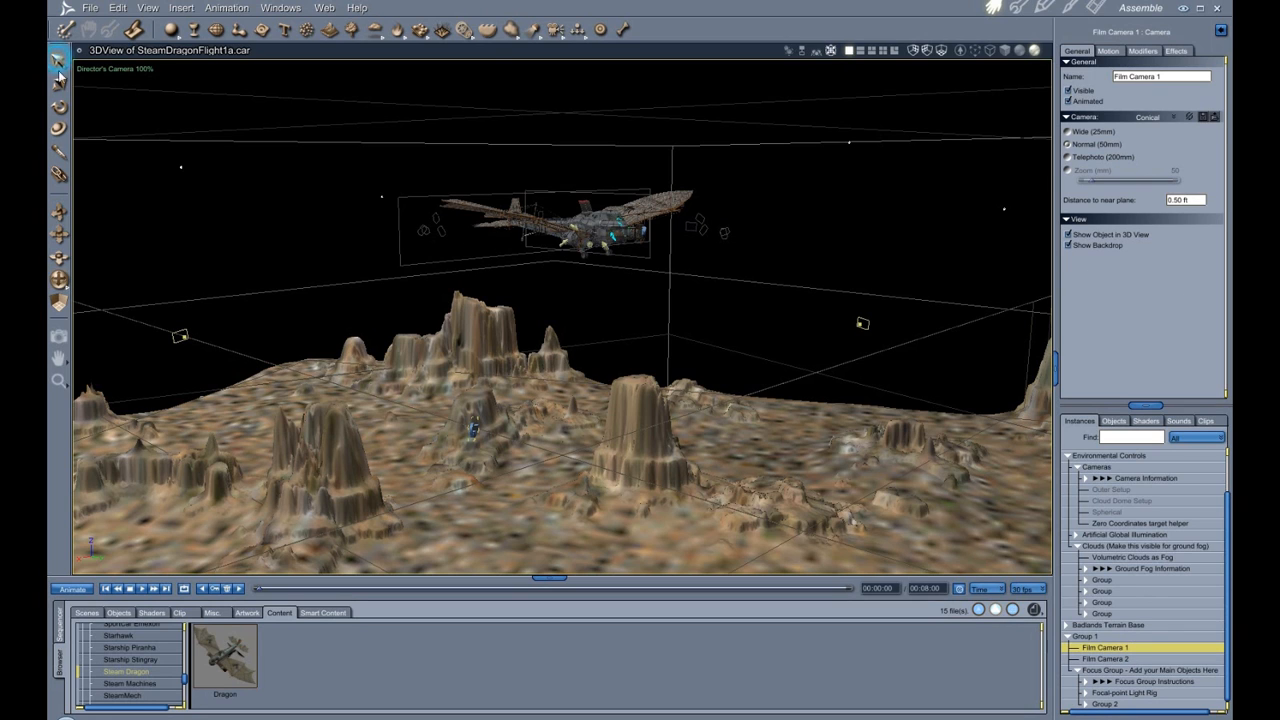
pyautogui.moveTo(63, 281); pyautogui.dragTo(62, 358)
pyautogui.scroll(2, 470, 519)
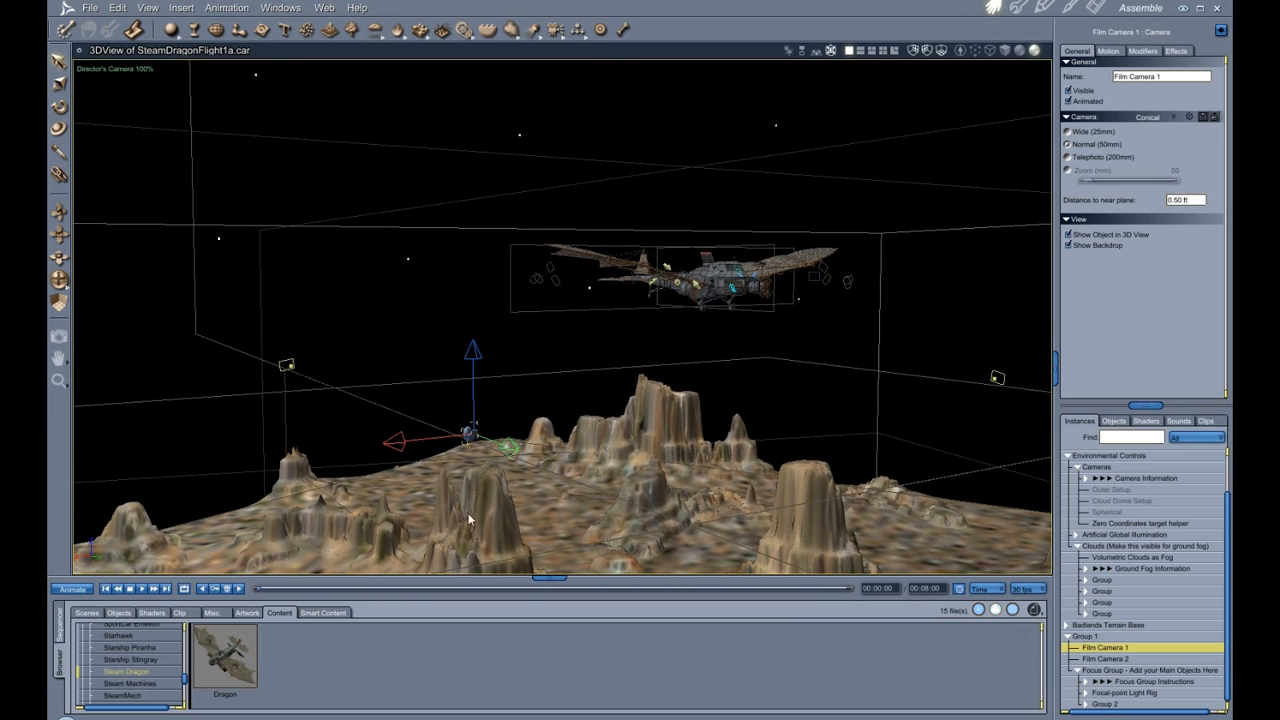
pyautogui.scroll(5, 482, 515)
pyautogui.scroll(-3, 585, 459)
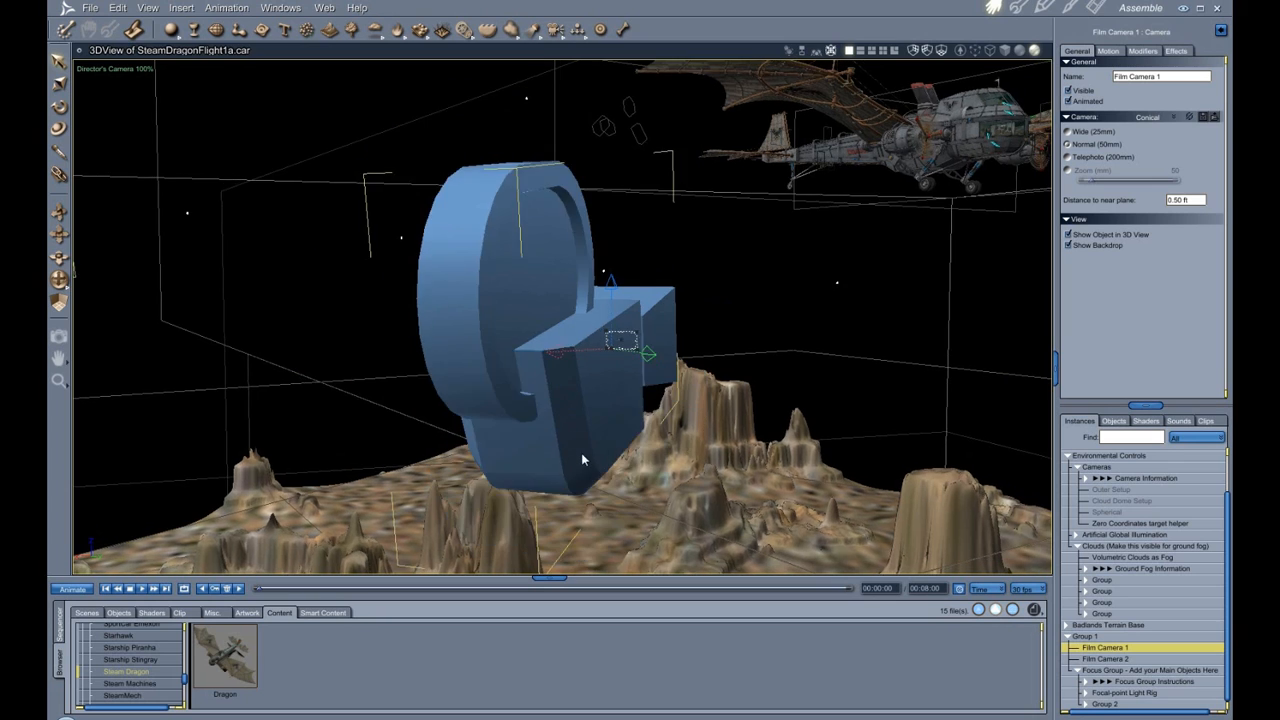
pyautogui.scroll(-1, 585, 459)
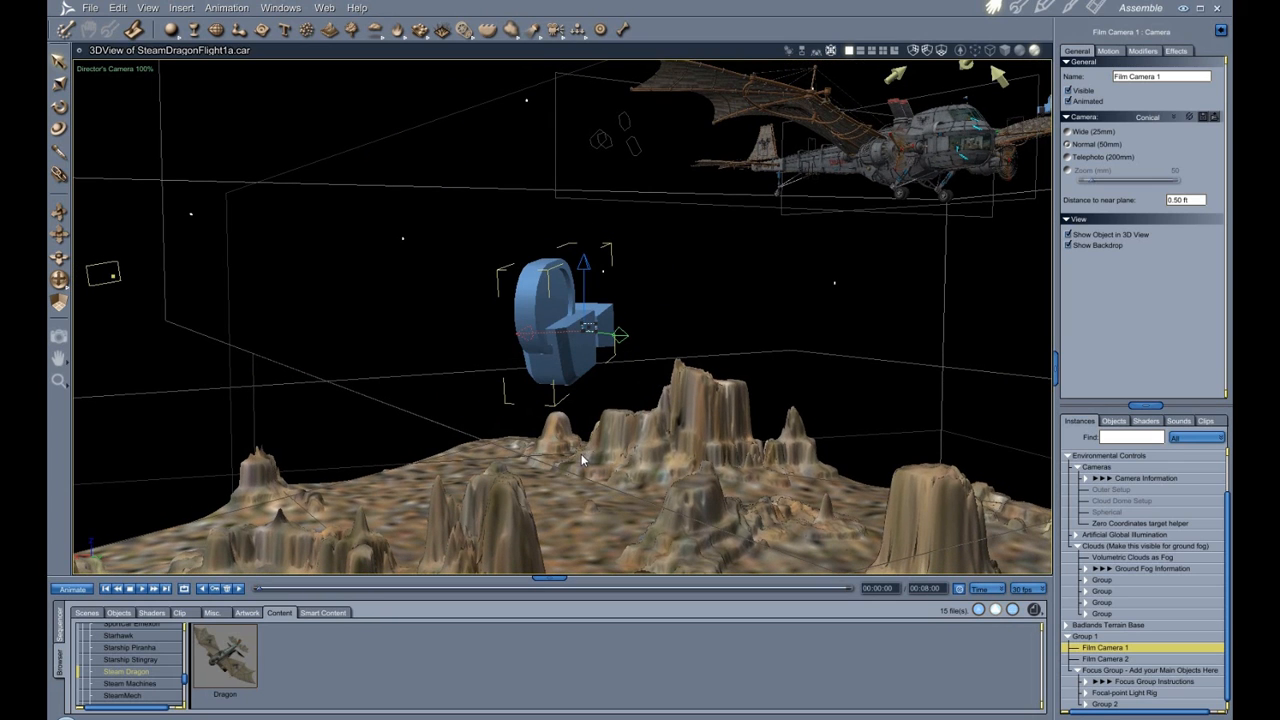
pyautogui.click(1068, 235)
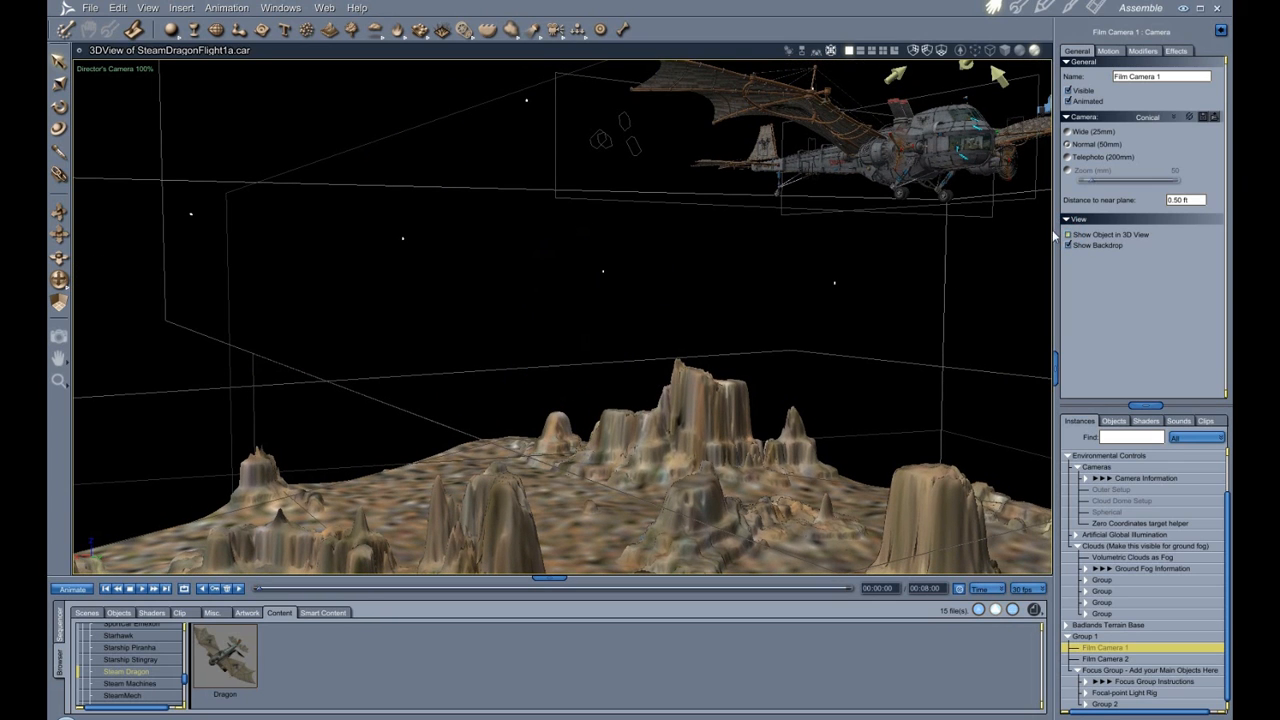
pyautogui.click(1068, 235)
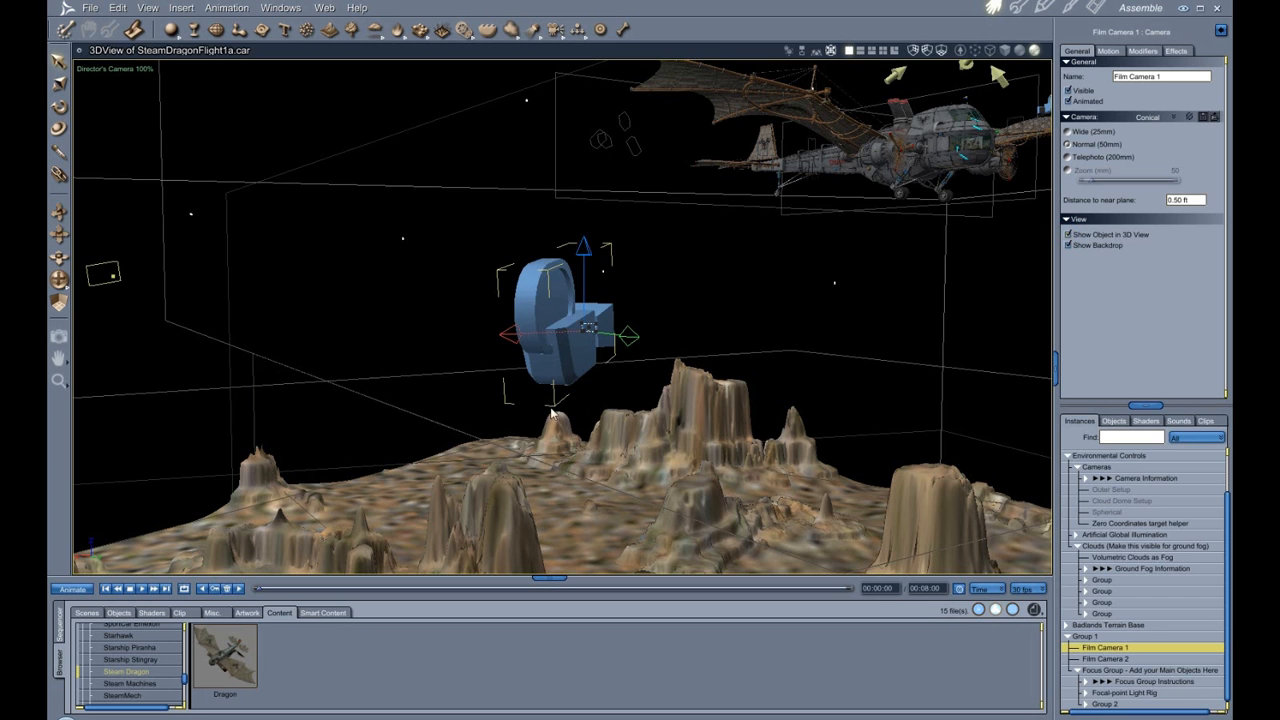
# Orbit and zoom around Film Camera 1 positioned beneath the flying dragon.
pyautogui.moveTo(59, 279); pyautogui.dragTo(107, 298)
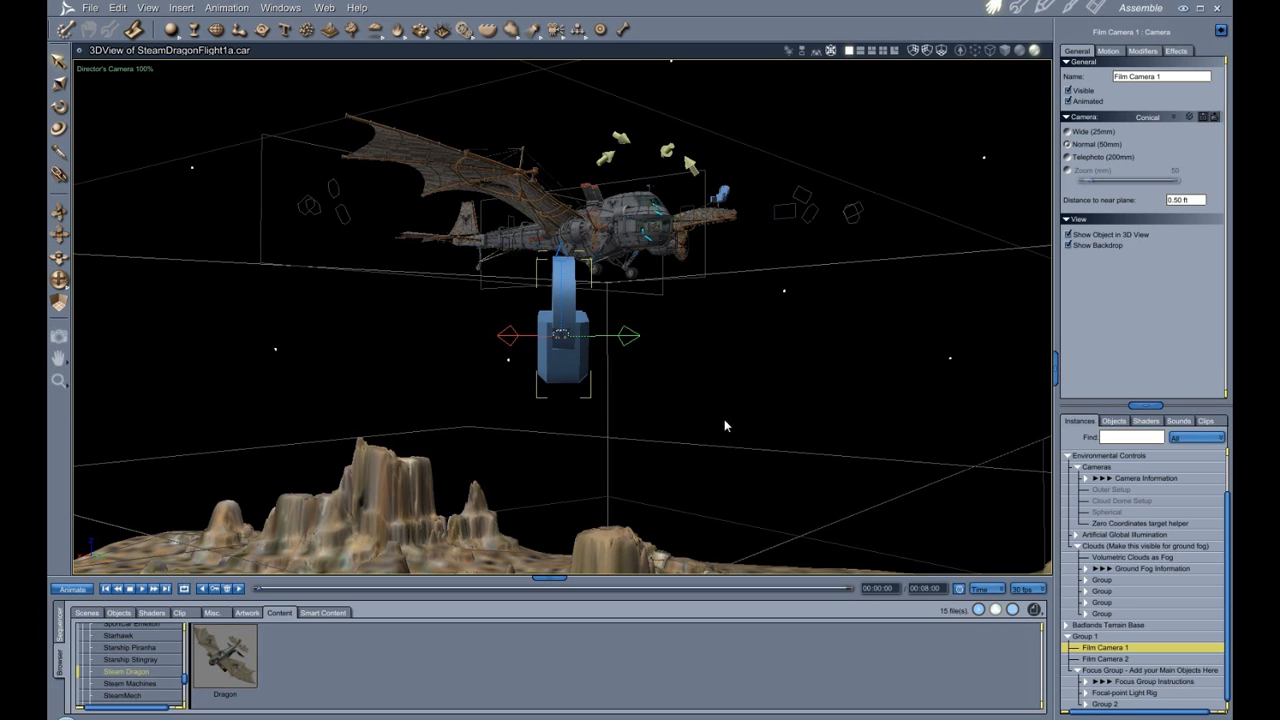
pyautogui.scroll(3, 738, 403)
pyautogui.scroll(-2, 740, 403)
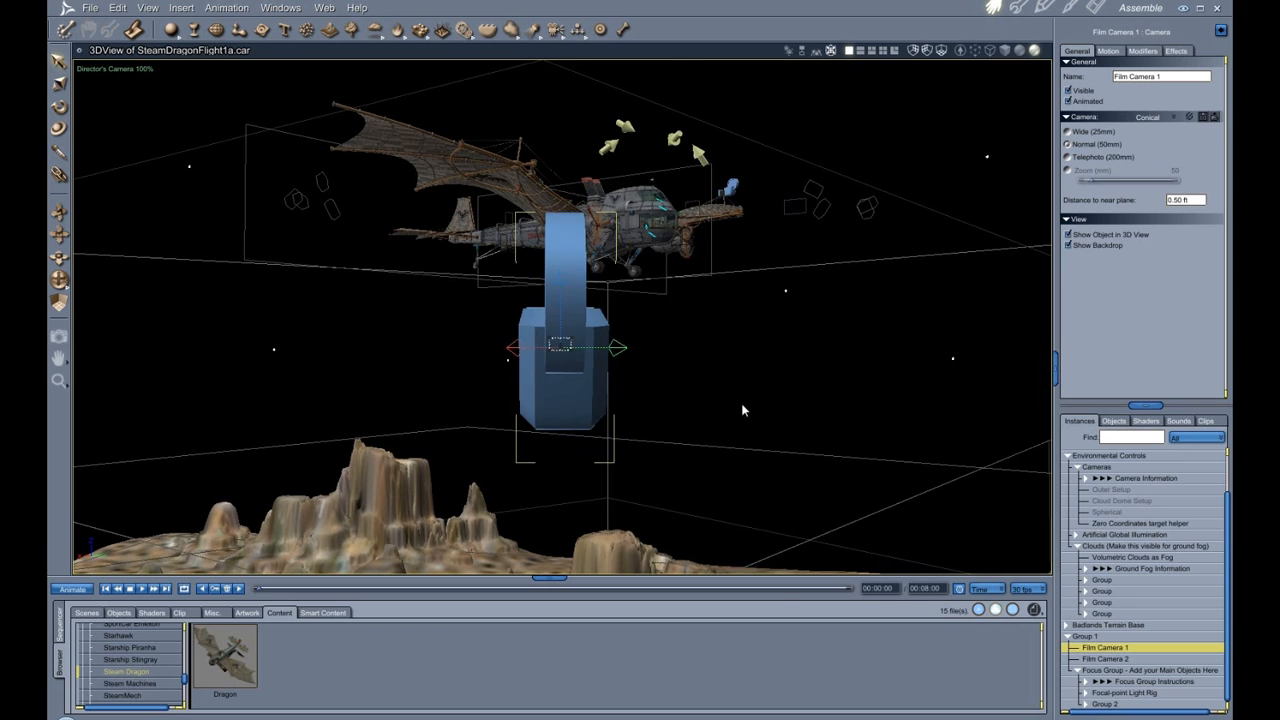
pyautogui.scroll(4, 742, 402)
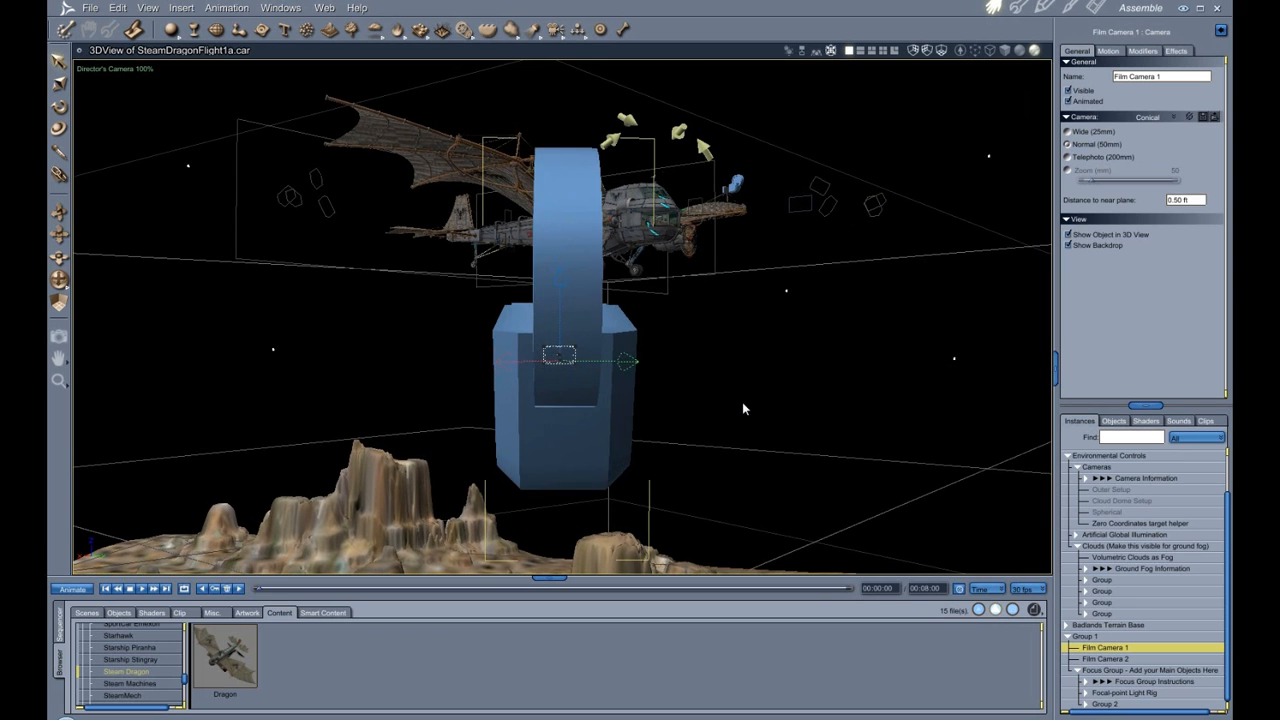
pyautogui.scroll(-3, 742, 404)
pyautogui.scroll(-1, 742, 406)
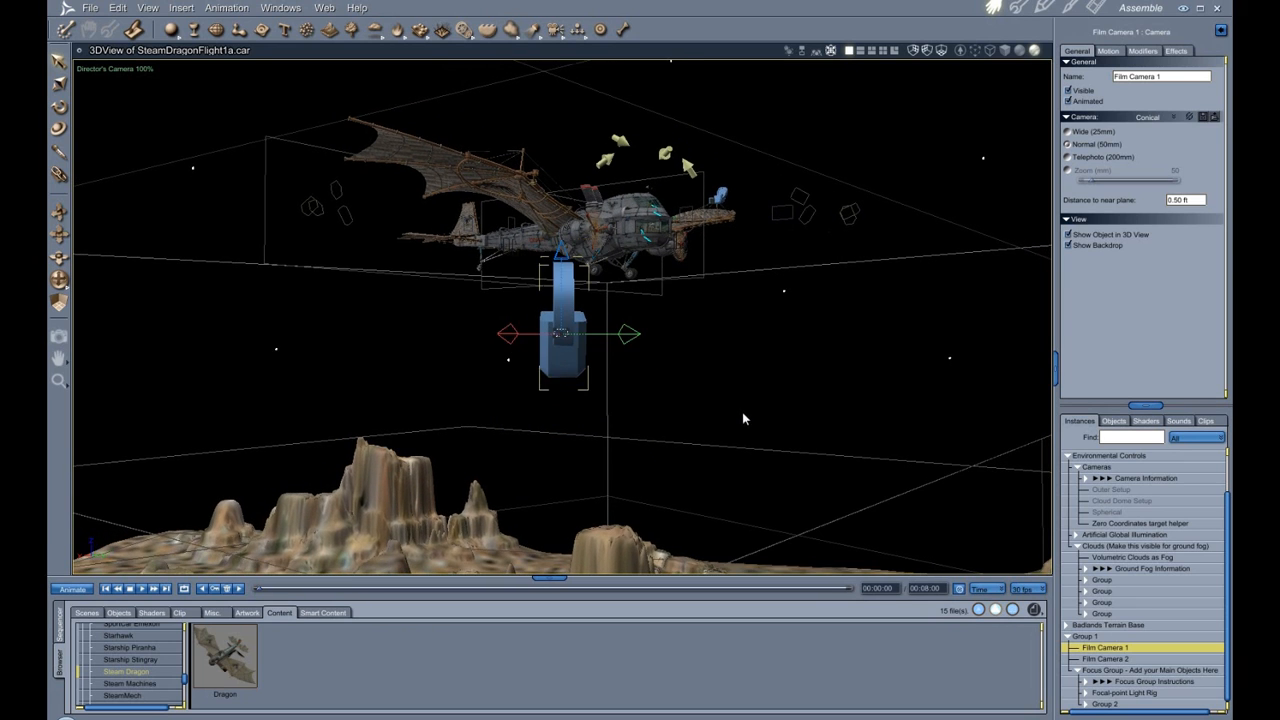
pyautogui.scroll(-1, 743, 410)
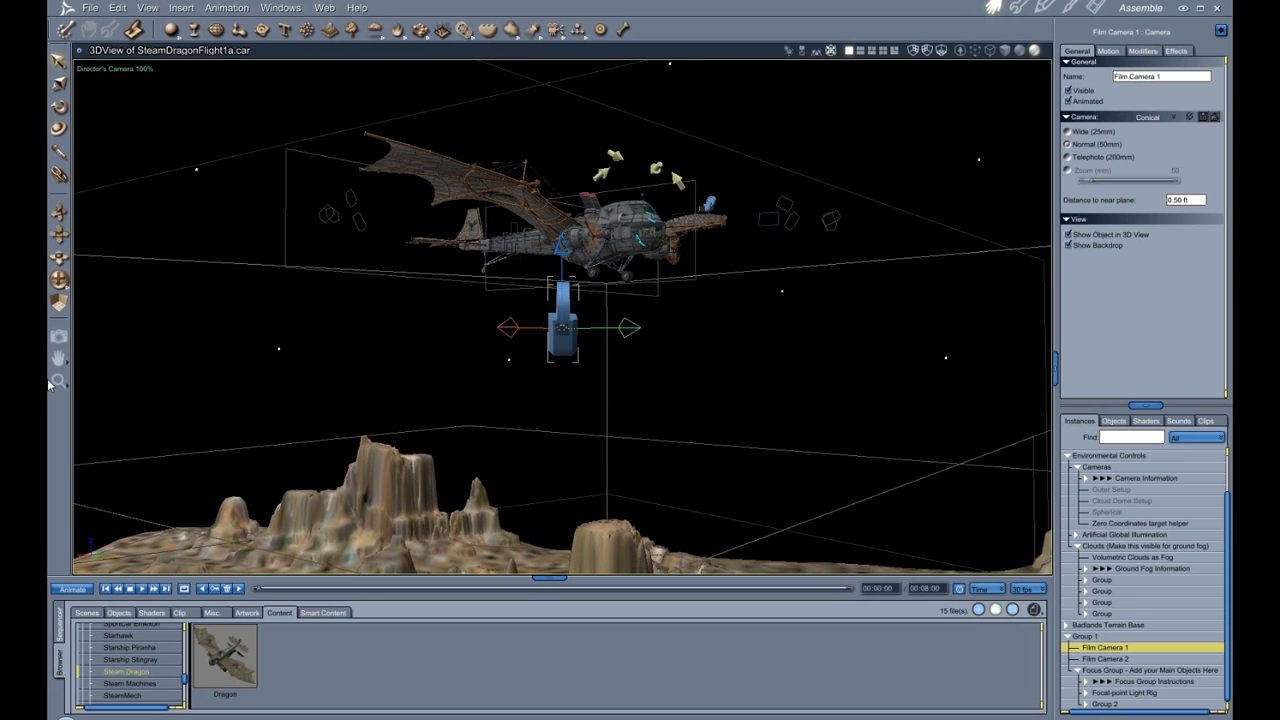
# Select Group 1 and inspect the Spin modifier settings on its Modifiers page.
pyautogui.click(1093, 637)
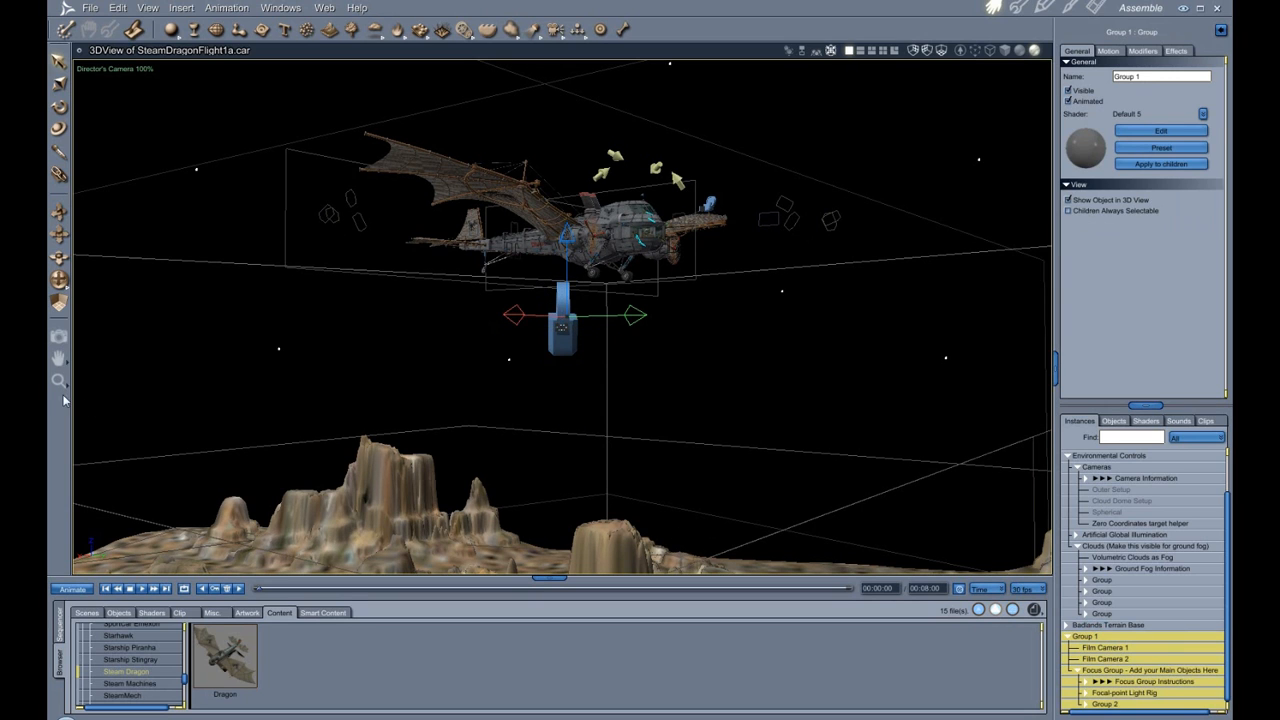
pyautogui.click(59, 280)
pyautogui.moveTo(480, 340); pyautogui.dragTo(562, 403)
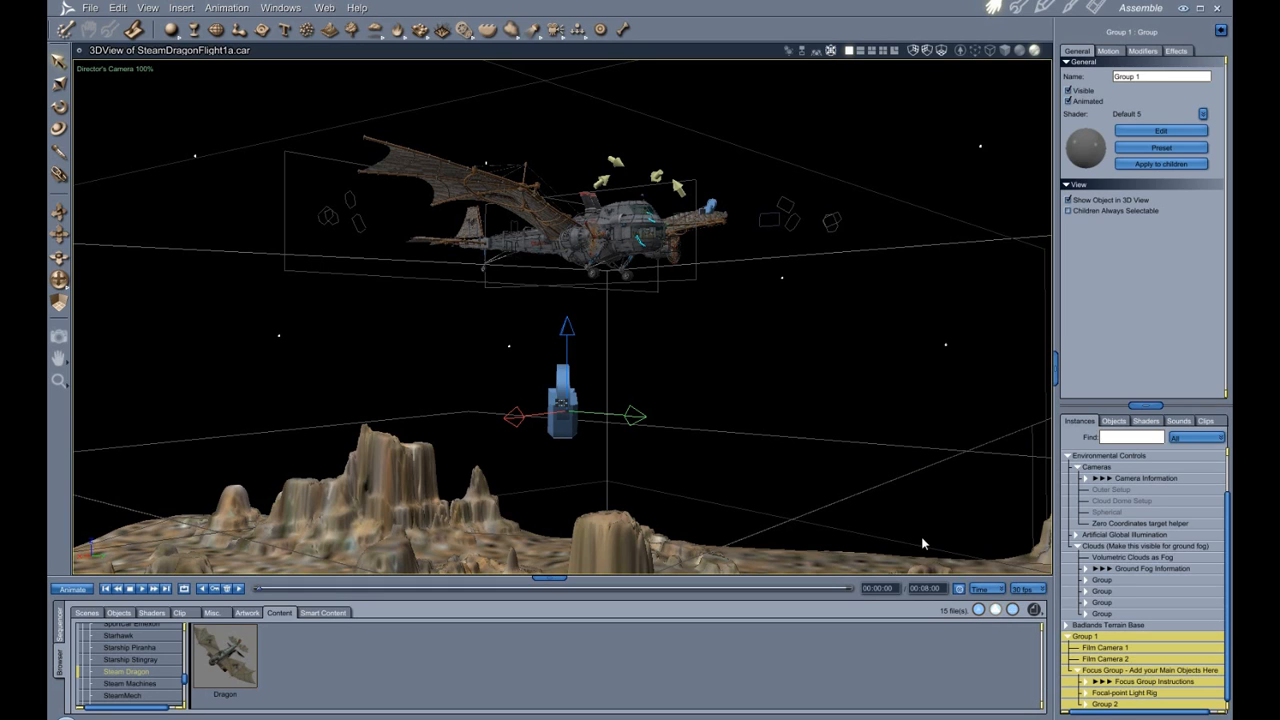
pyautogui.click(1145, 51)
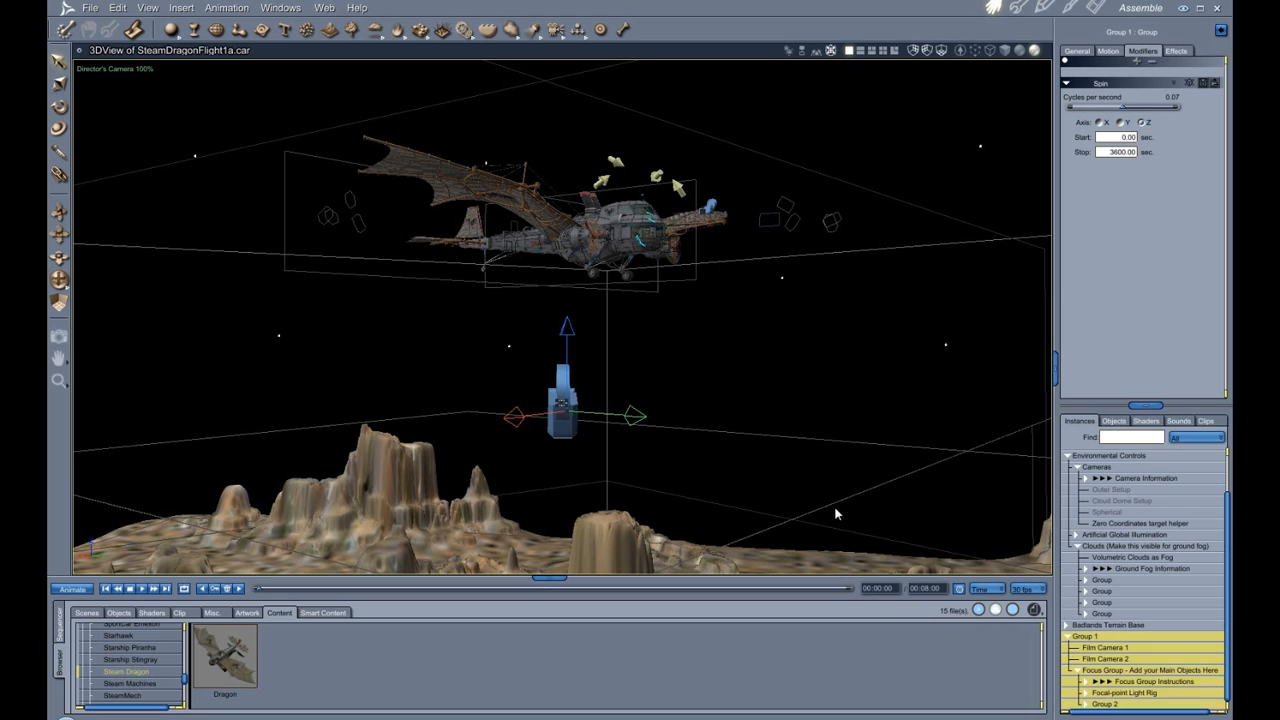
pyautogui.click(60, 108)
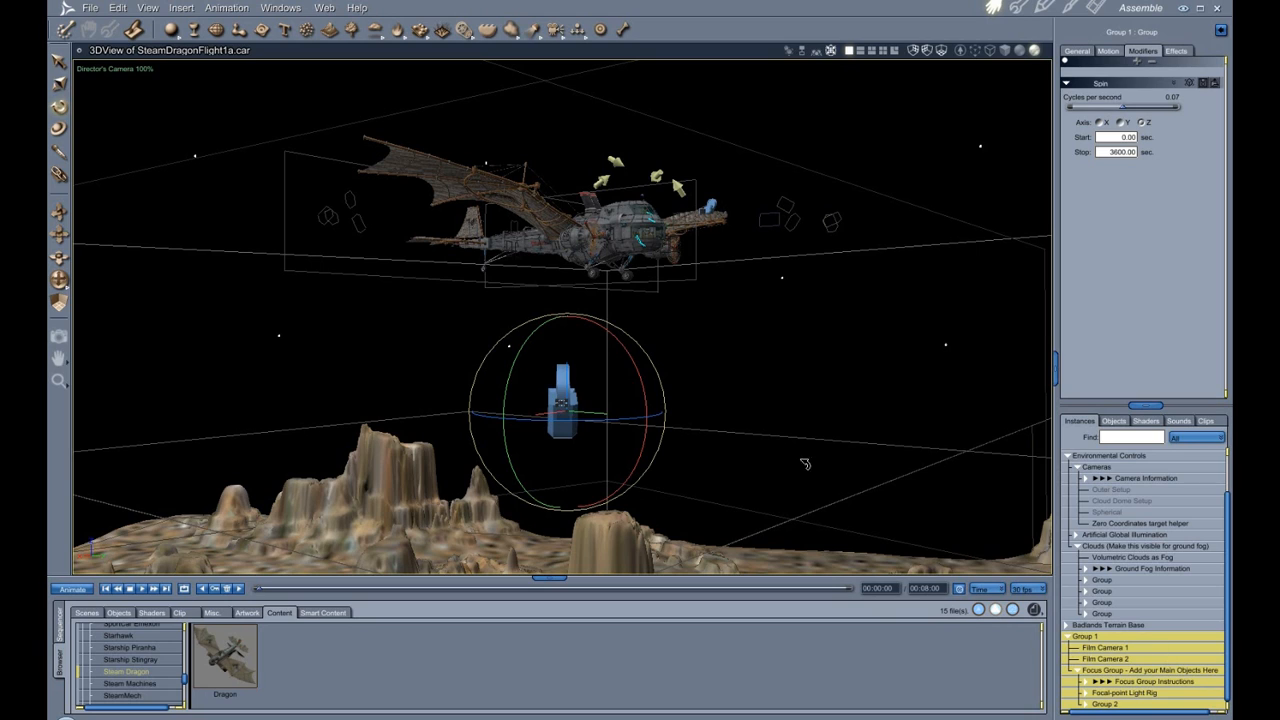
pyautogui.click(59, 61)
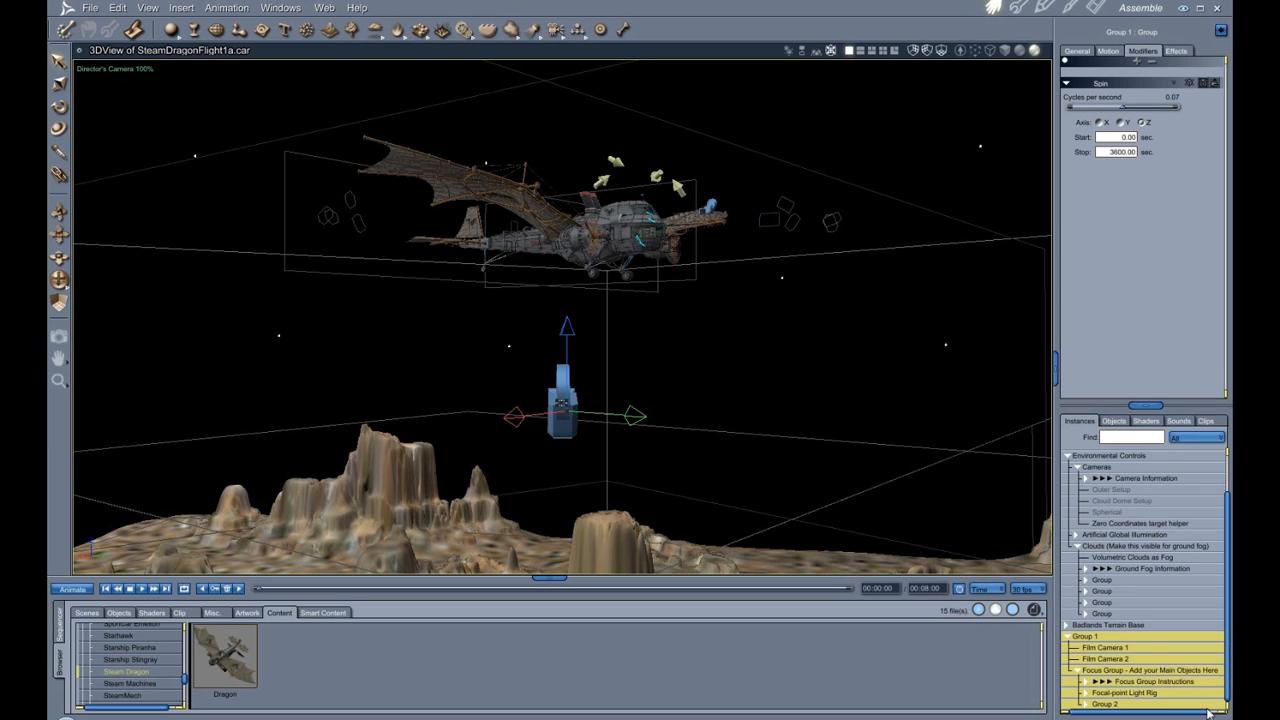
# Select the Badlands Terrain Base and view the terrain from above.
pyautogui.click(1133, 625)
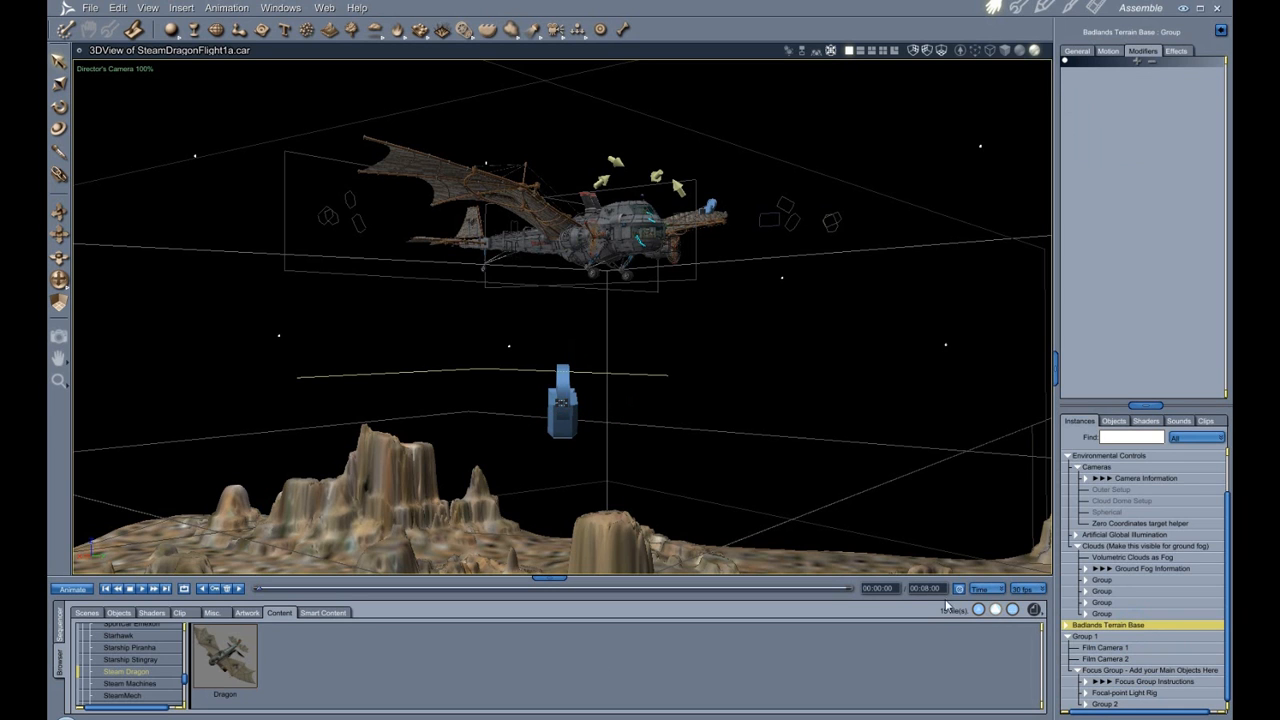
pyautogui.moveTo(60, 286); pyautogui.dragTo(59, 282)
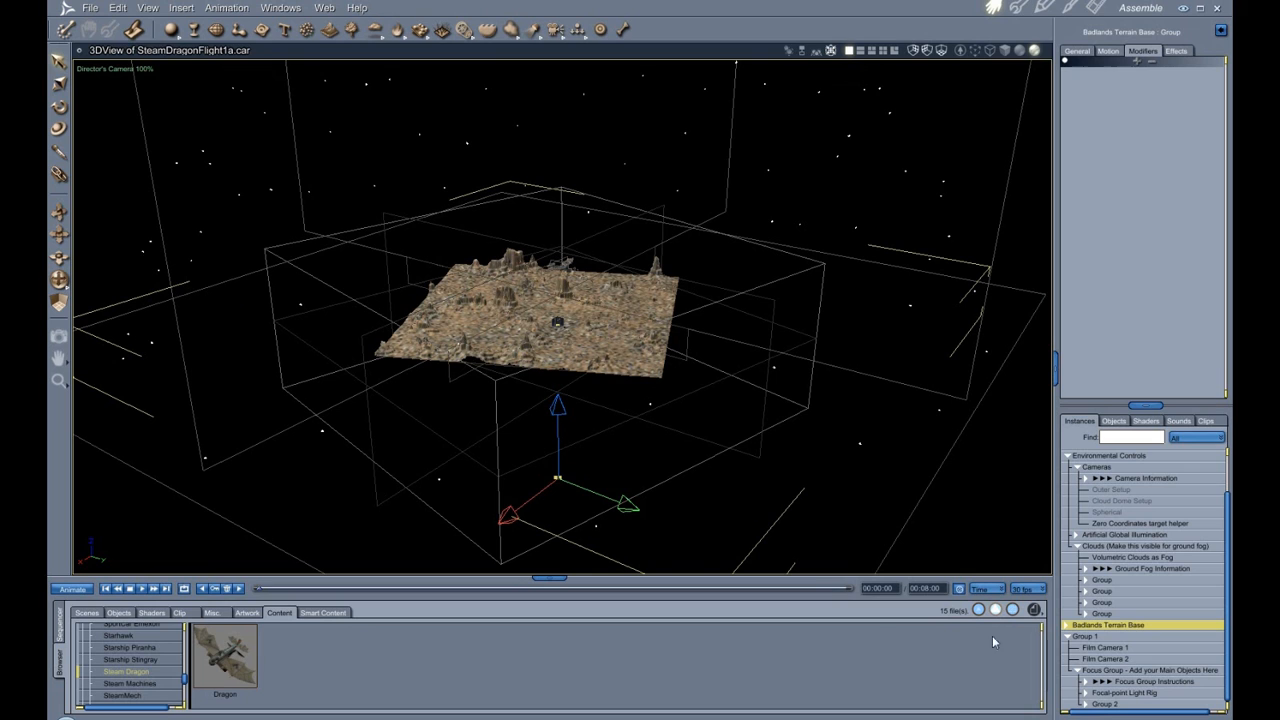
# Select Group 1 and play the animation to watch the group spin over the terrain.
pyautogui.click(1089, 637)
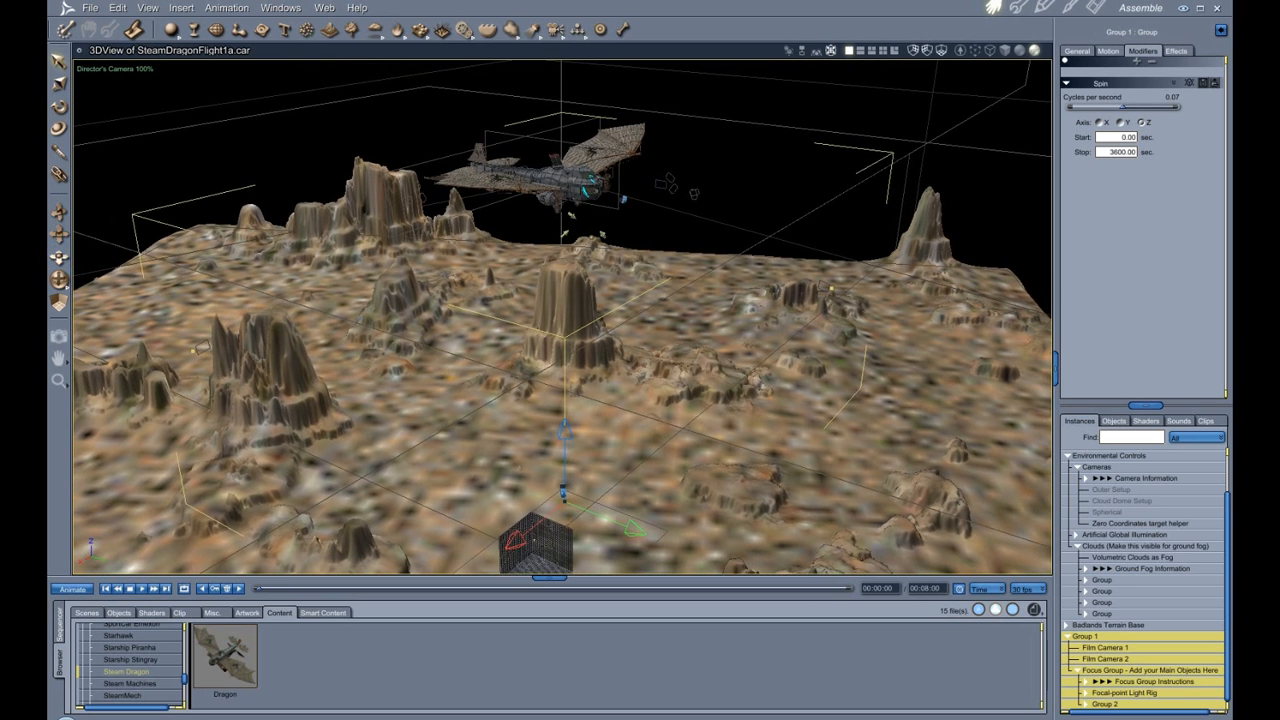
pyautogui.moveTo(534, 540); pyautogui.dragTo(546, 513)
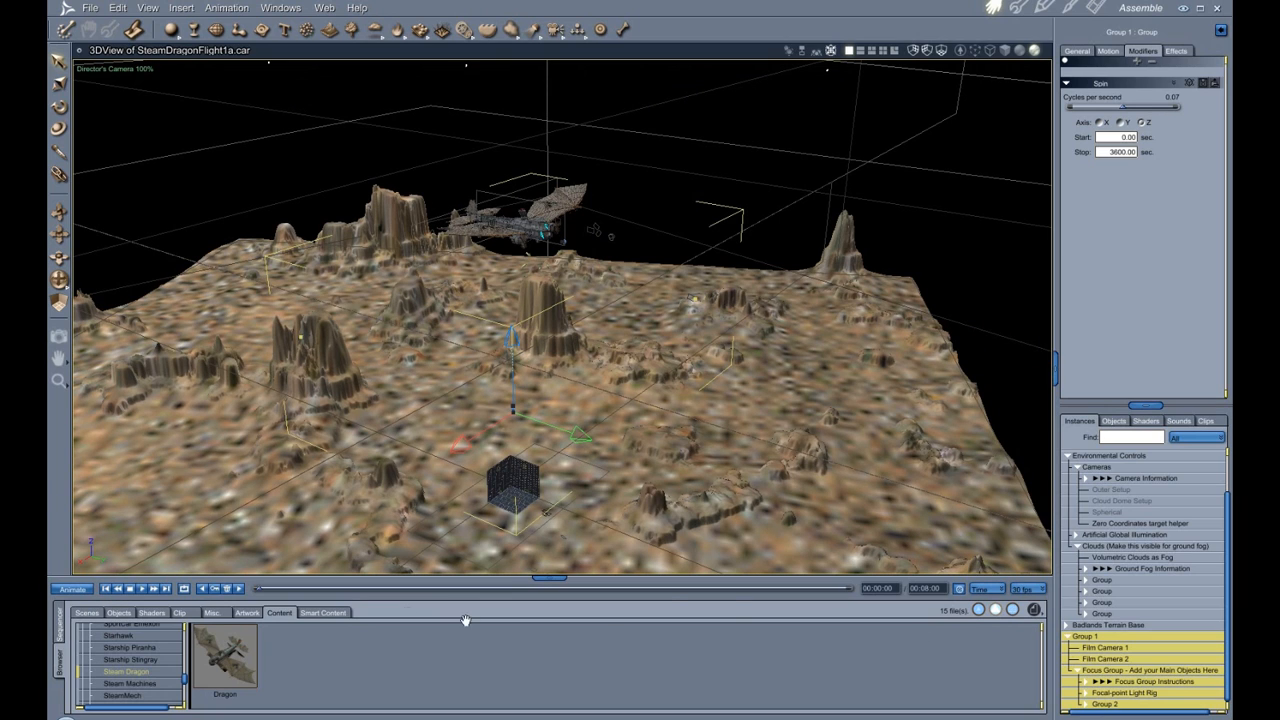
pyautogui.click(141, 590)
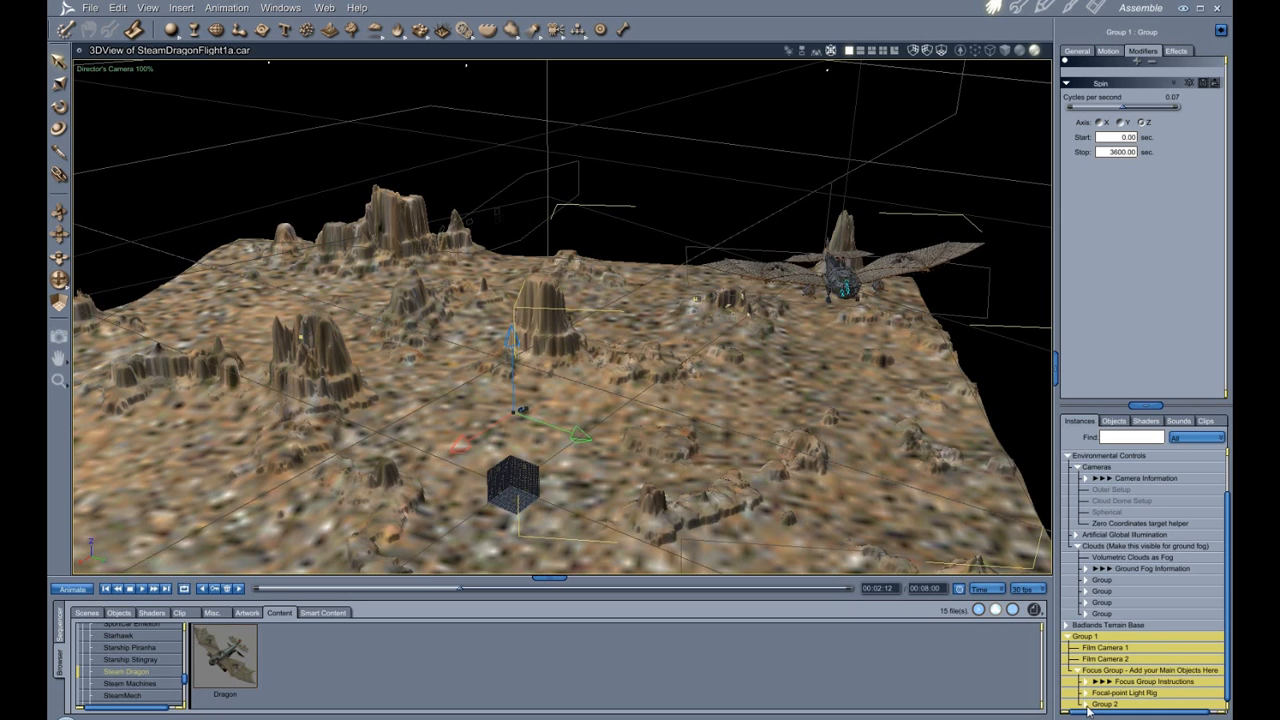
# Select the T-Shirt, then the dragon with its passengers and Group 2, and rewind the animation to the start.
pyautogui.scroll(-1, 1130, 671)
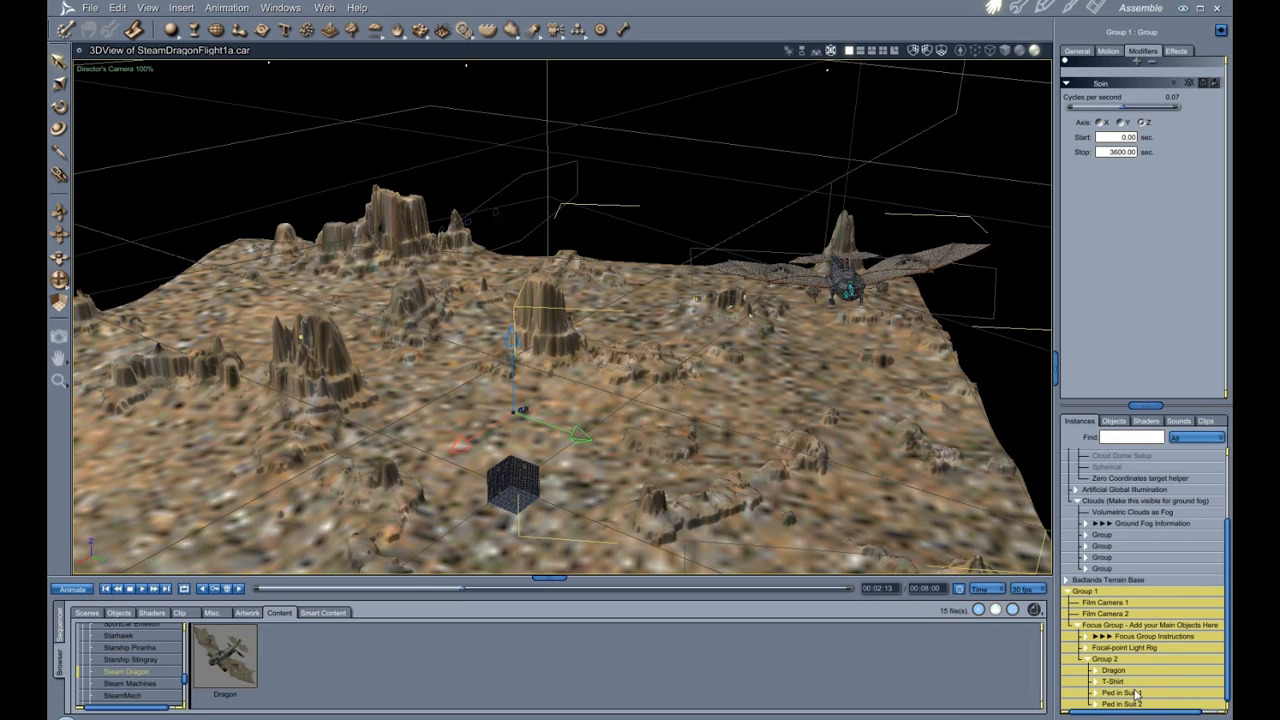
pyautogui.moveTo(1145, 682)
pyautogui.mouseDown()
pyautogui.moveTo(1147, 697)
pyautogui.moveTo(1120, 684)
pyautogui.mouseUp()
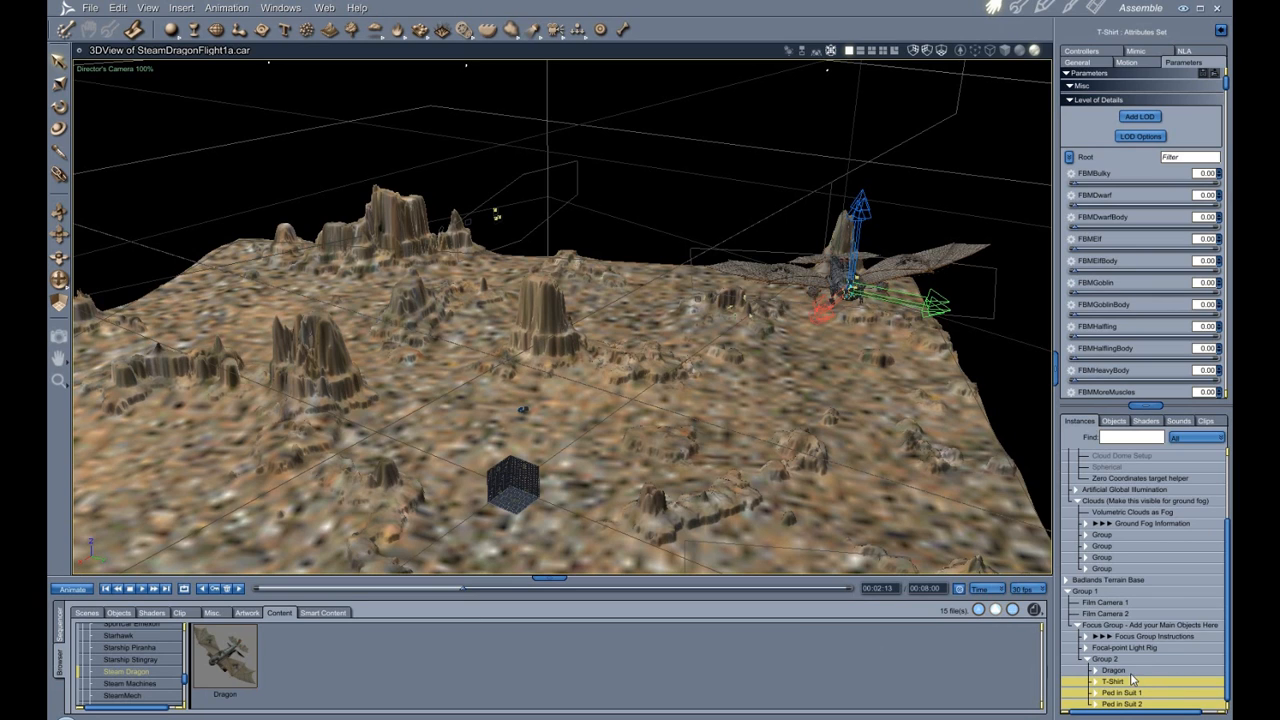
pyautogui.moveTo(1131, 670); pyautogui.dragTo(1128, 702)
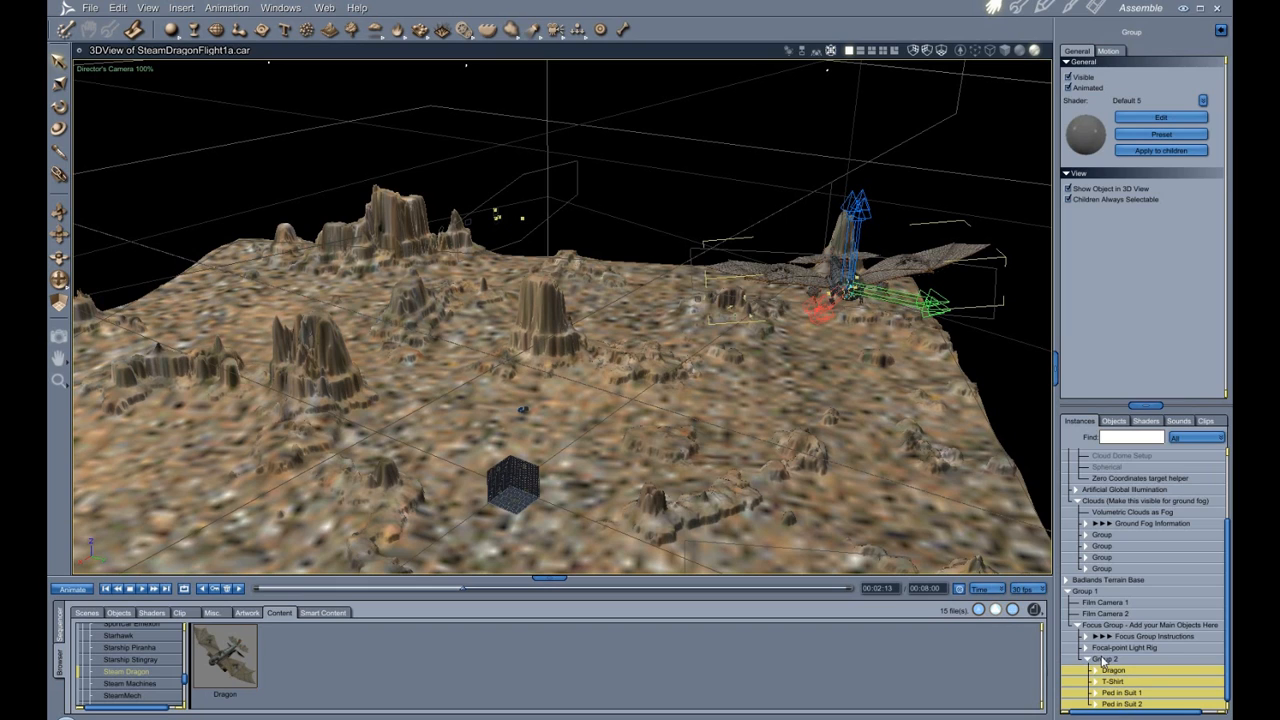
pyautogui.click(1103, 661)
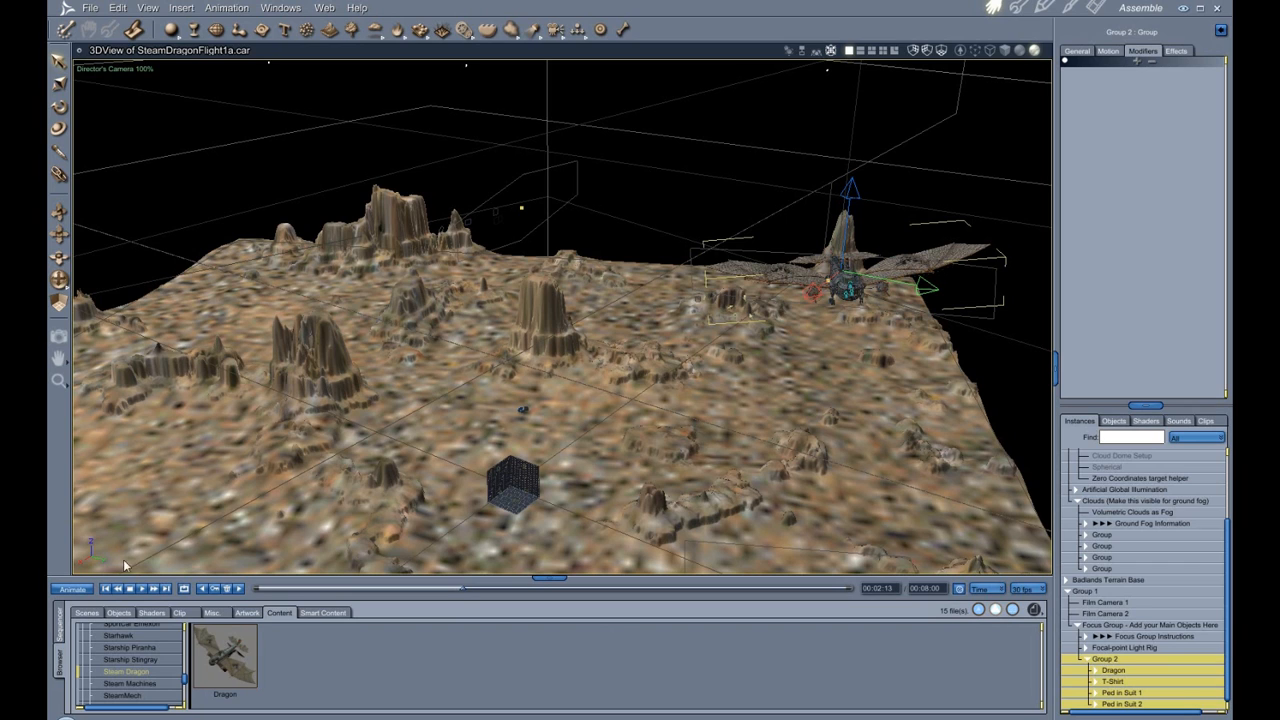
pyautogui.click(105, 589)
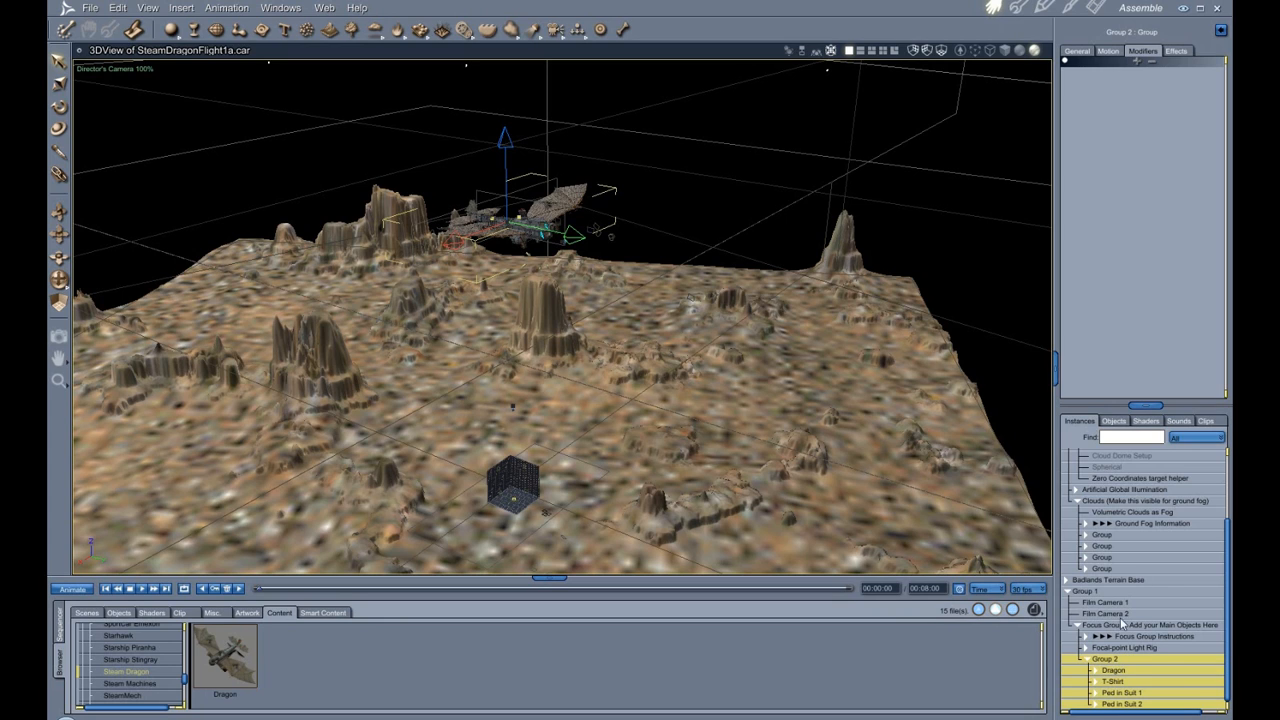
# Collapse the Cameras branch and select the Focus Group, the Dragon, its passengers, and Group 2 in turn.
pyautogui.moveTo(1228, 594); pyautogui.dragTo(1229, 484)
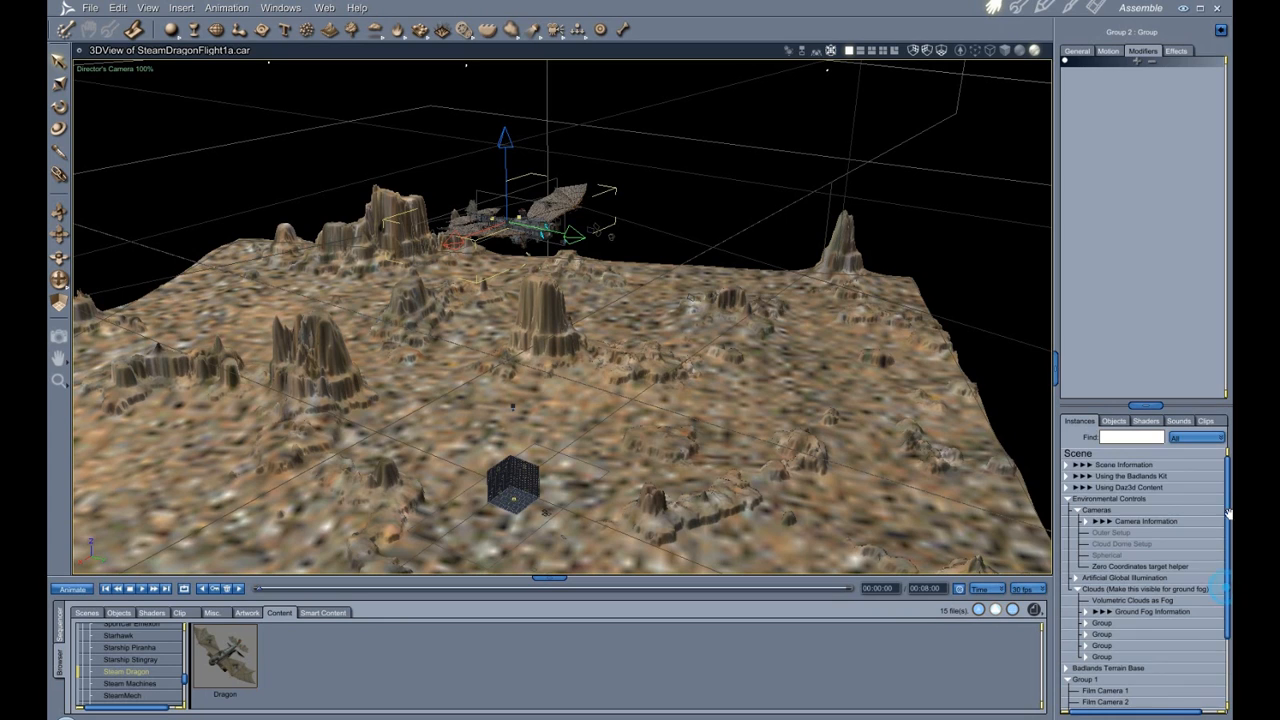
pyautogui.click(1078, 511)
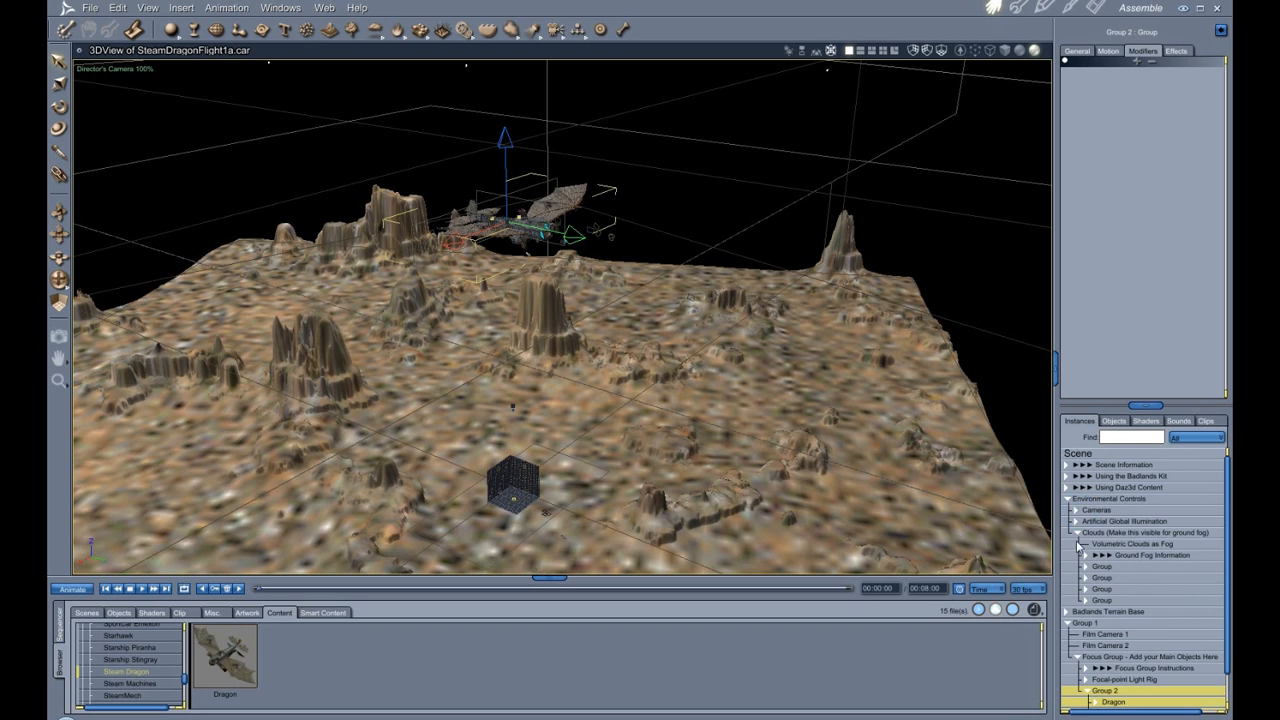
pyautogui.click(1115, 658)
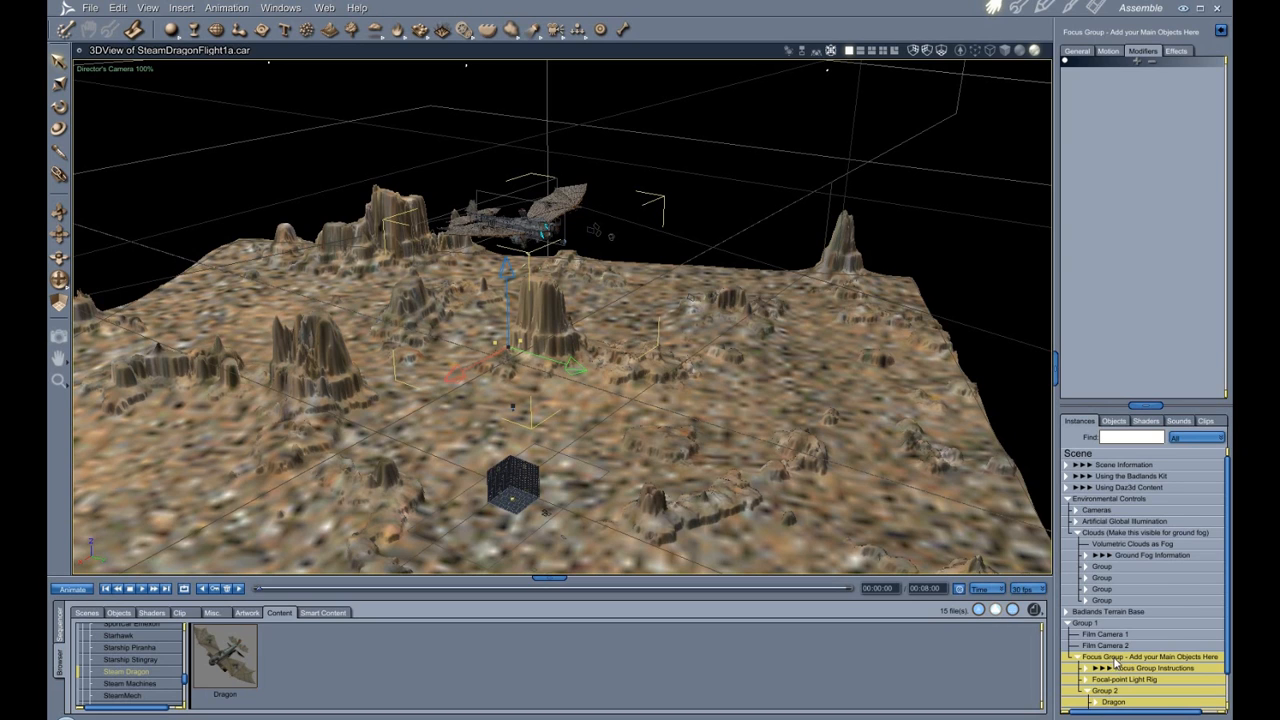
pyautogui.click(1114, 702)
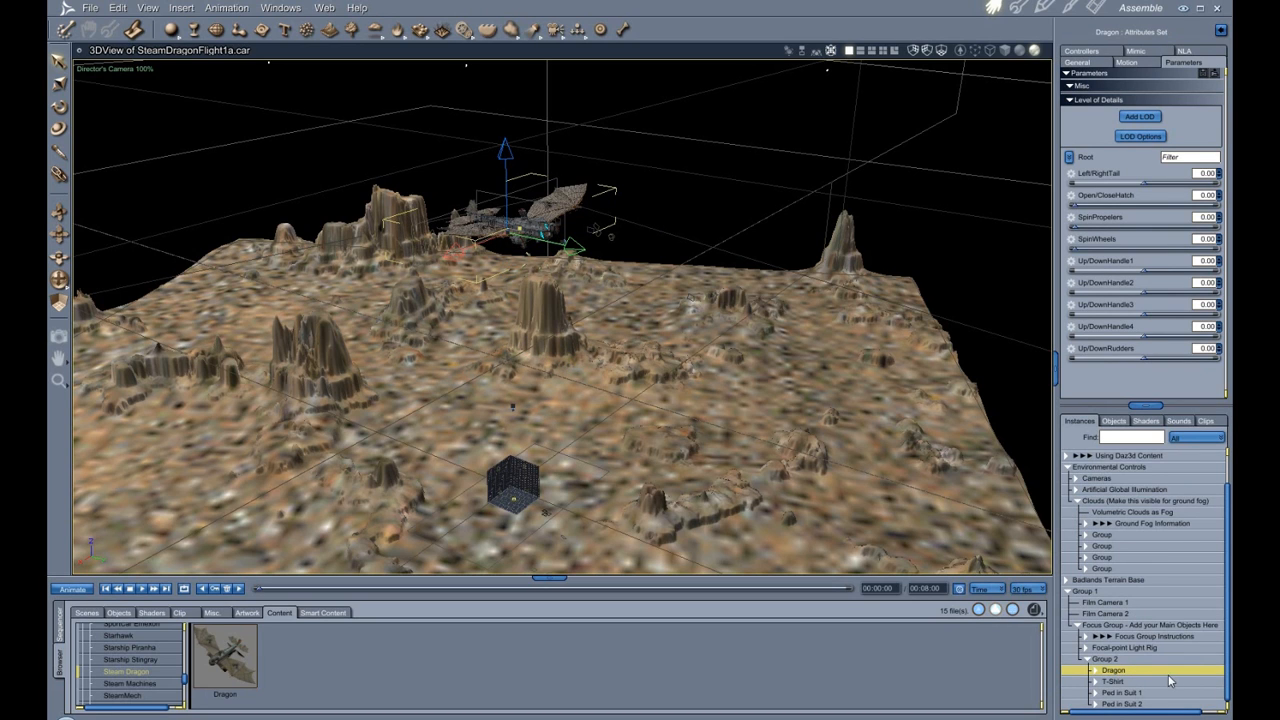
pyautogui.moveTo(1173, 678); pyautogui.dragTo(1164, 705)
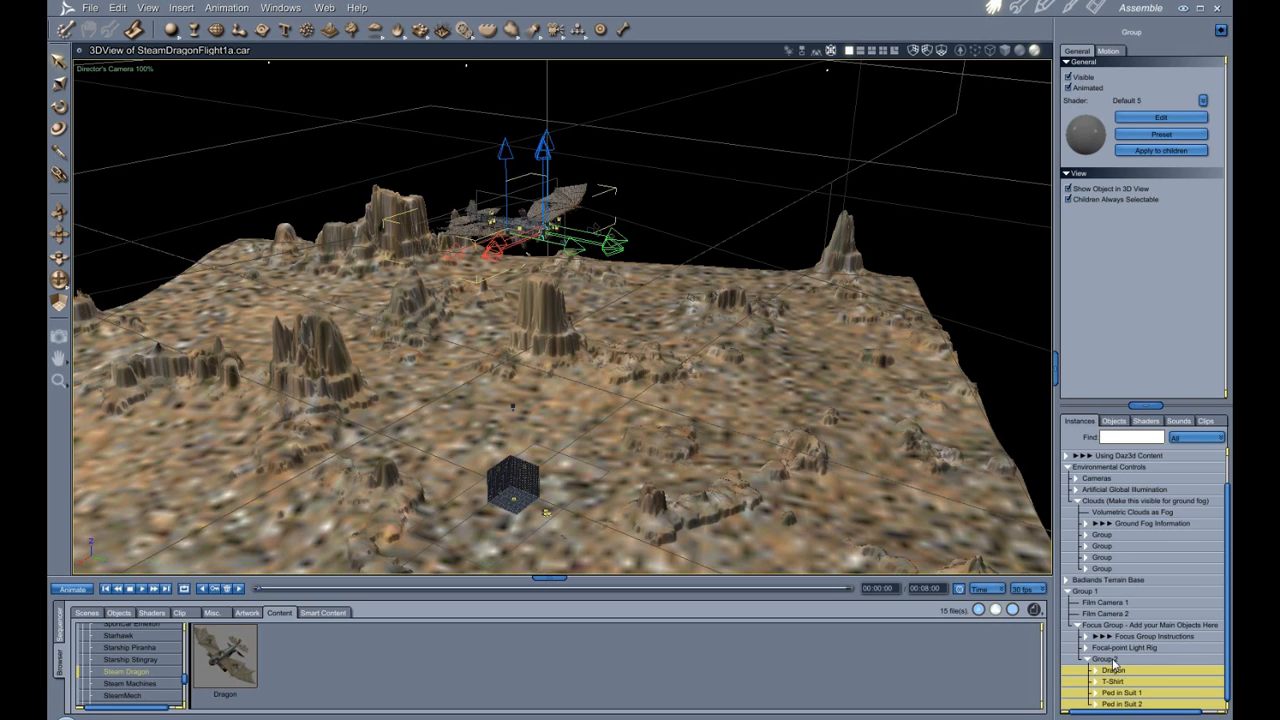
pyautogui.click(1106, 661)
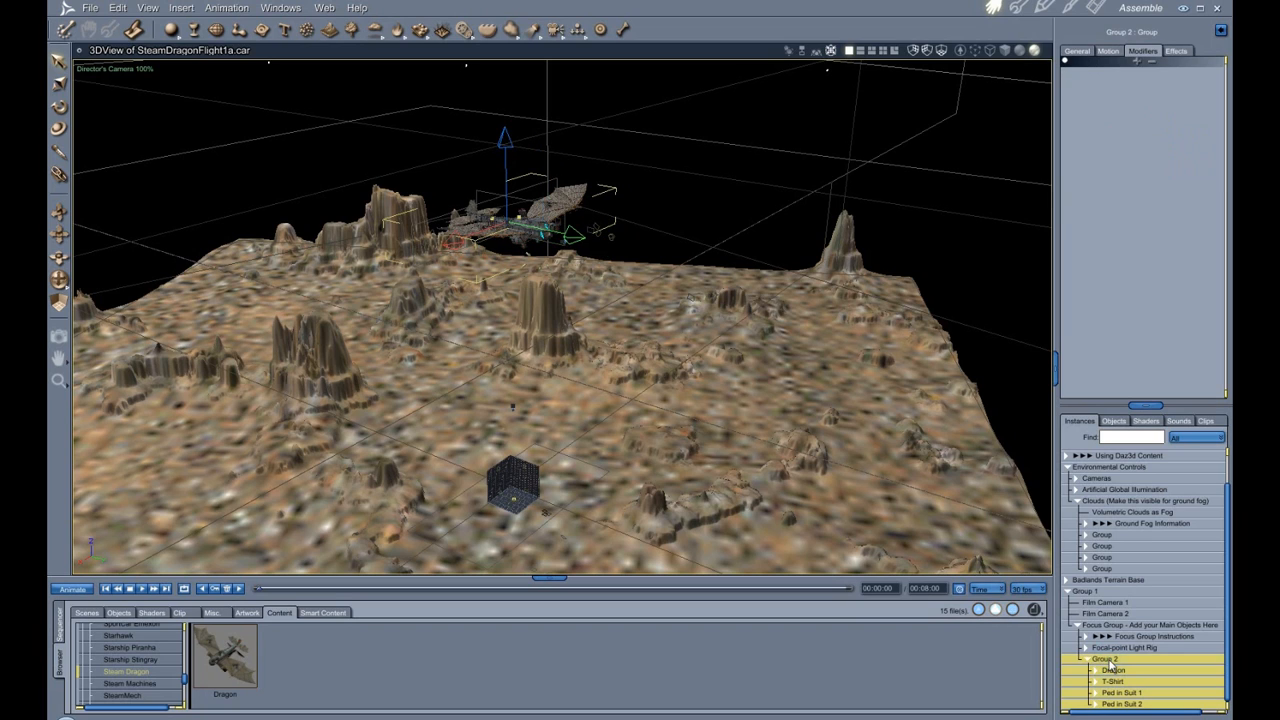
pyautogui.moveTo(1110, 664)
pyautogui.mouseDown()
pyautogui.moveTo(1116, 630)
pyautogui.moveTo(1120, 665)
pyautogui.mouseUp()
# Expand the Focus Group Instructions to read them, then collapse them again.
pyautogui.click(1086, 638)
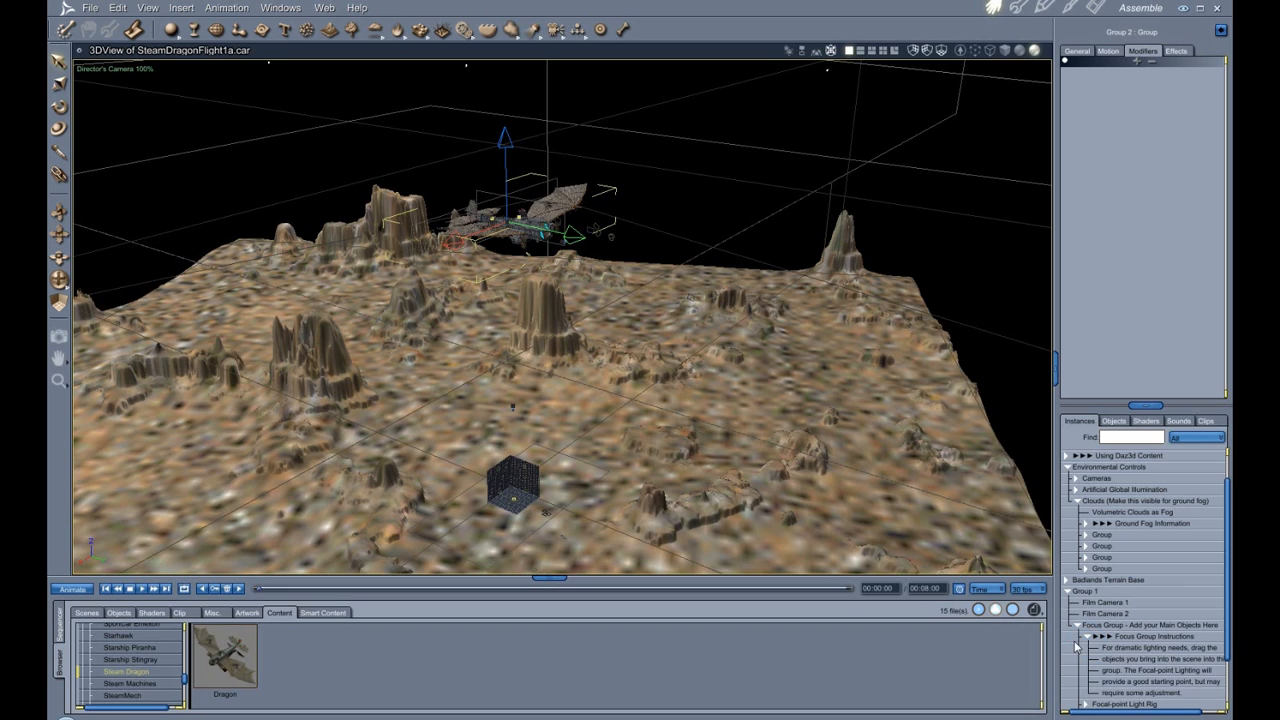
pyautogui.scroll(-2, 1092, 641)
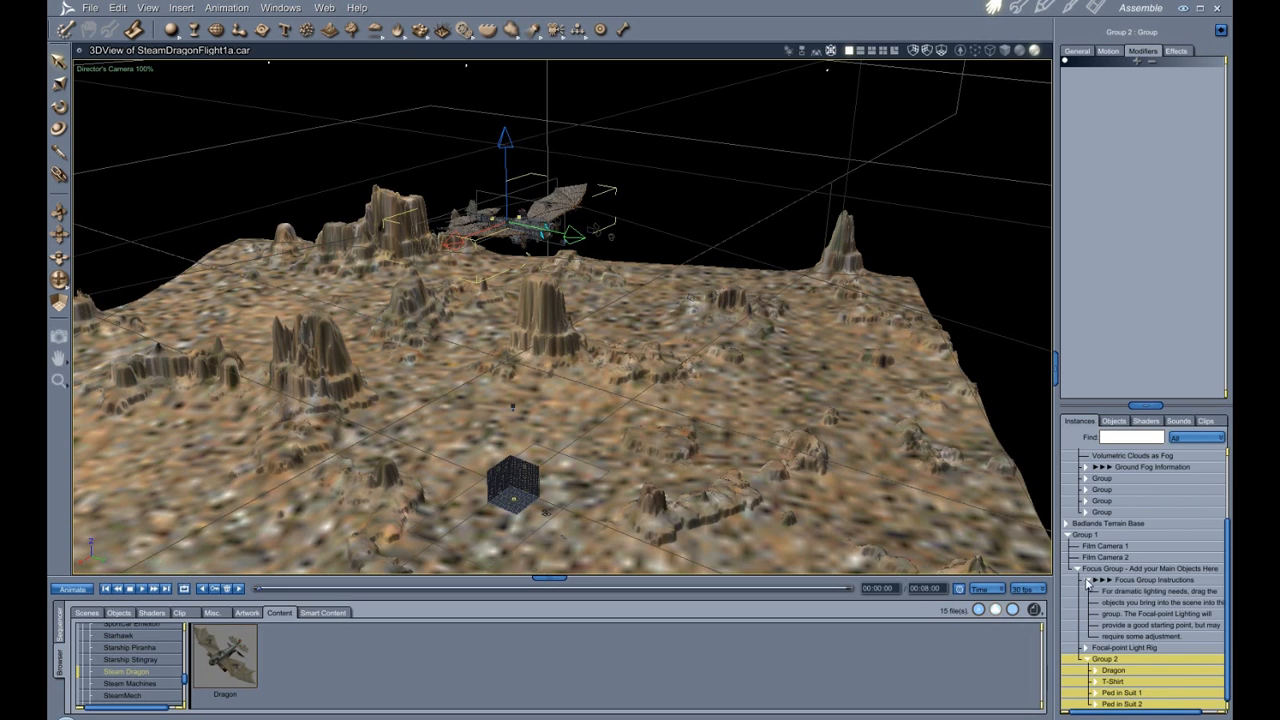
pyautogui.click(1087, 581)
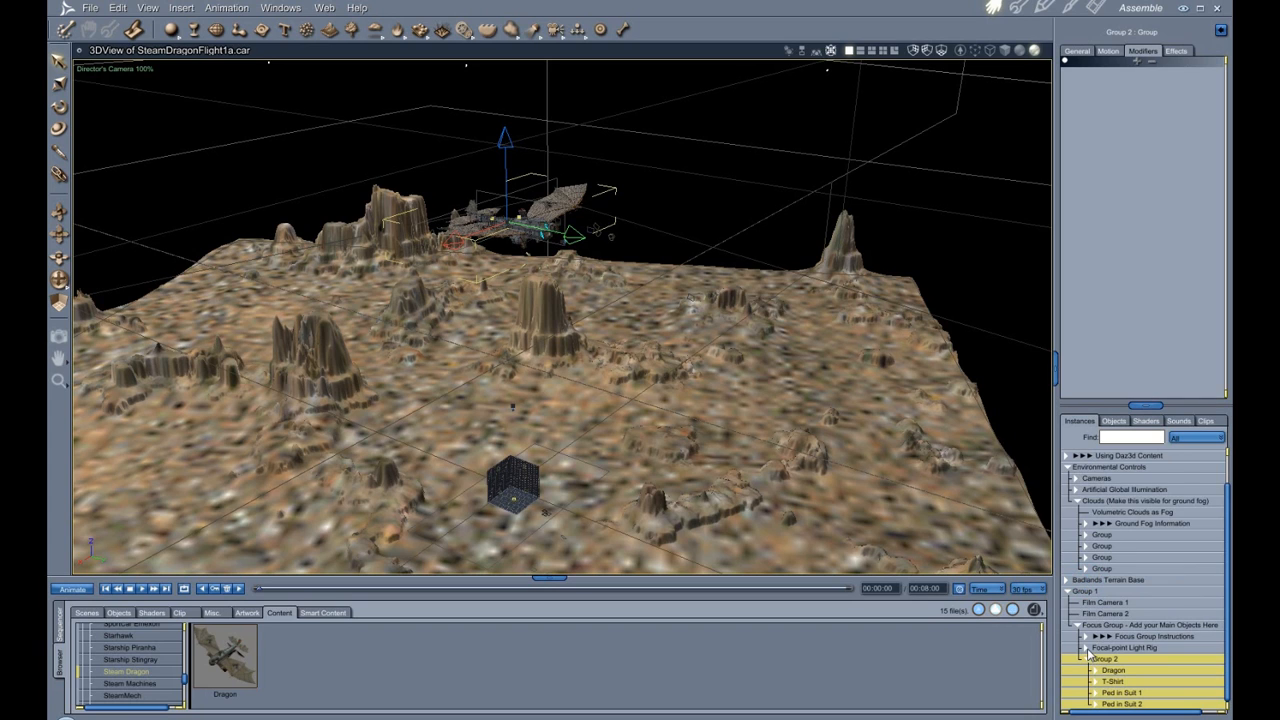
# Expand and select the Focal-point Light Rig, framing and zooming the view on its lights.
pyautogui.click(1087, 649)
pyautogui.click(1131, 648)
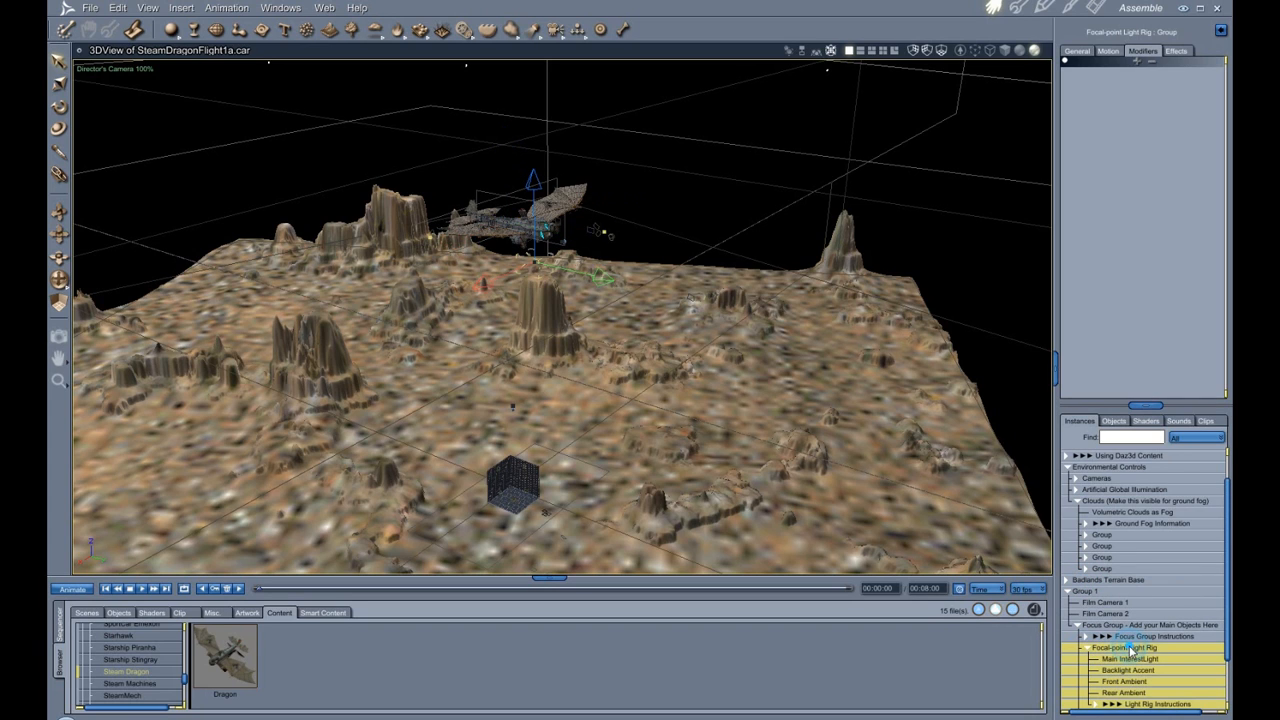
pyautogui.press('0')
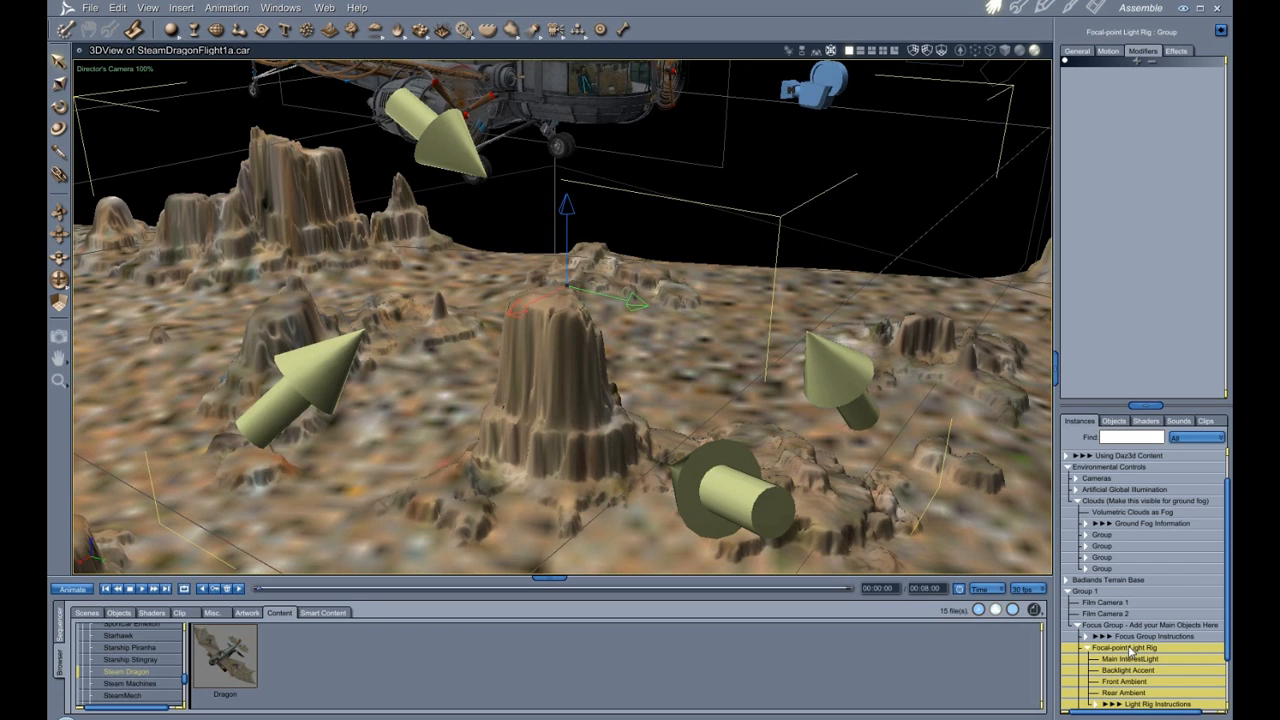
pyautogui.scroll(-3, 251, 437)
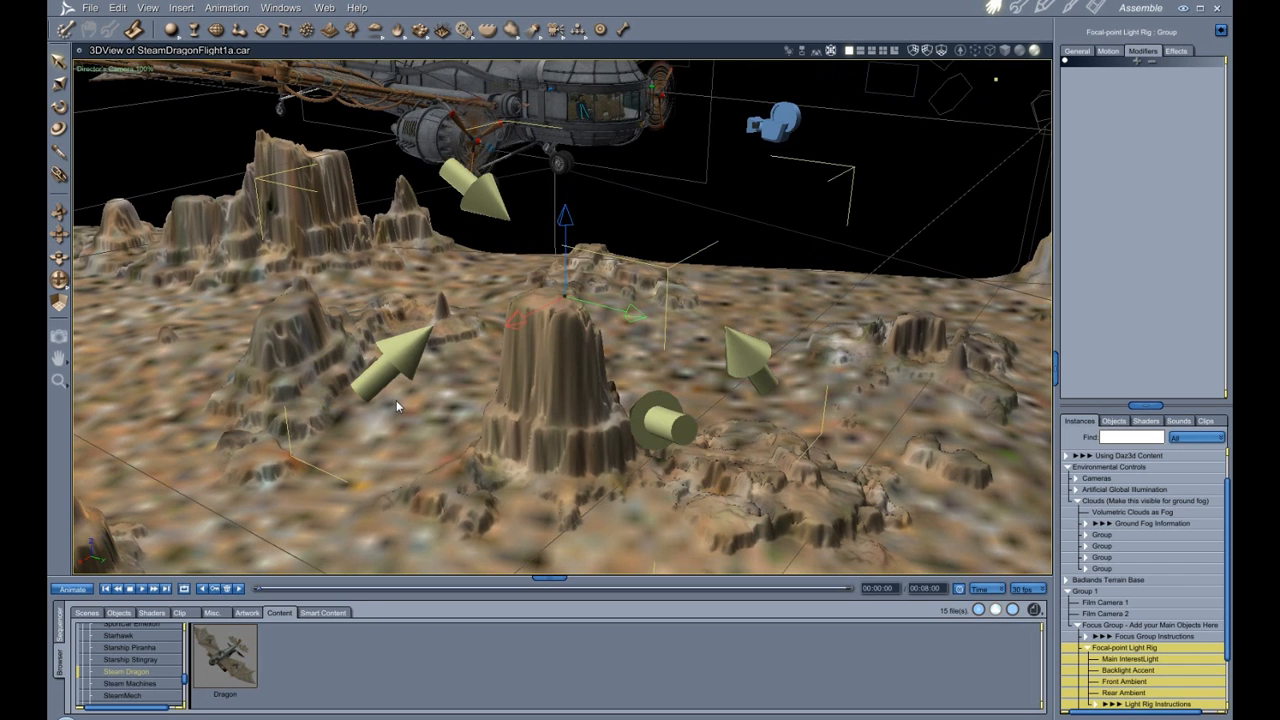
pyautogui.moveTo(59, 284); pyautogui.dragTo(59, 240)
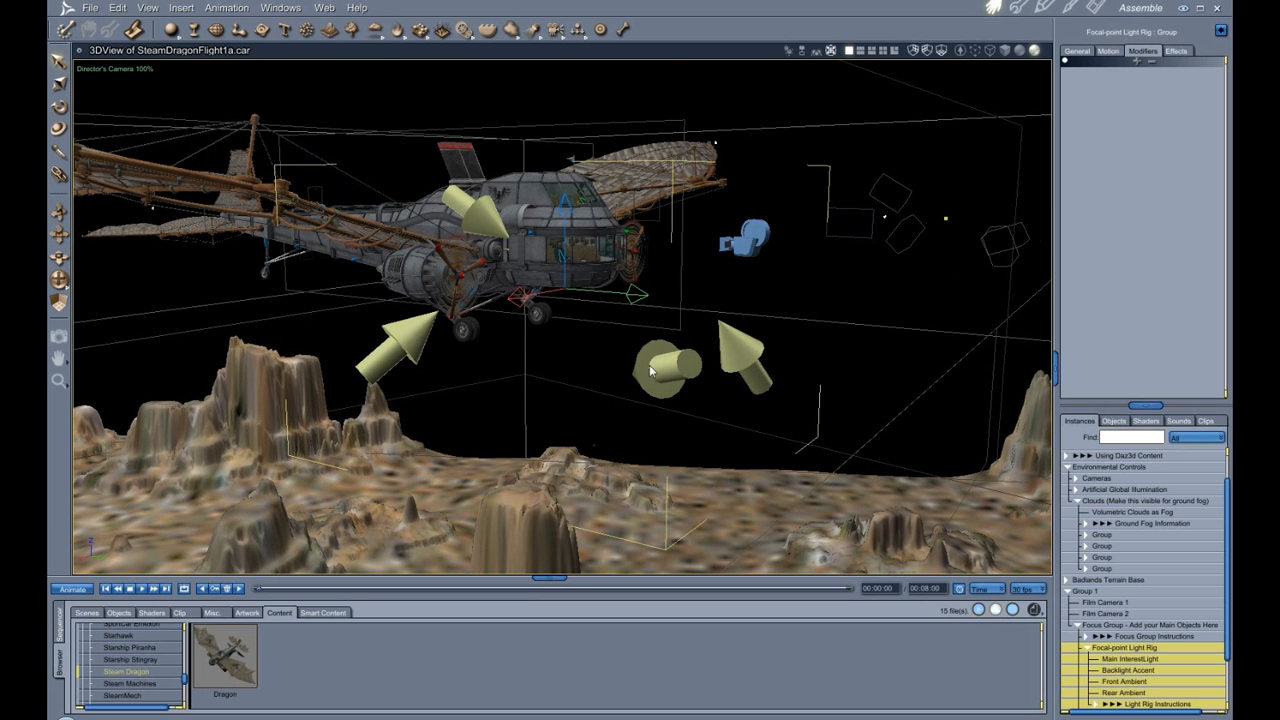
# Select the Main InterestLight, view its General light properties, and switch to the Rotate tool.
pyautogui.click(1116, 661)
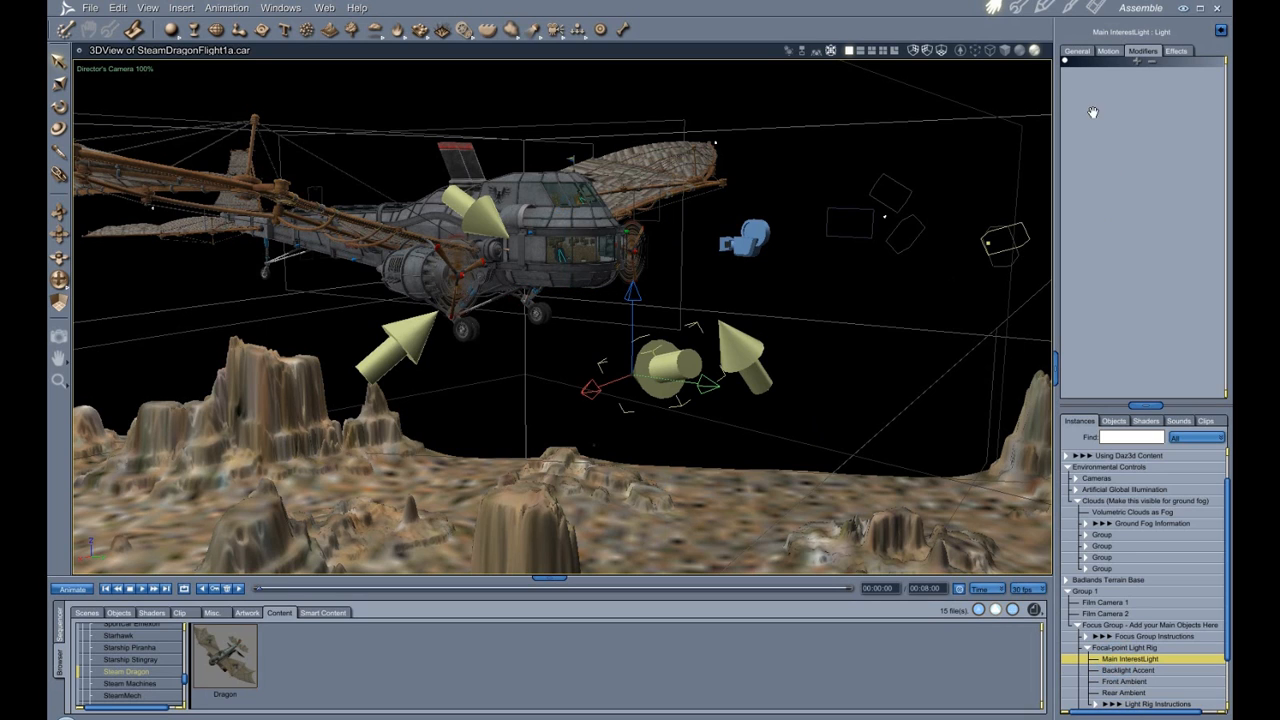
pyautogui.click(1076, 51)
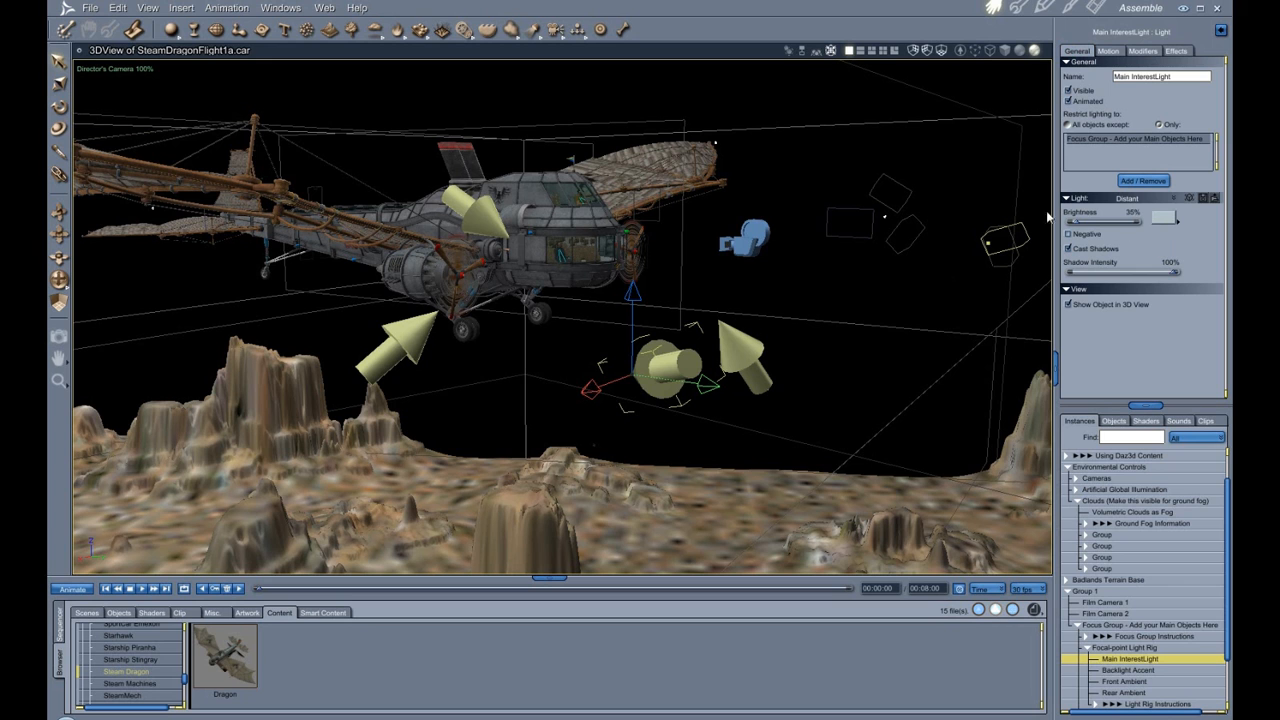
pyautogui.moveTo(59, 281); pyautogui.dragTo(157, 258)
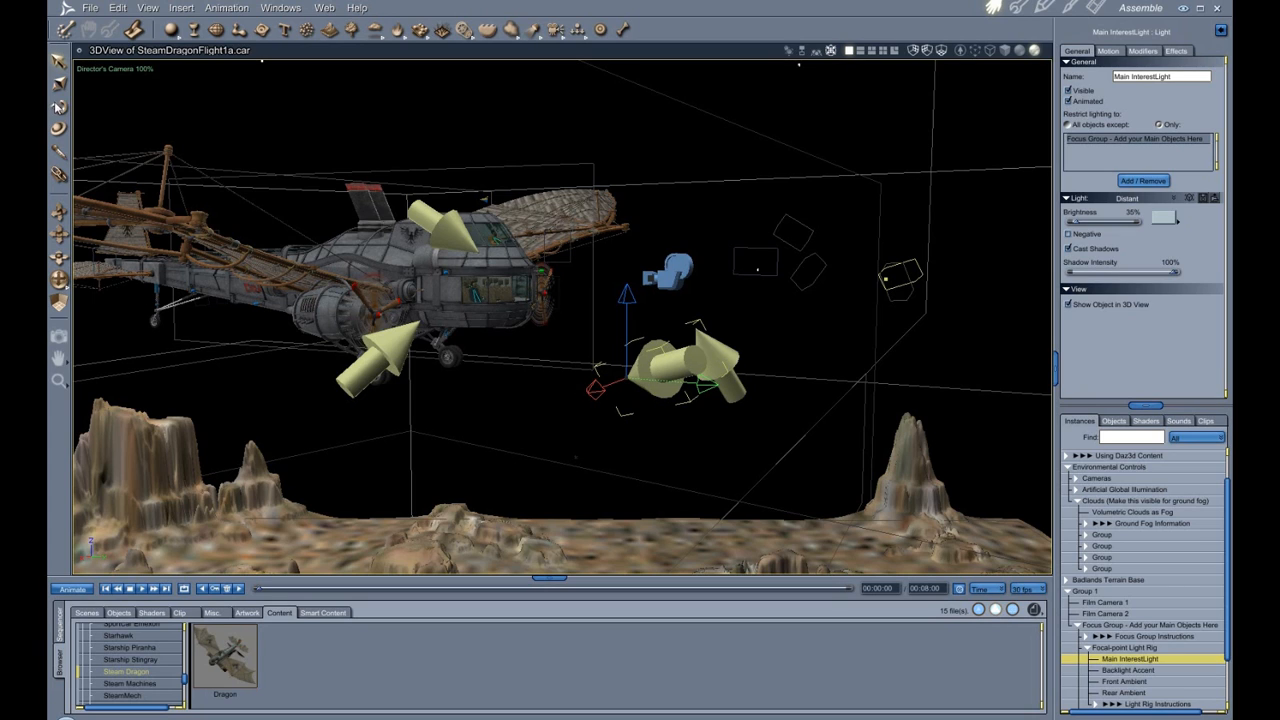
pyautogui.click(58, 107)
pyautogui.moveTo(688, 317)
pyautogui.mouseDown()
pyautogui.moveTo(700, 328)
pyautogui.moveTo(672, 302)
pyautogui.moveTo(682, 318)
pyautogui.mouseUp()
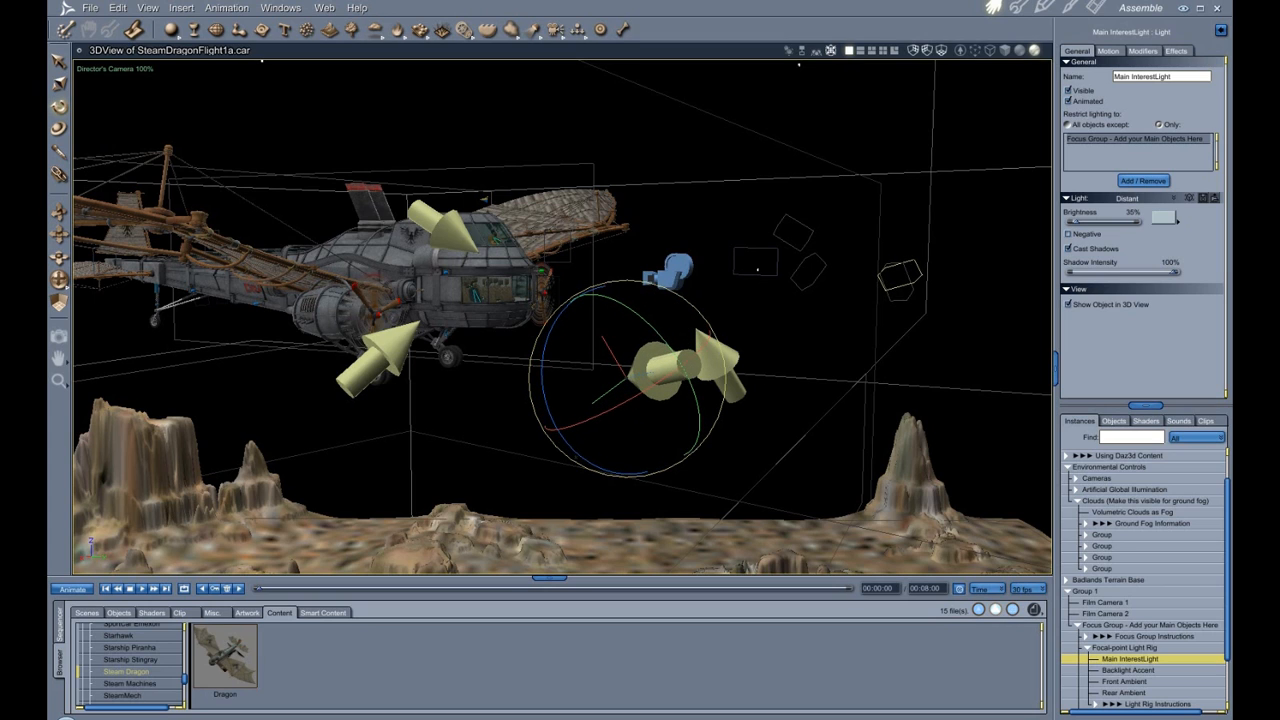
# Select the Backlight Accent light and rotate it slightly above the dragon.
pyautogui.click(1131, 672)
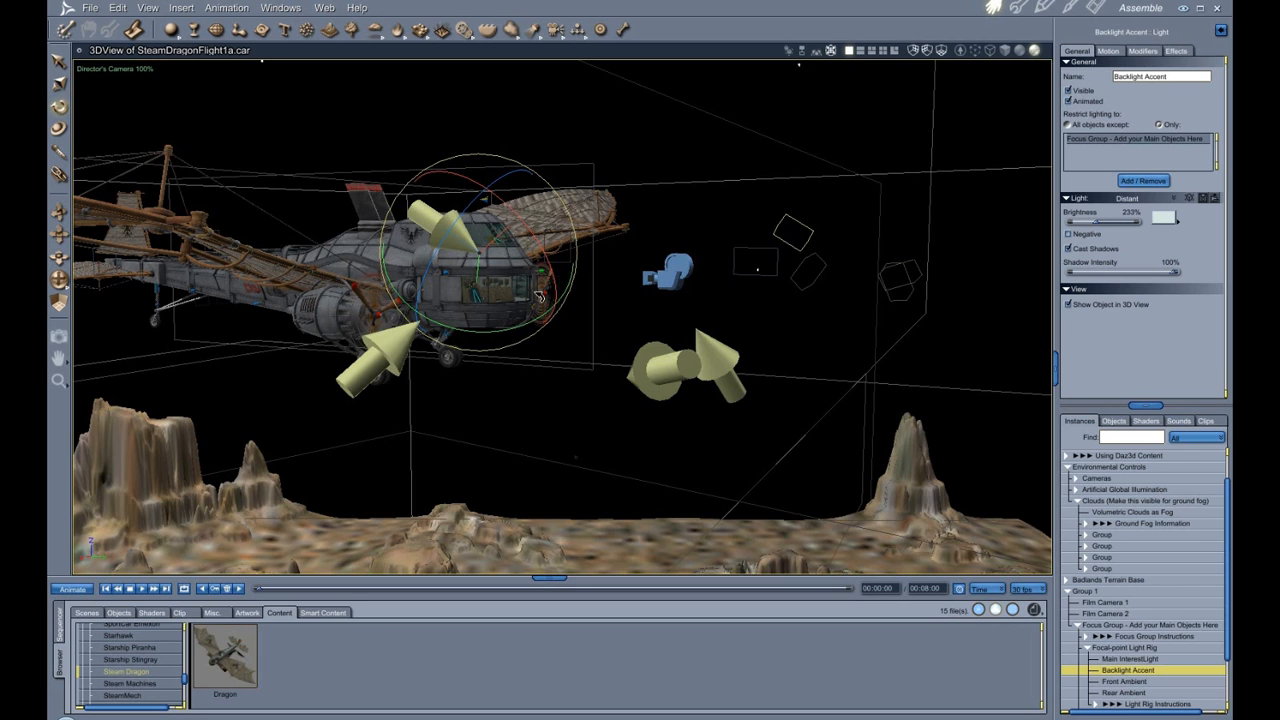
pyautogui.moveTo(476, 280); pyautogui.dragTo(481, 253)
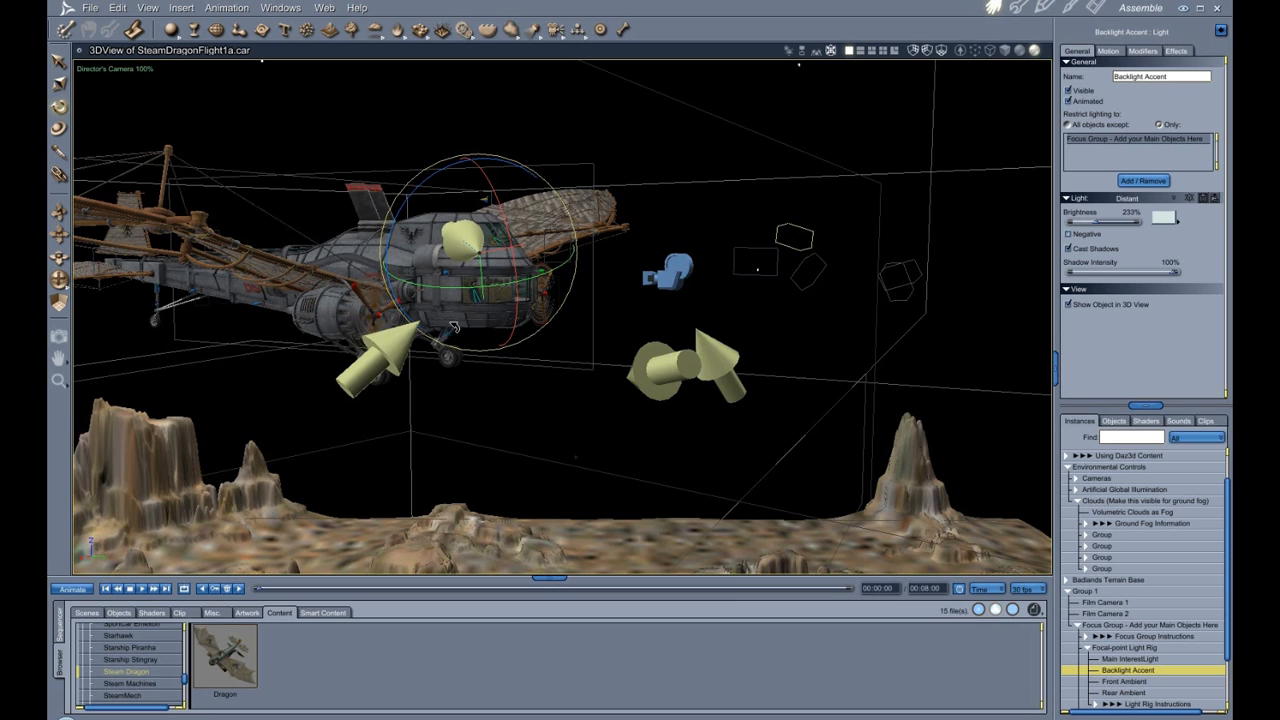
pyautogui.moveTo(455, 327); pyautogui.dragTo(455, 318)
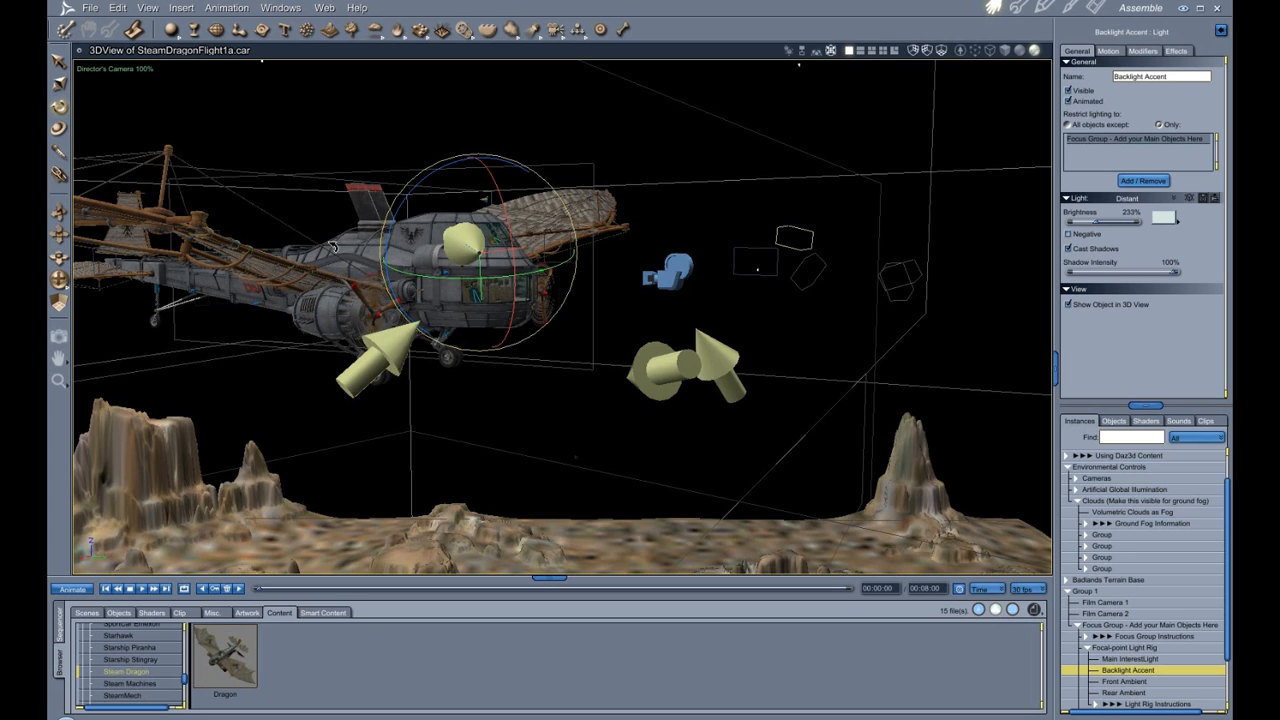
# Select the Front Ambient light and then the Rear Ambient light.
pyautogui.click(1137, 682)
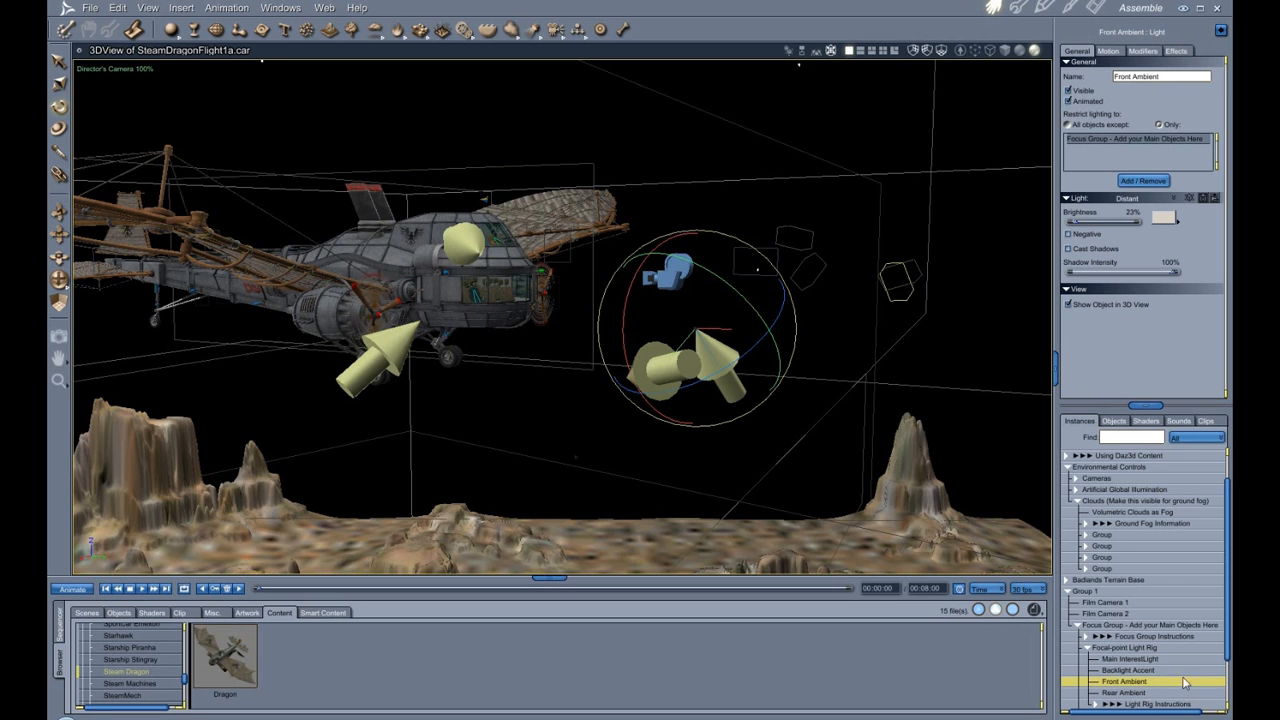
pyautogui.click(1125, 692)
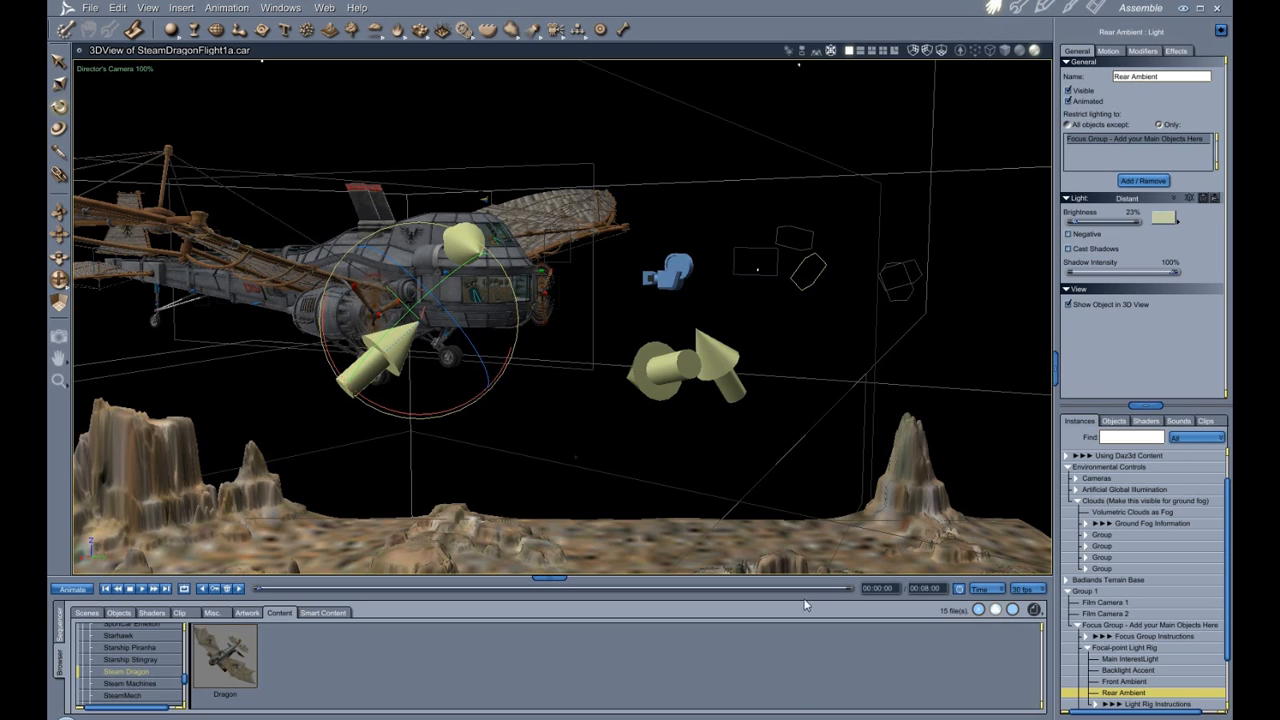
# Select Group 1, frame and orbit the view around it, then select Group 2.
pyautogui.click(1087, 591)
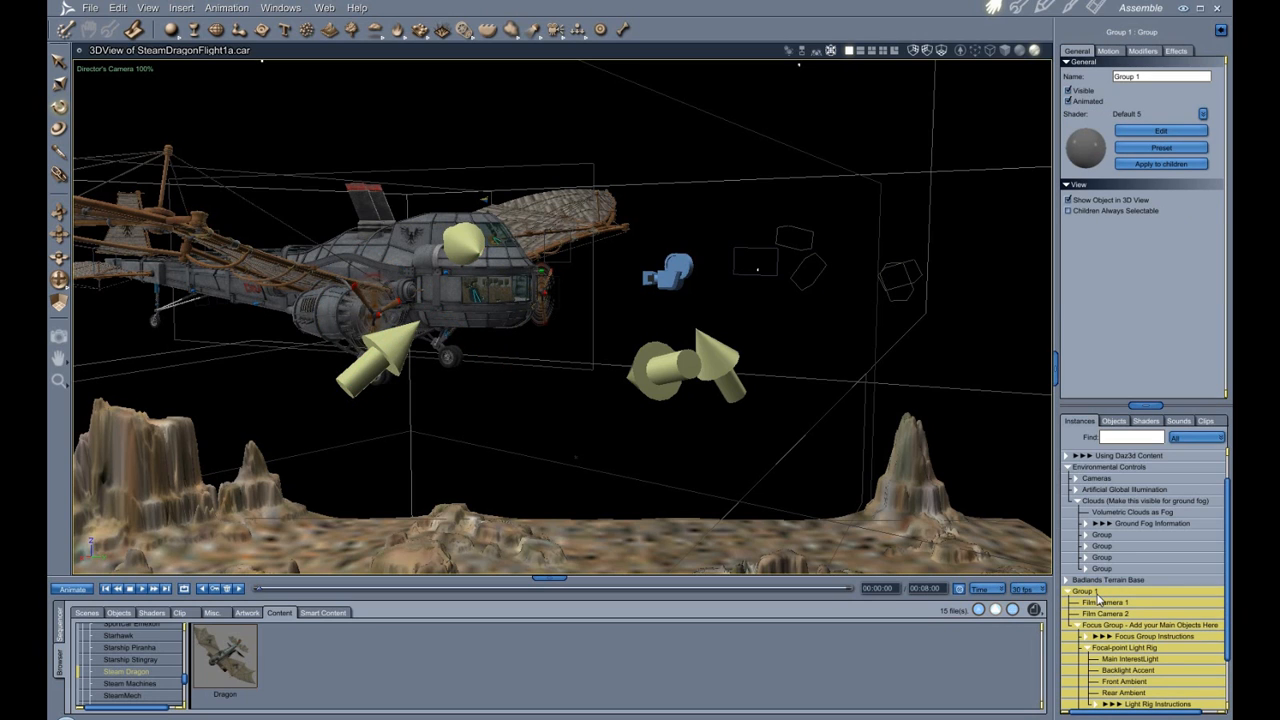
pyautogui.press('0')
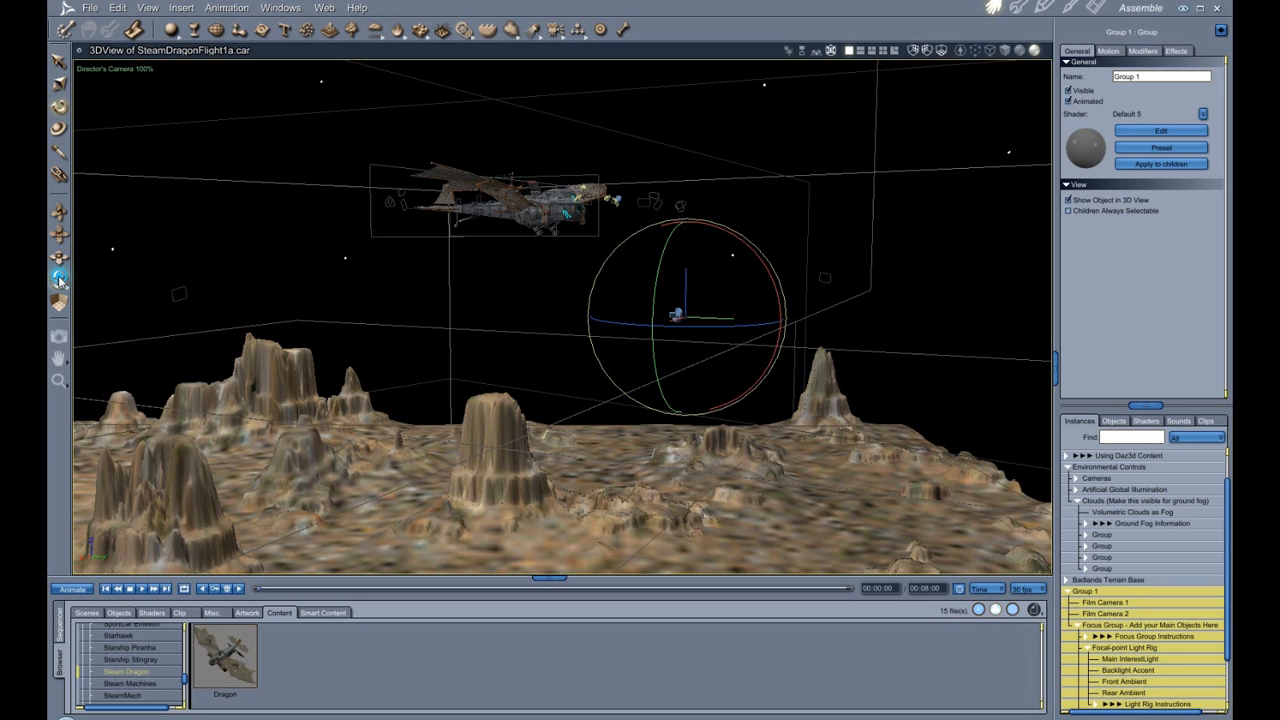
pyautogui.moveTo(61, 279); pyautogui.dragTo(774, 247)
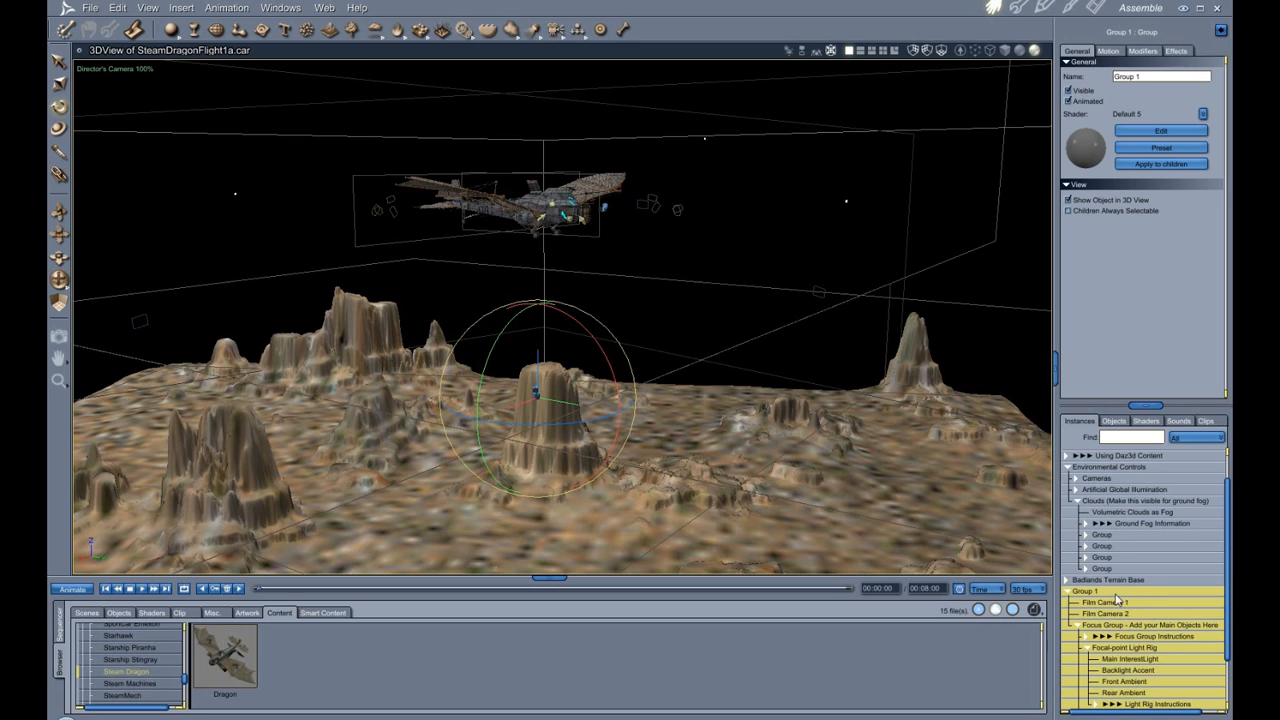
pyautogui.scroll(-2, 1136, 688)
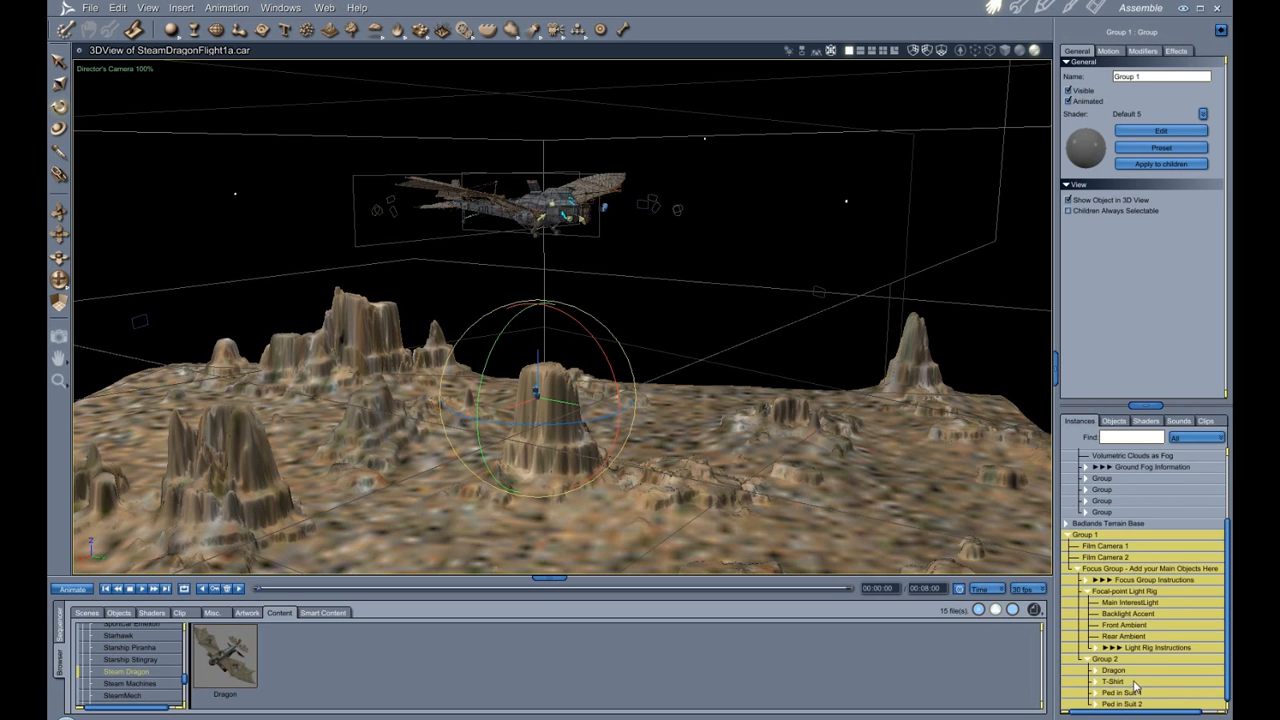
pyautogui.click(1110, 659)
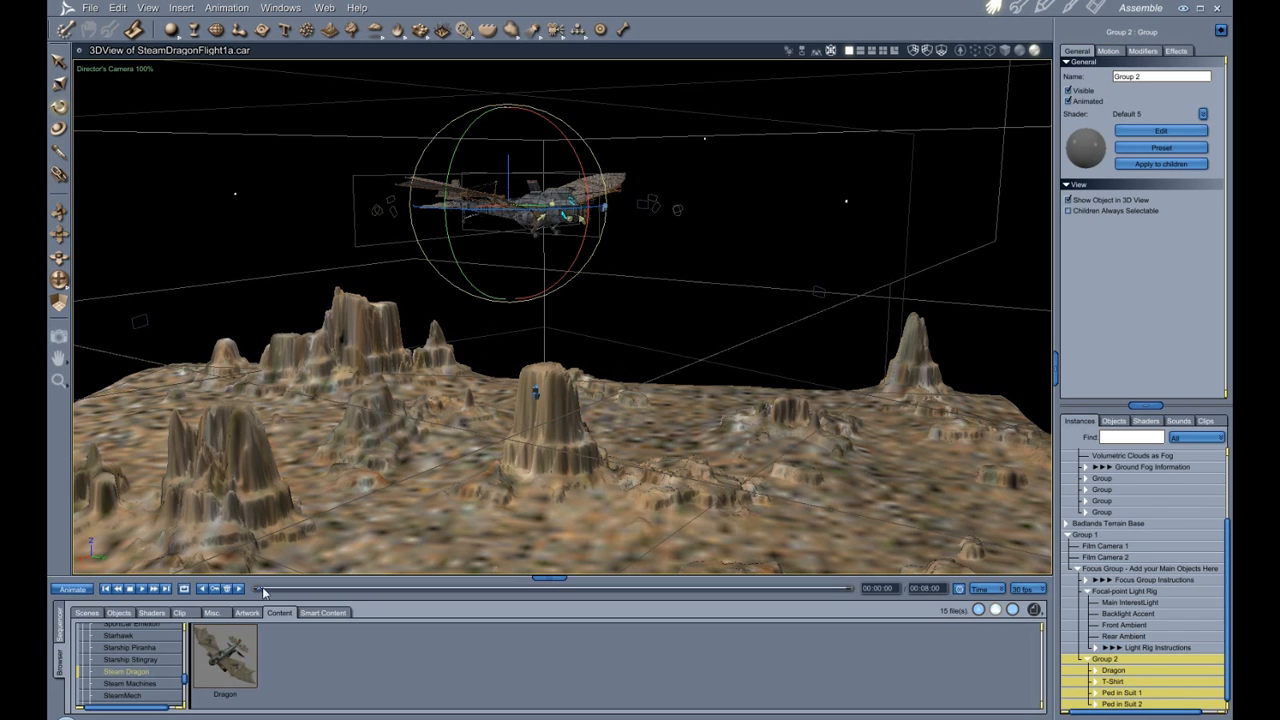
# Open the Sequencer and select Film Camera 2's first tween segment to inspect its tweener settings.
pyautogui.click(59, 626)
pyautogui.scroll(-5, 411, 658)
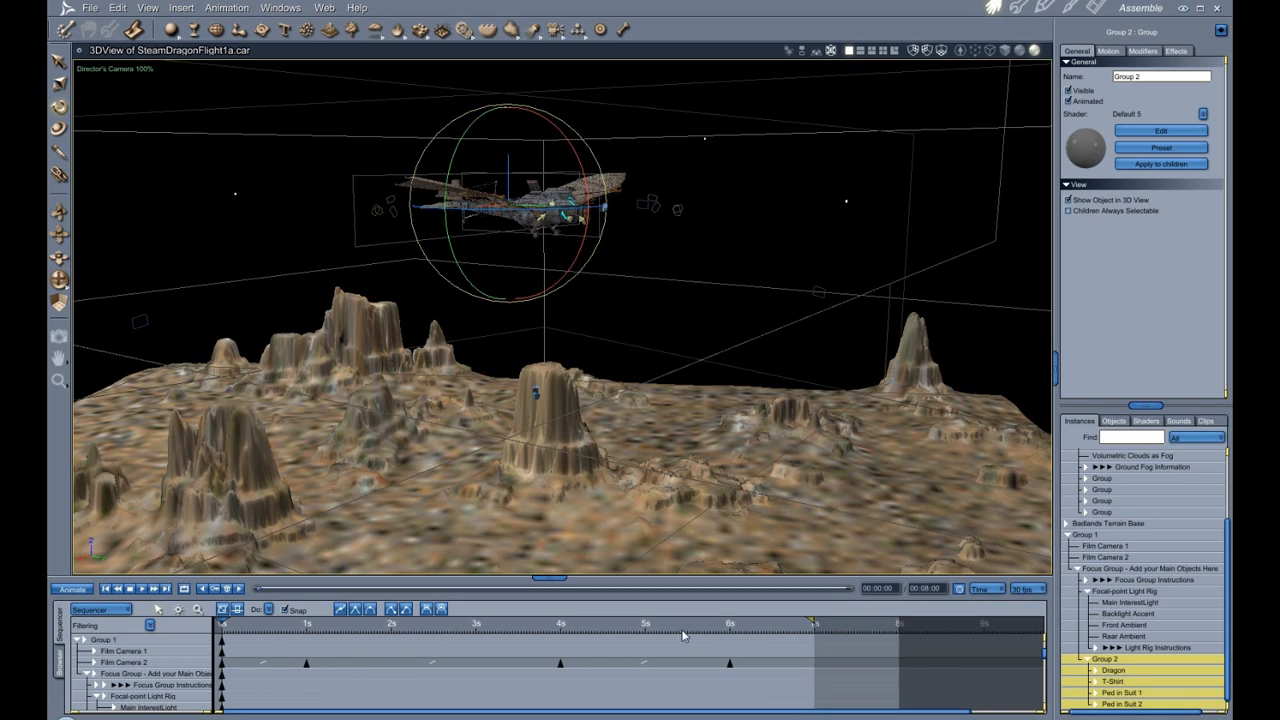
pyautogui.click(222, 672)
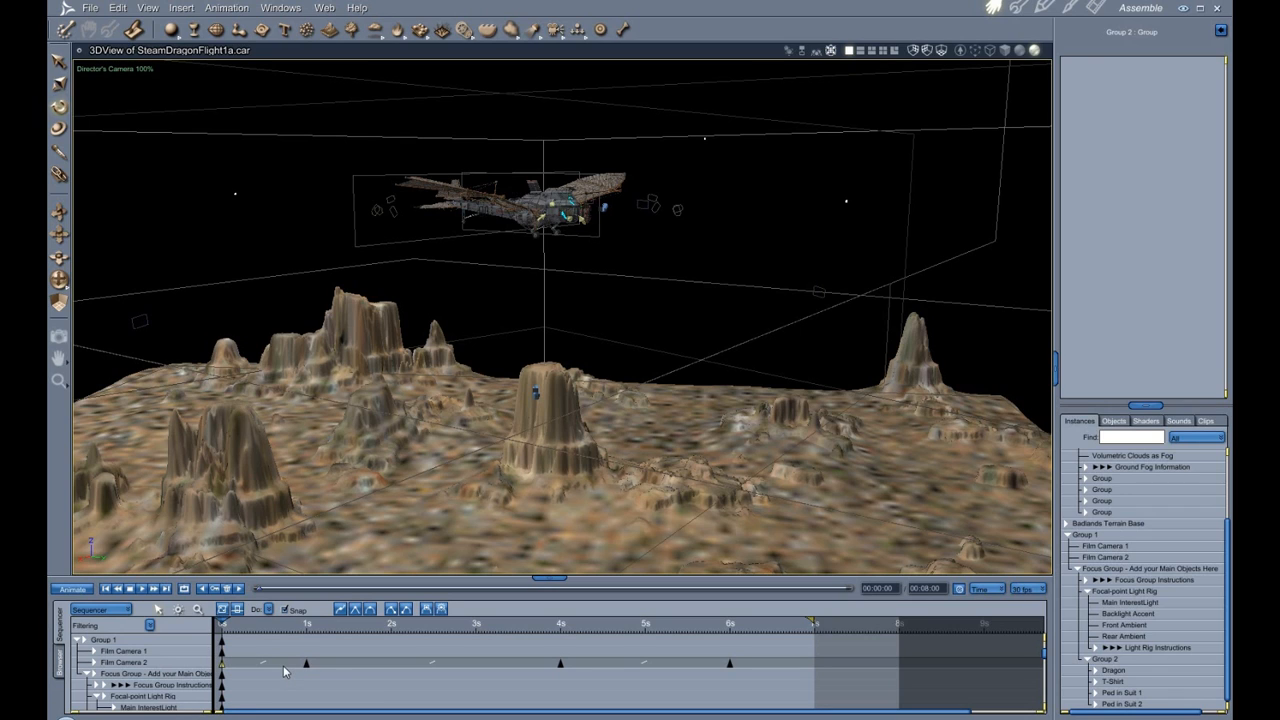
pyautogui.click(283, 665)
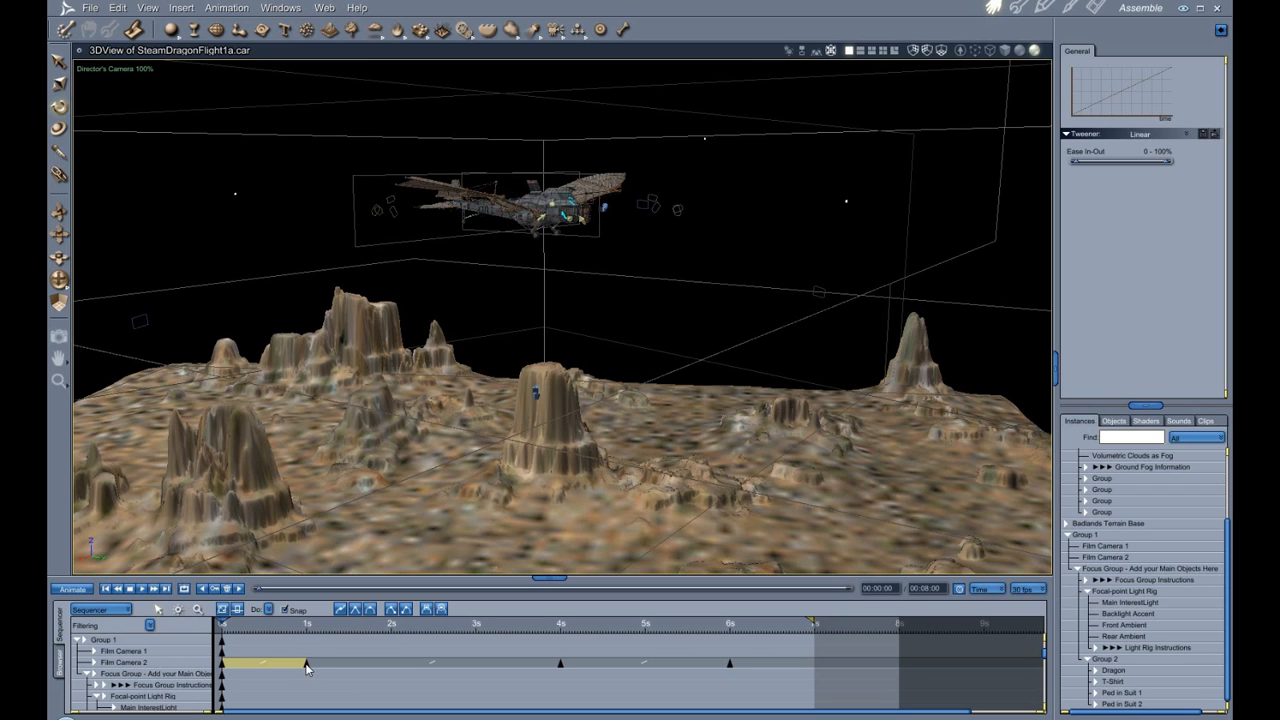
# Select Film Camera 2, then Group 2, and scroll the sequencer to Group 2's animation track.
pyautogui.click(125, 662)
pyautogui.scroll(-2, 306, 665)
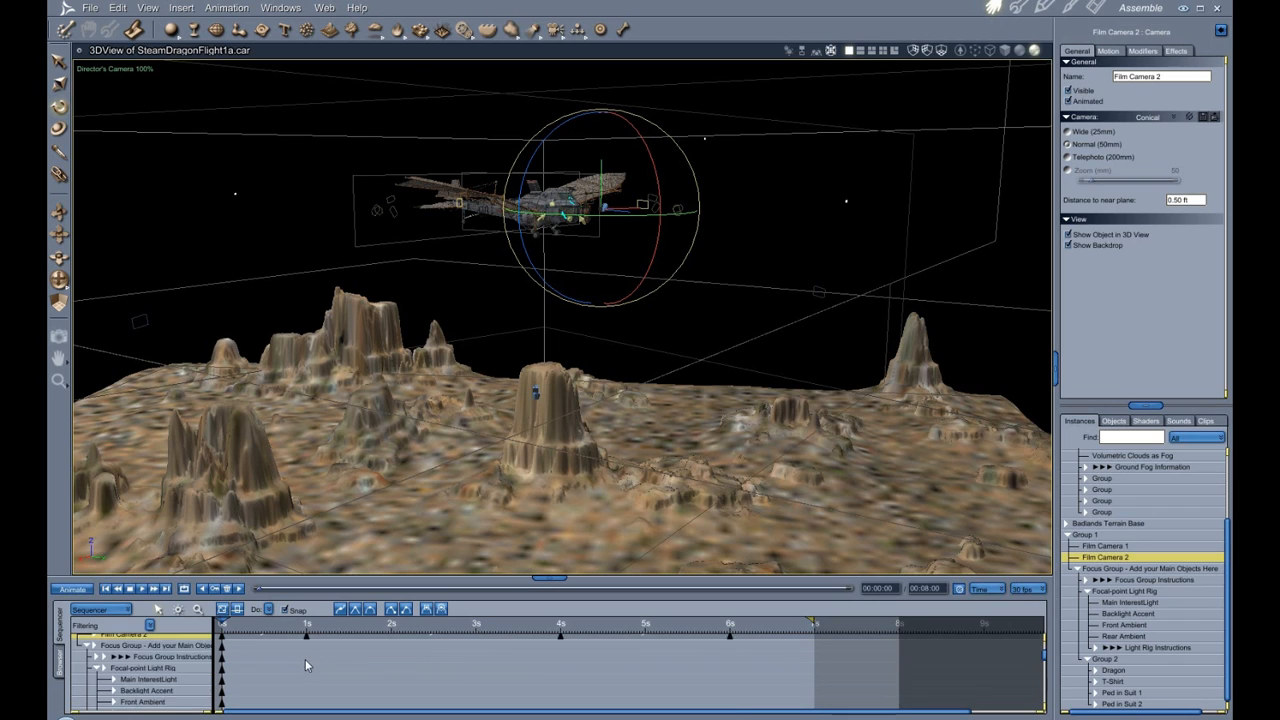
pyautogui.scroll(2, 306, 665)
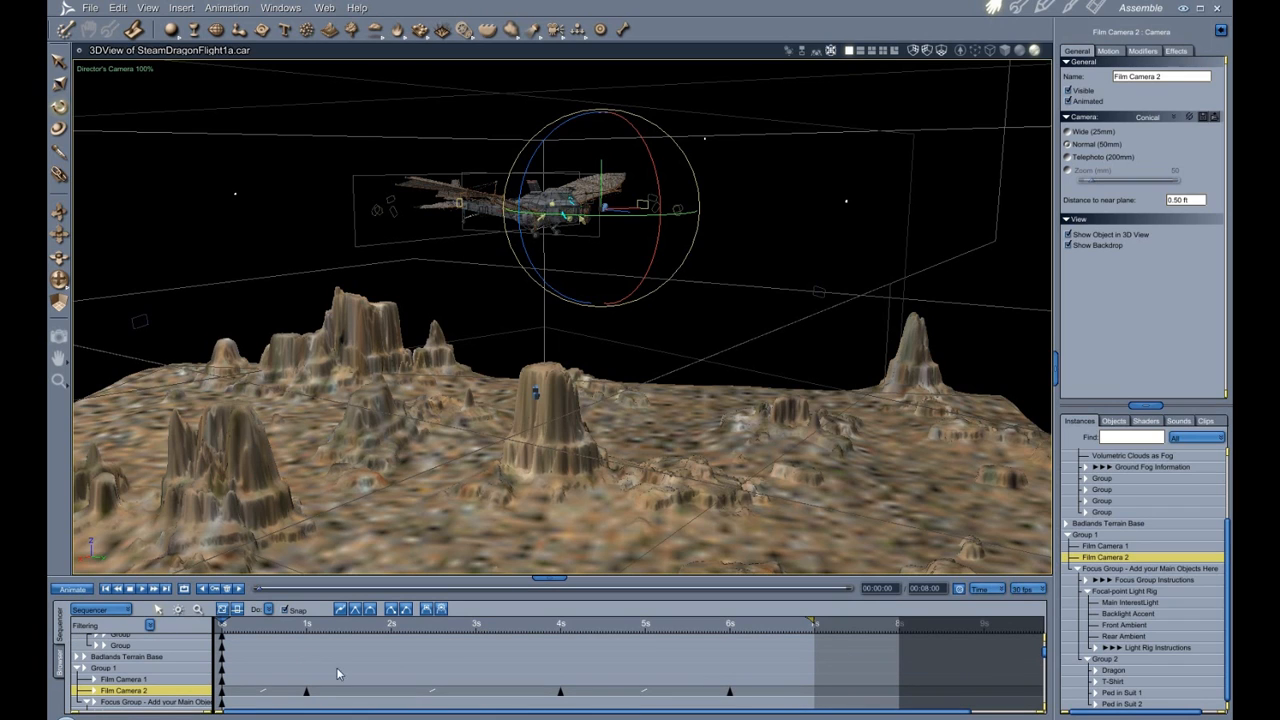
pyautogui.click(1105, 659)
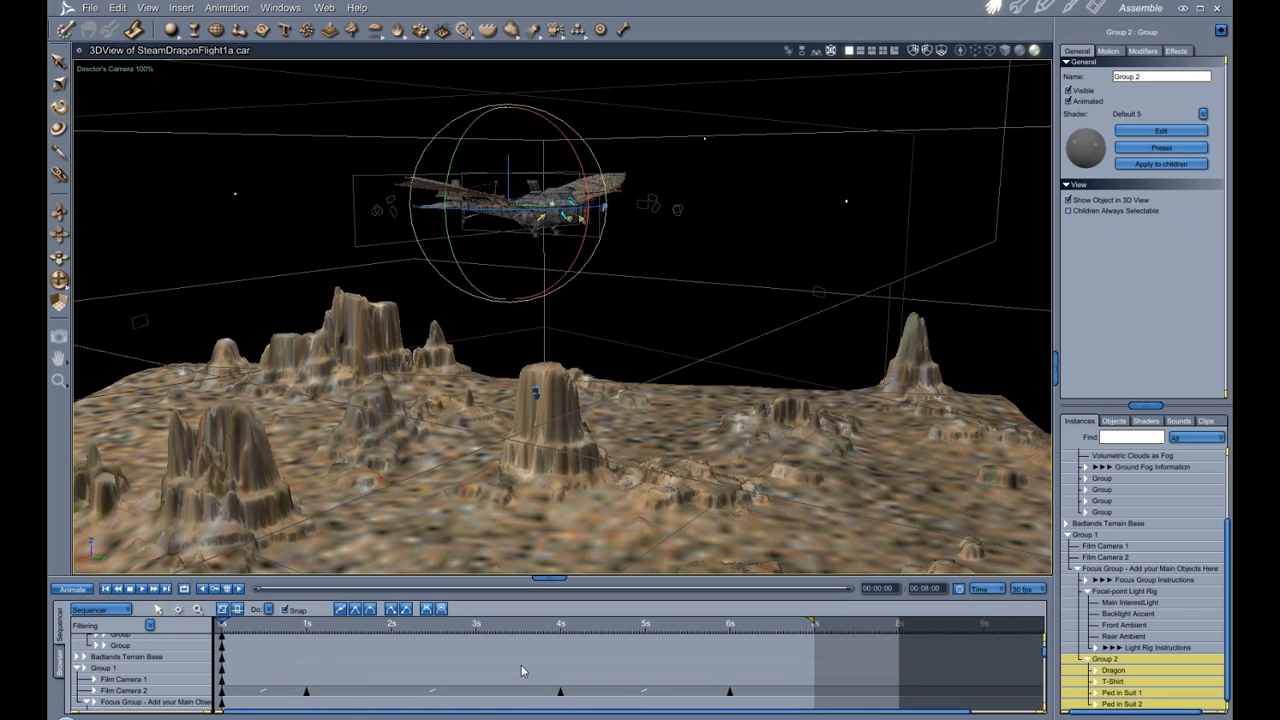
pyautogui.scroll(-4, 521, 665)
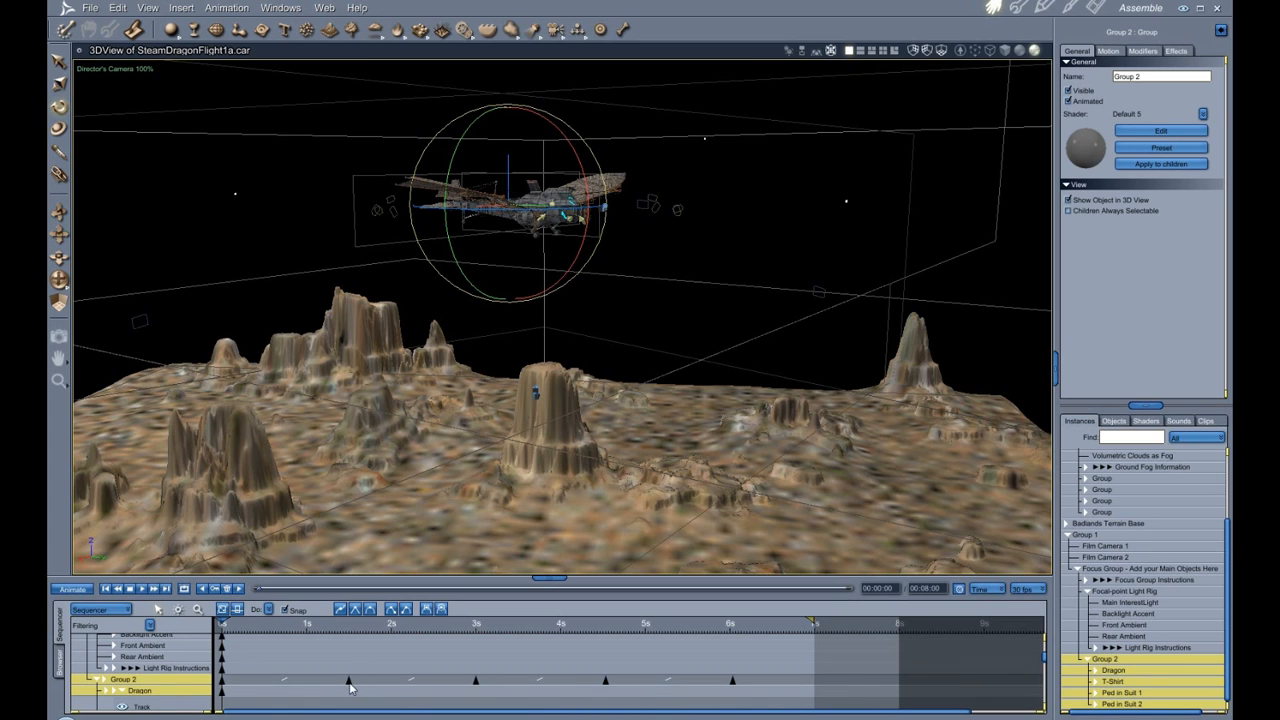
# Switch the view to Film Camera 1 and scrub the timeline to about 1.5 s, 3 s and 4.5 s.
pyautogui.click(350, 632)
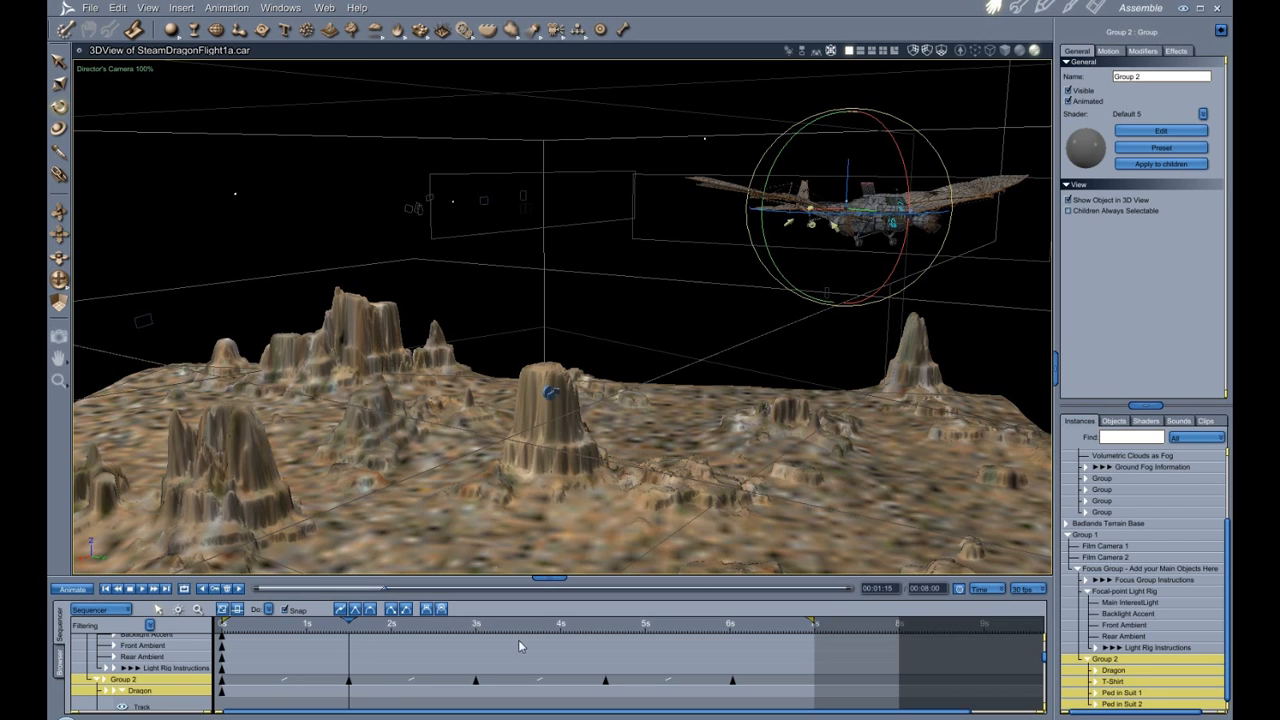
pyautogui.click(113, 70)
pyautogui.click(130, 113)
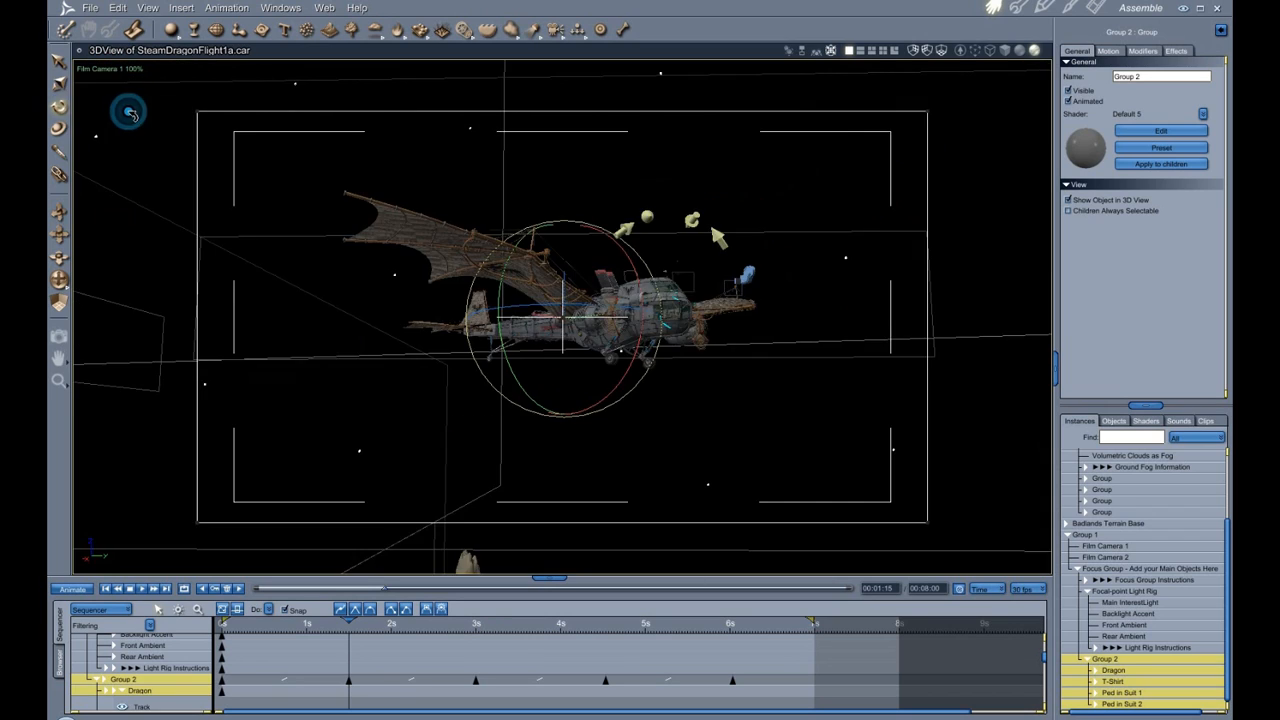
pyautogui.click(476, 632)
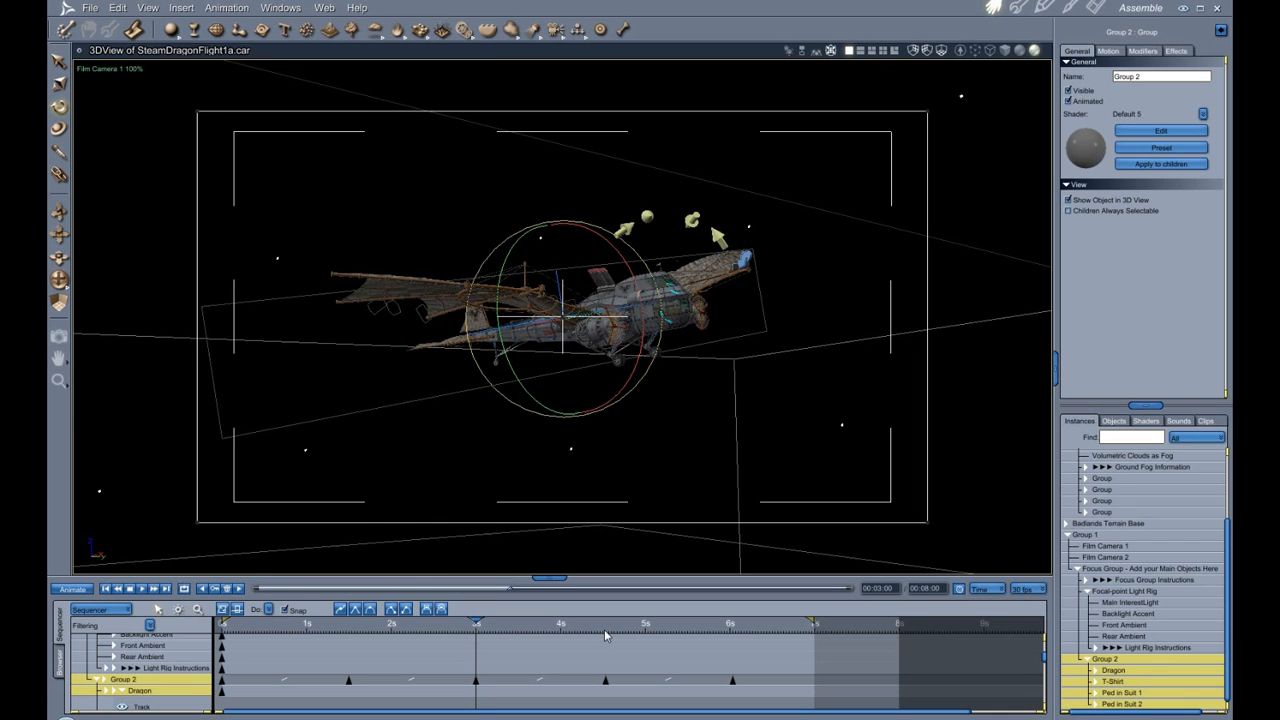
pyautogui.click(605, 632)
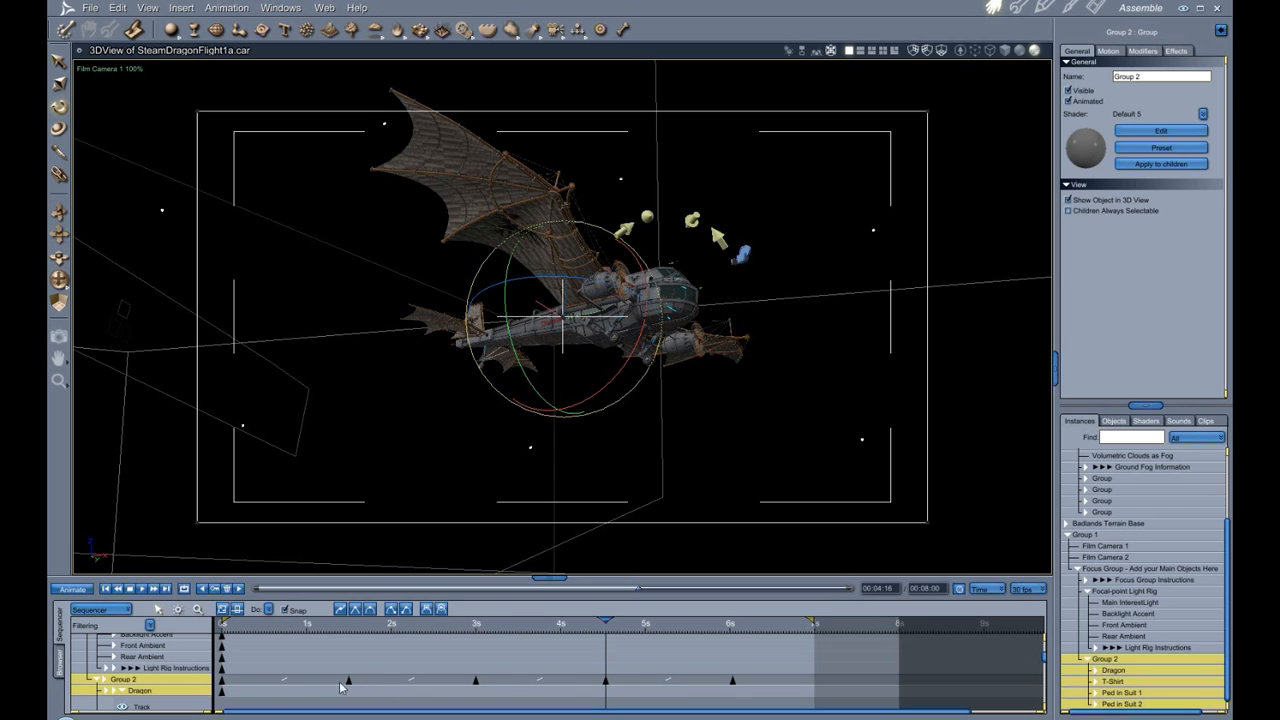
# Select Group 2's tween segments and reset the second segment's Ease In-Out to 0 - 100%.
pyautogui.click(310, 684)
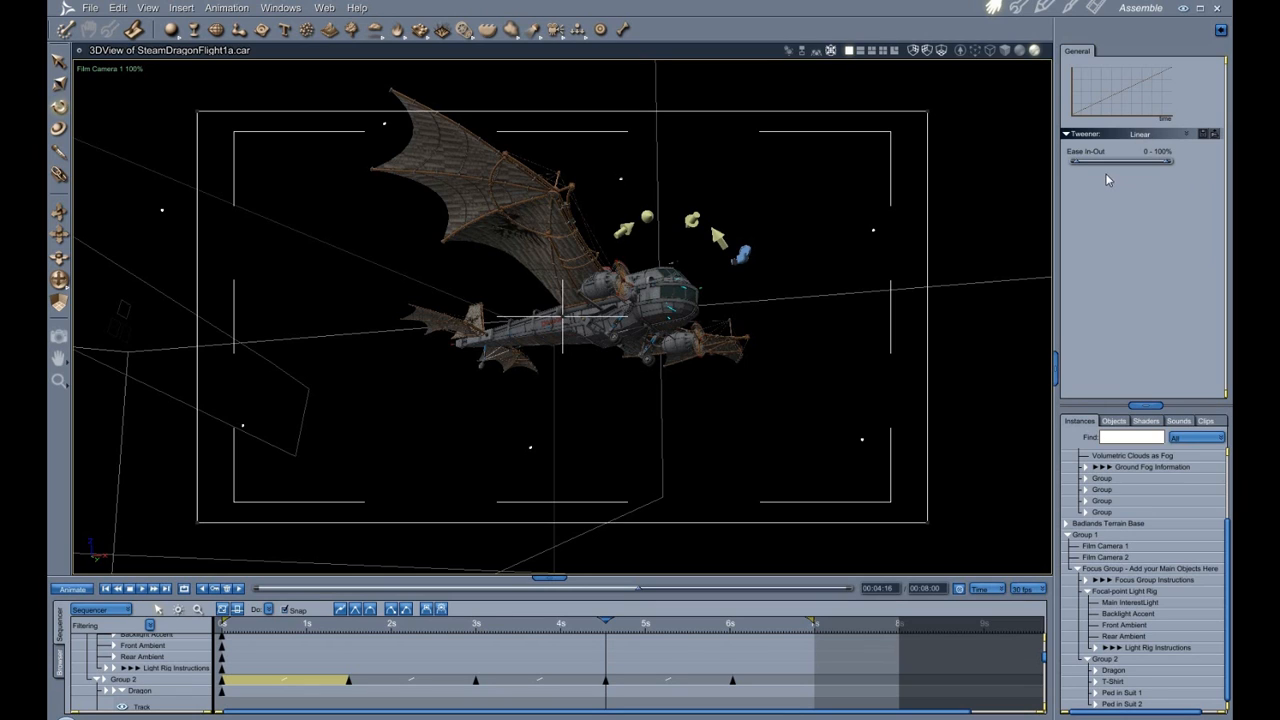
pyautogui.click(411, 681)
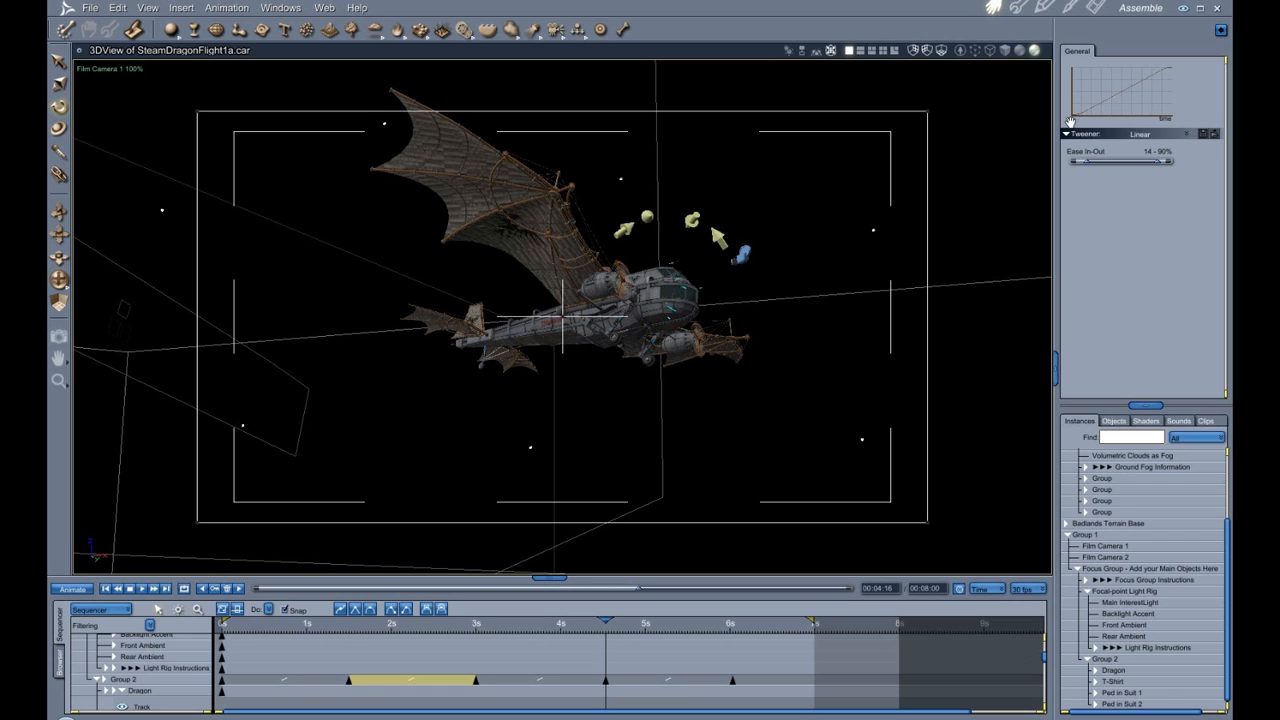
pyautogui.moveTo(1087, 165)
pyautogui.mouseDown()
pyautogui.moveTo(1072, 165)
pyautogui.moveTo(1153, 161)
pyautogui.moveTo(1076, 170)
pyautogui.mouseUp()
# Step the time marker back and forth between Group 2's keyframes to compare the dragon's poses.
pyautogui.click(349, 628)
pyautogui.click(349, 630)
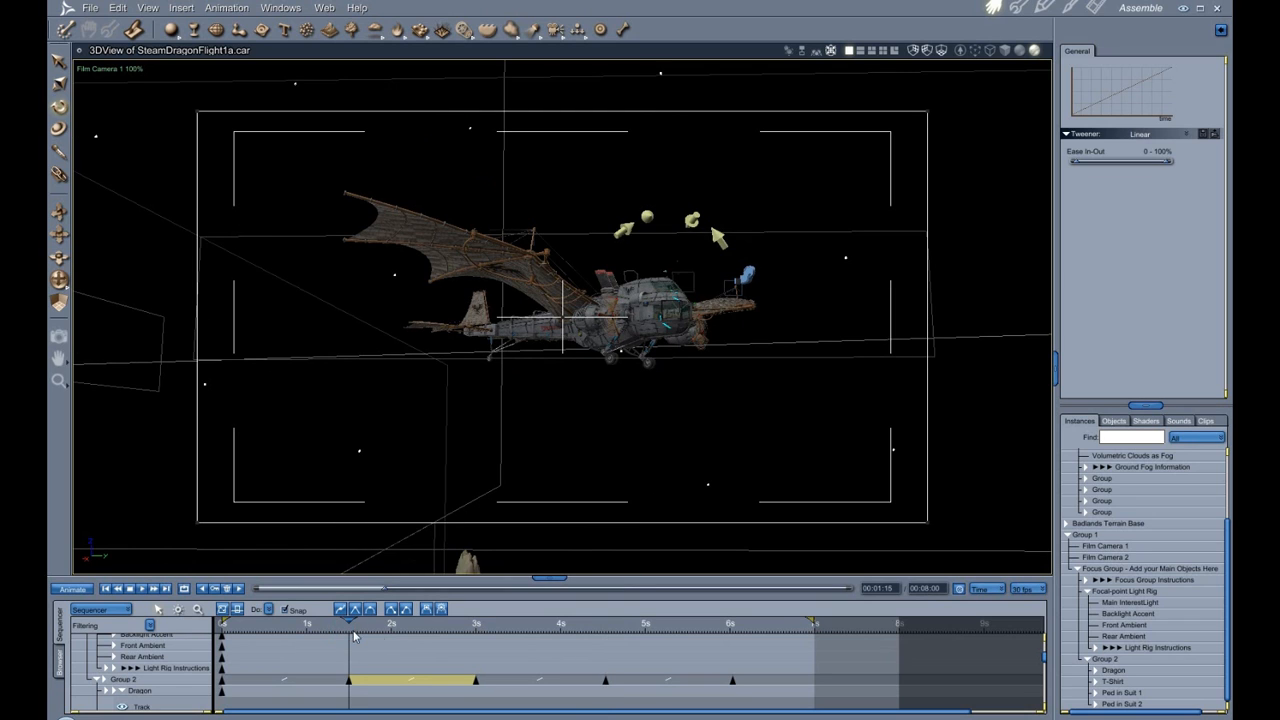
pyautogui.click(477, 630)
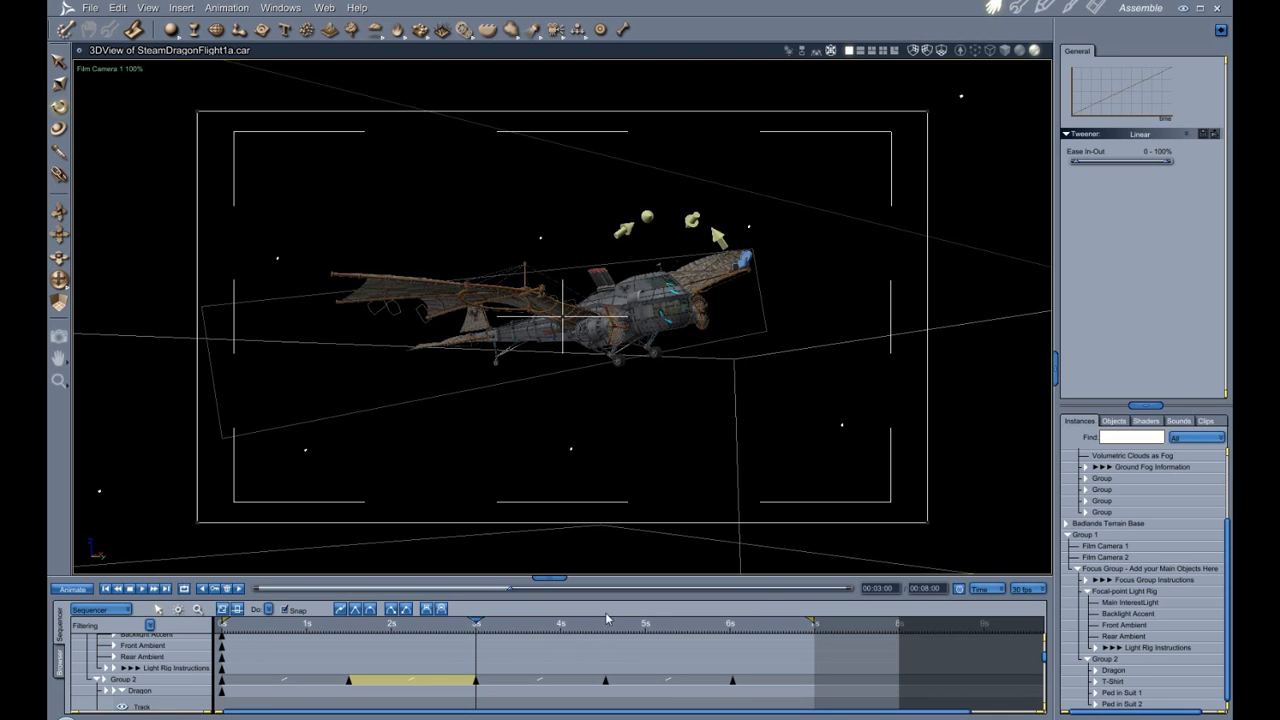
pyautogui.click(606, 630)
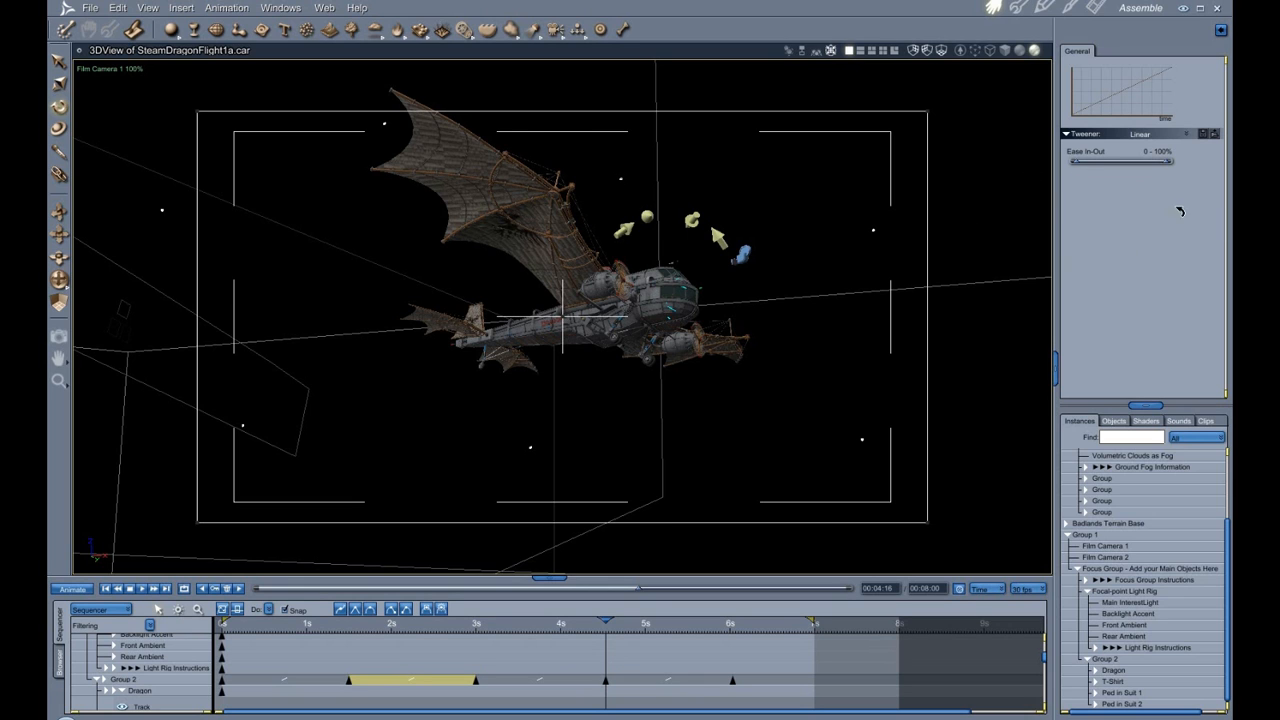
pyautogui.hotkey('shift', 'Tab')
pyautogui.hotkey('shift', 'Tab')
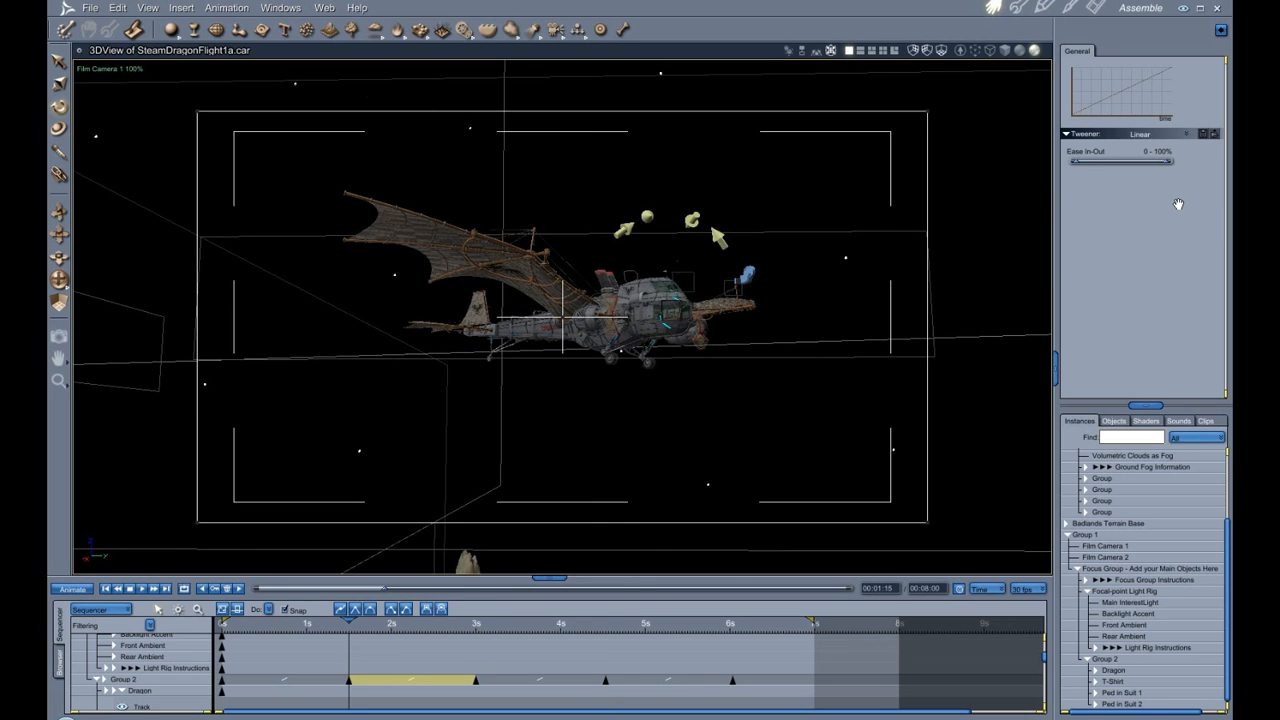
pyautogui.press('Tab')
pyautogui.press('Tab')
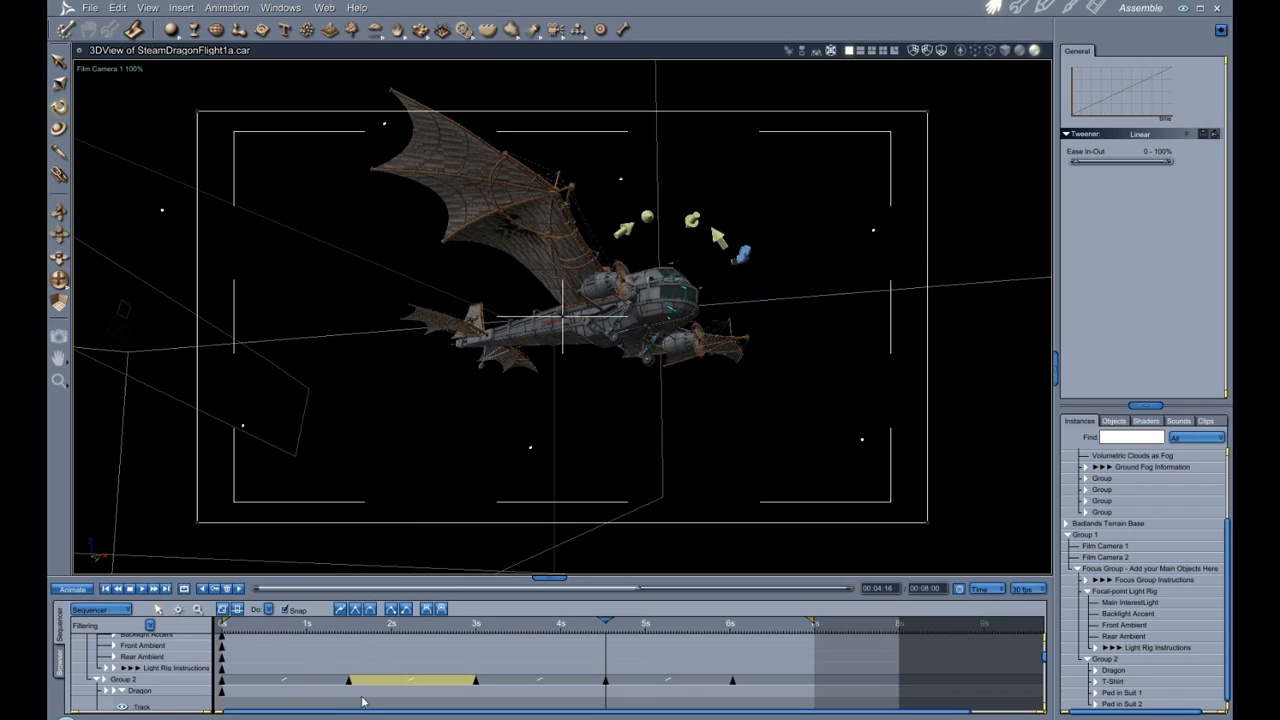
# Select Group 2's second and third tween segments in turn to compare their ease settings.
pyautogui.click(517, 678)
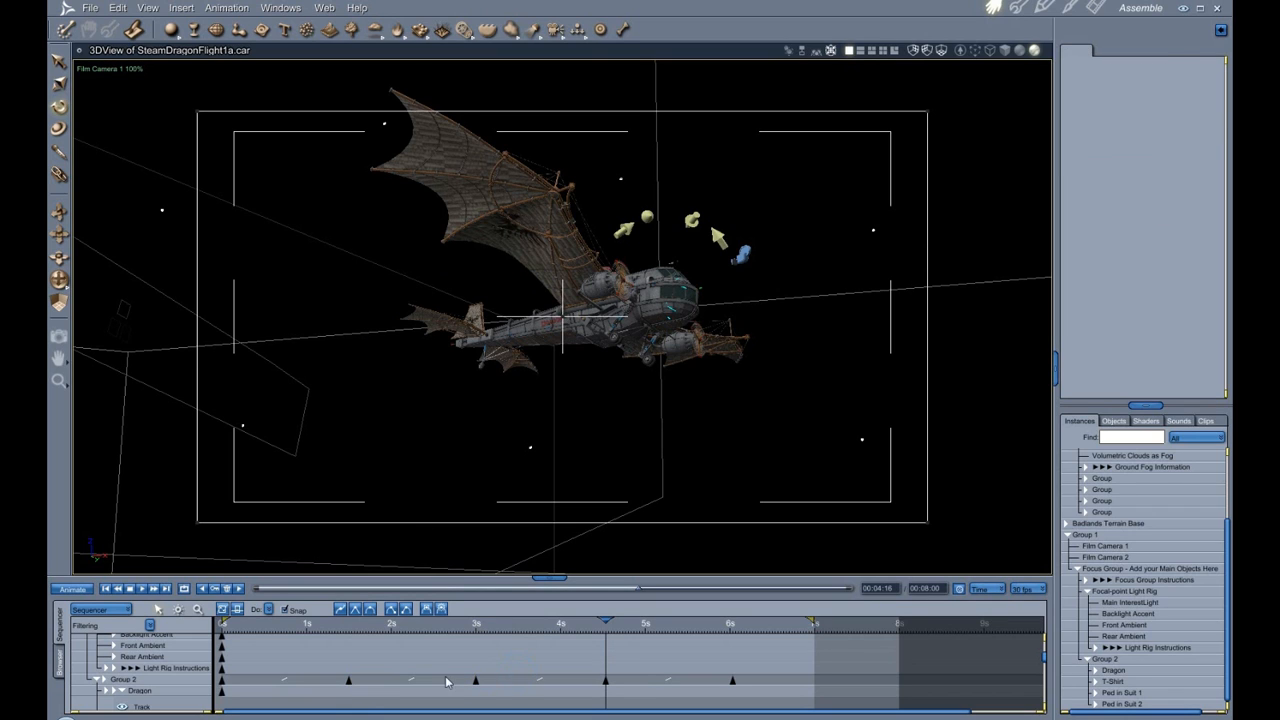
pyautogui.click(435, 681)
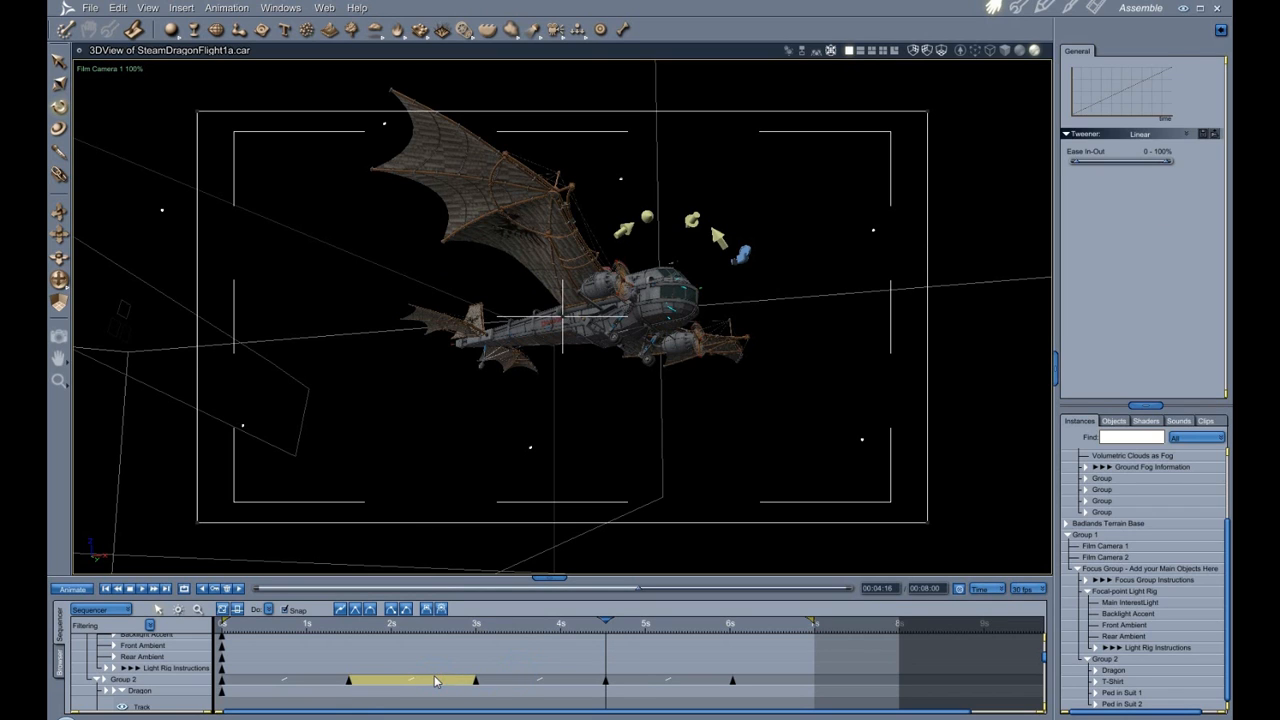
pyautogui.click(508, 683)
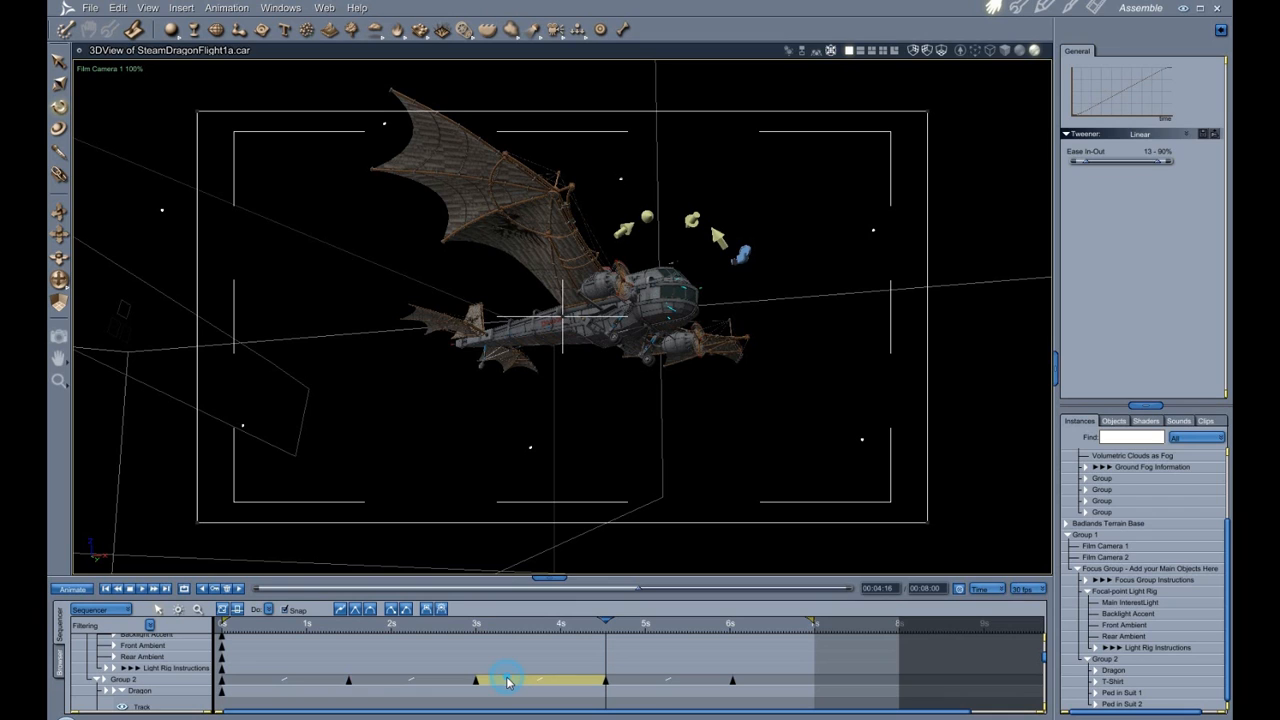
pyautogui.click(424, 682)
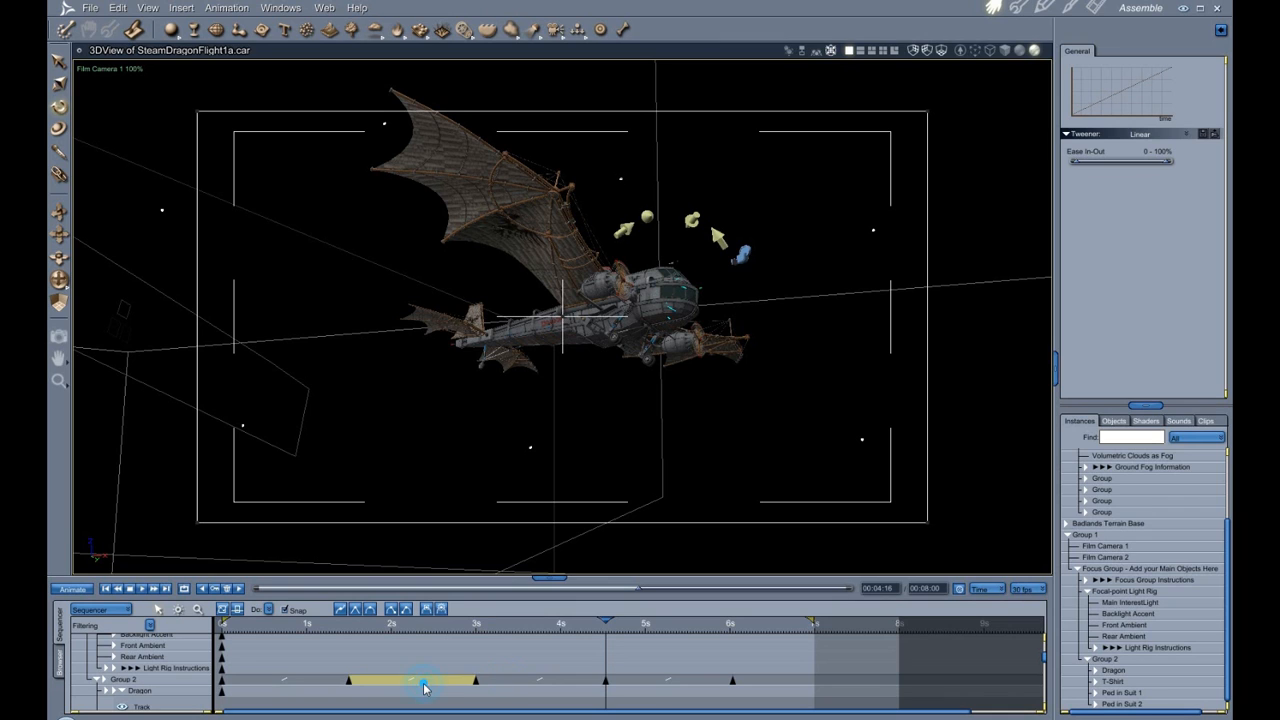
# Undo the Change Tweener edits.
pyautogui.click(118, 8)
pyautogui.click(136, 24)
pyautogui.click(118, 8)
pyautogui.click(130, 22)
pyautogui.click(118, 8)
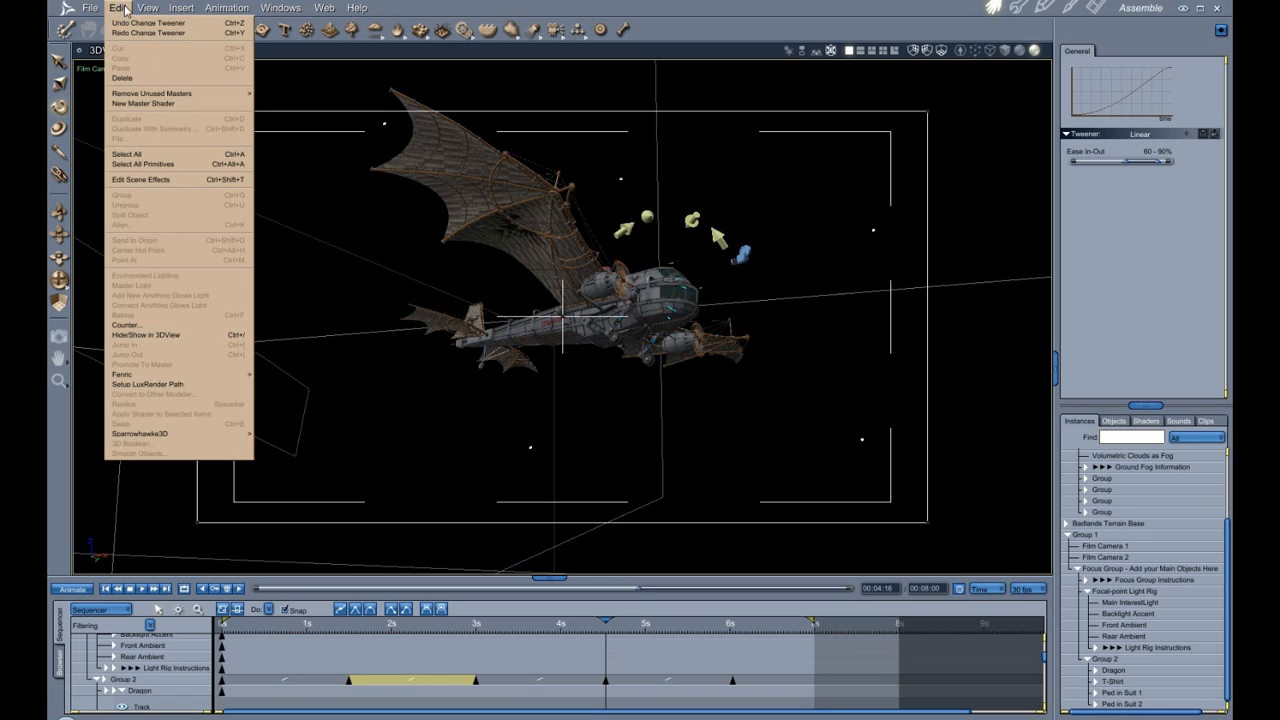
pyautogui.click(130, 22)
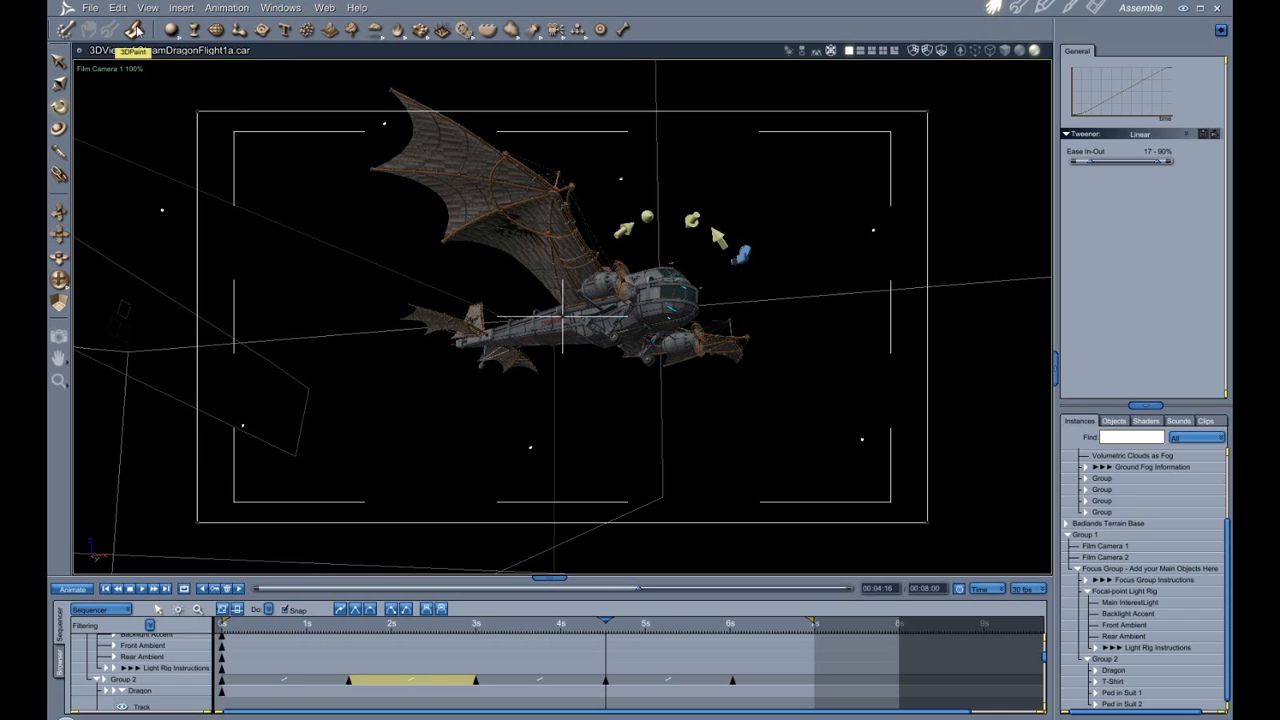
pyautogui.click(118, 8)
pyautogui.click(130, 22)
# Select Group 2's later and earlier tween segments in turn to review their Ease In-Out ranges.
pyautogui.click(668, 682)
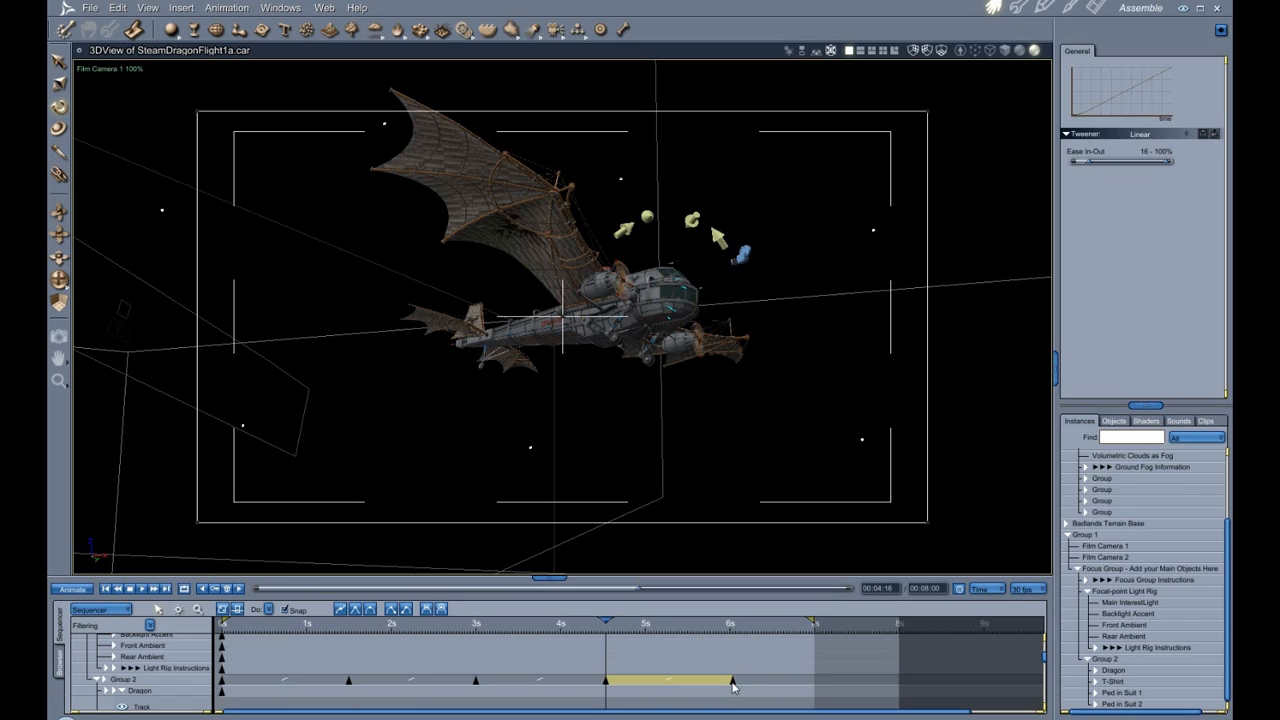
pyautogui.click(539, 682)
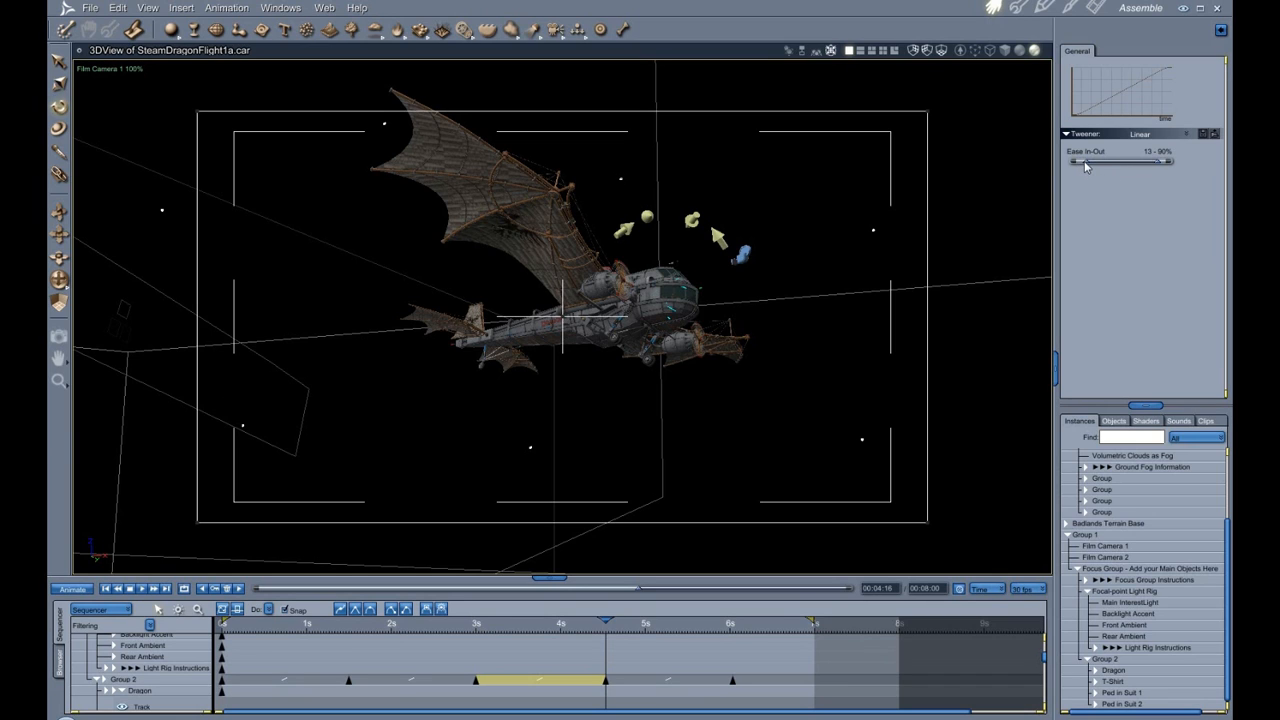
pyautogui.click(664, 684)
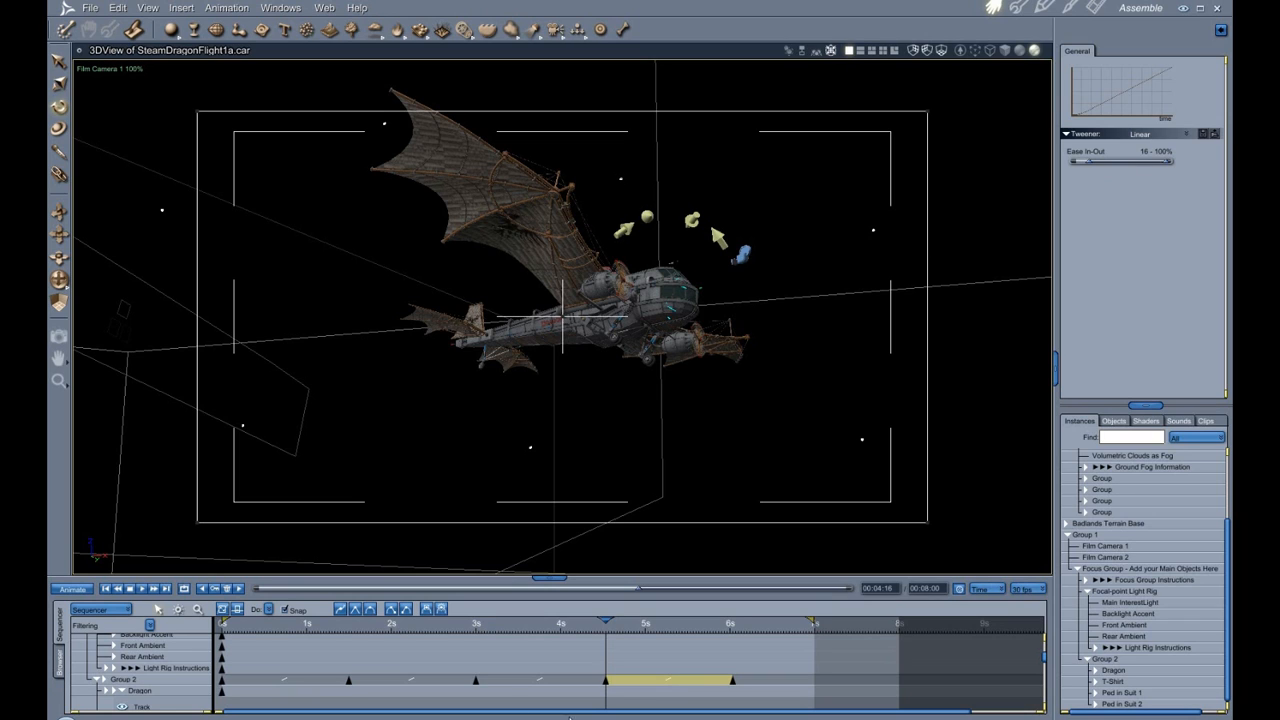
pyautogui.click(410, 681)
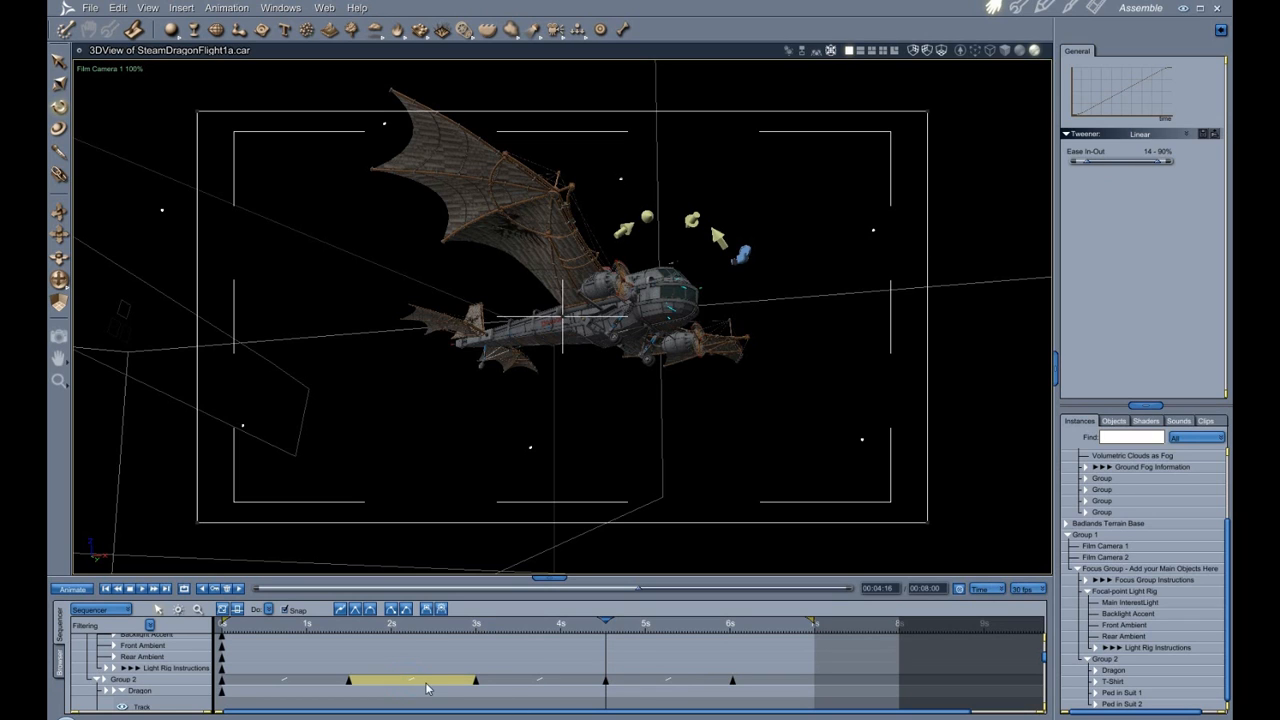
# Select Film Camera 2's track and inspect the ease settings of its tween segments between keyframes.
pyautogui.scroll(4, 426, 688)
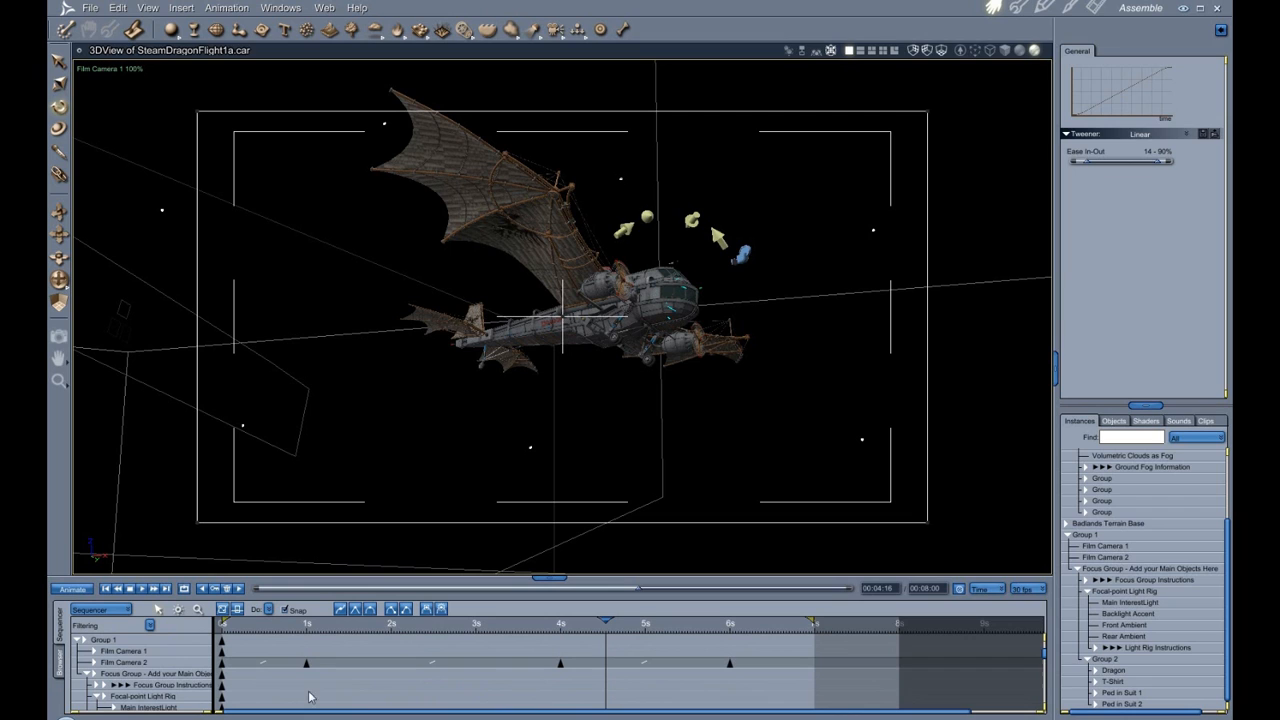
pyautogui.click(186, 663)
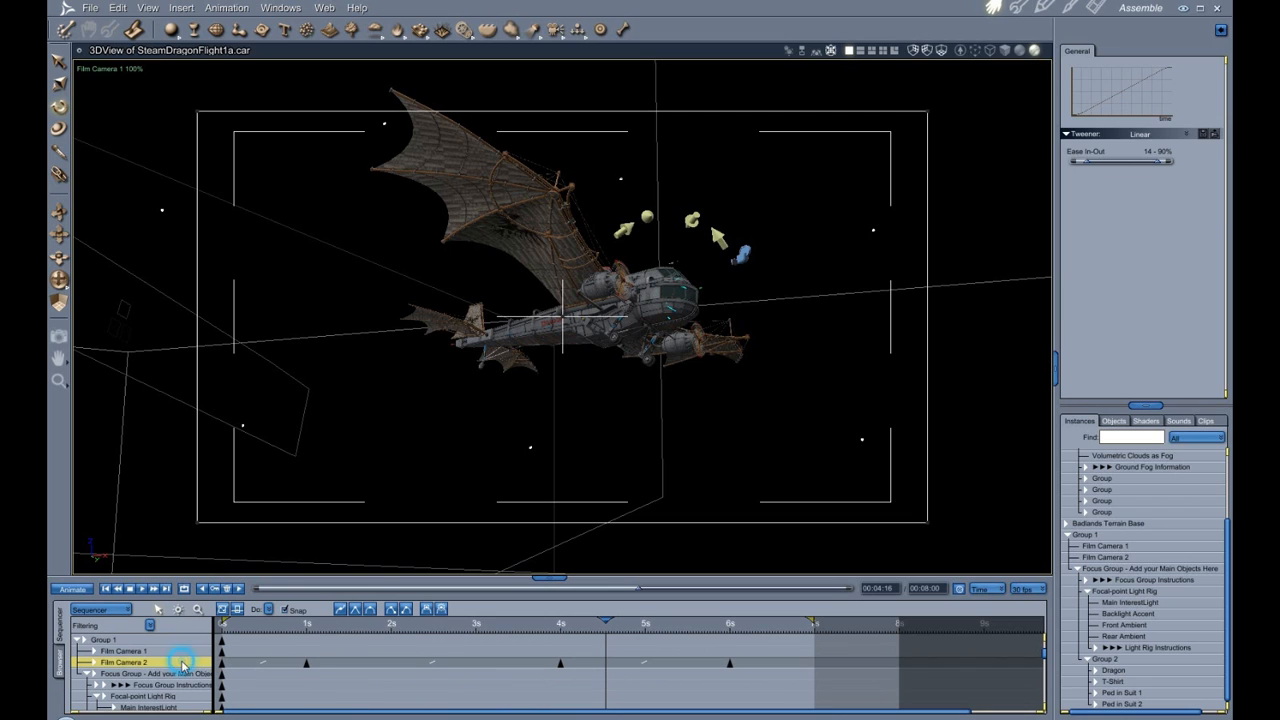
pyautogui.click(659, 665)
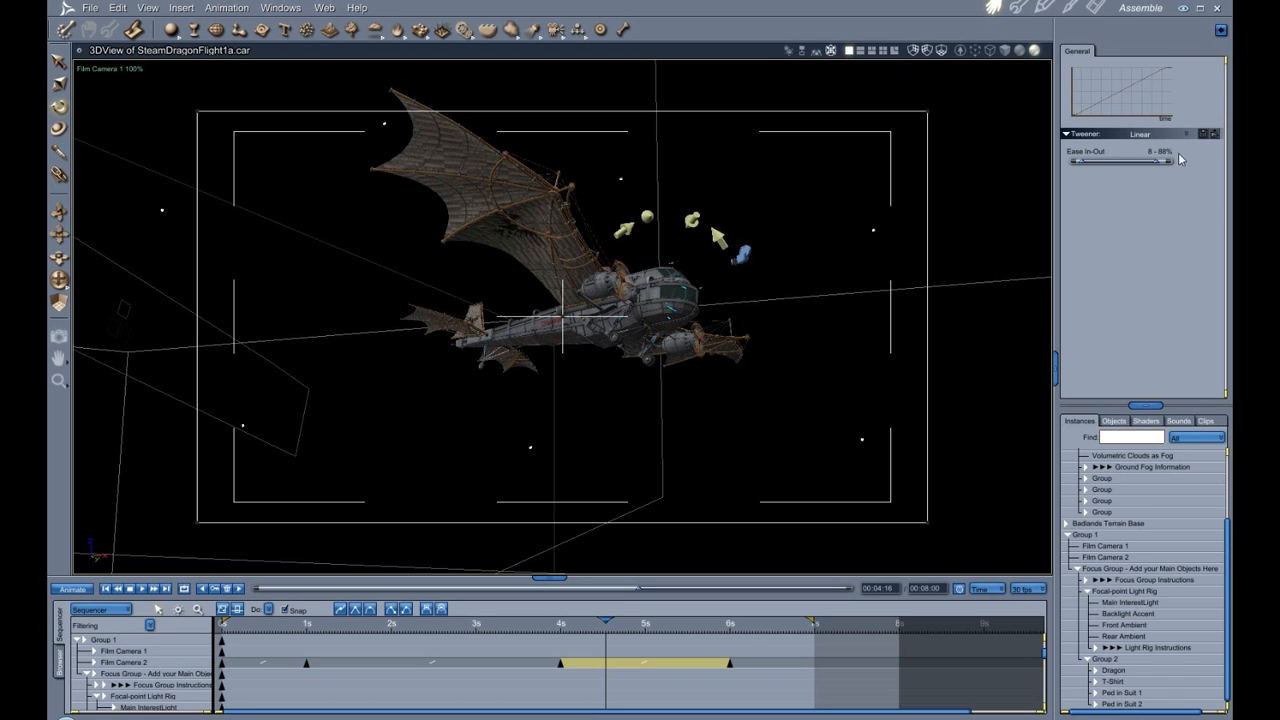
pyautogui.click(517, 664)
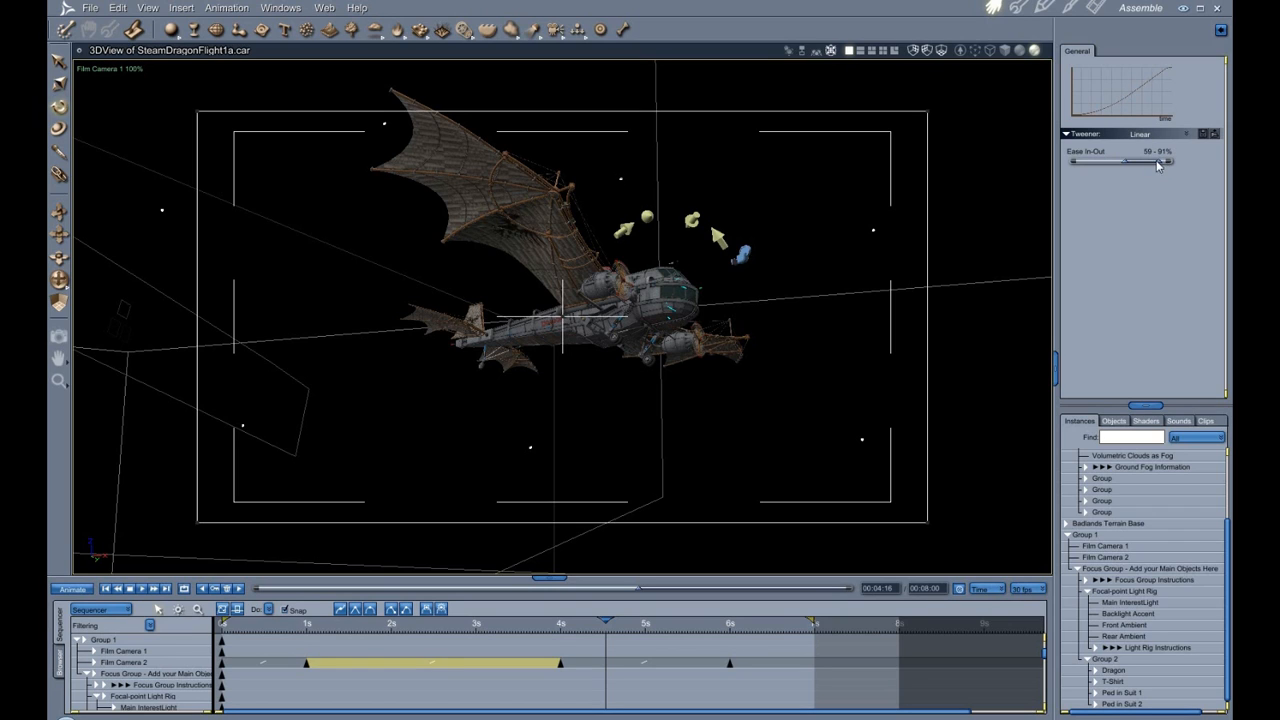
# Move to 1 s, switch the view to Film Camera 2, and move to 4 s to preview the shot.
pyautogui.click(308, 625)
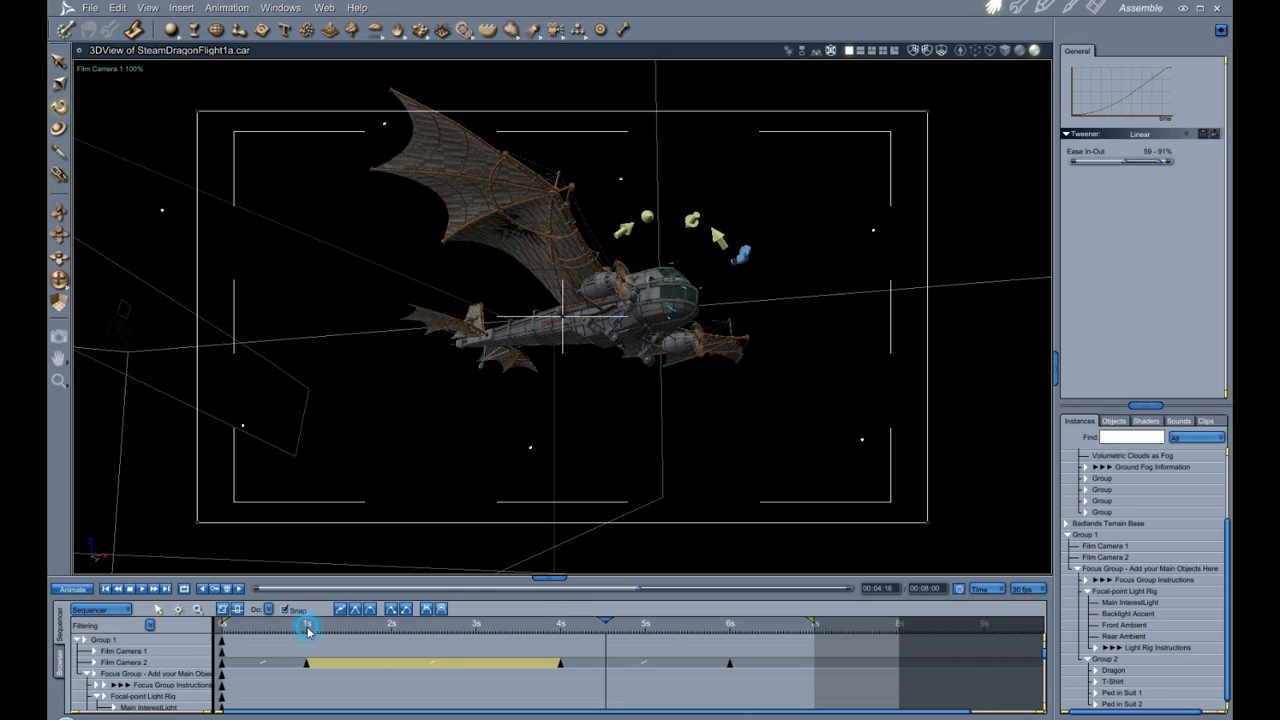
pyautogui.click(113, 70)
pyautogui.click(124, 117)
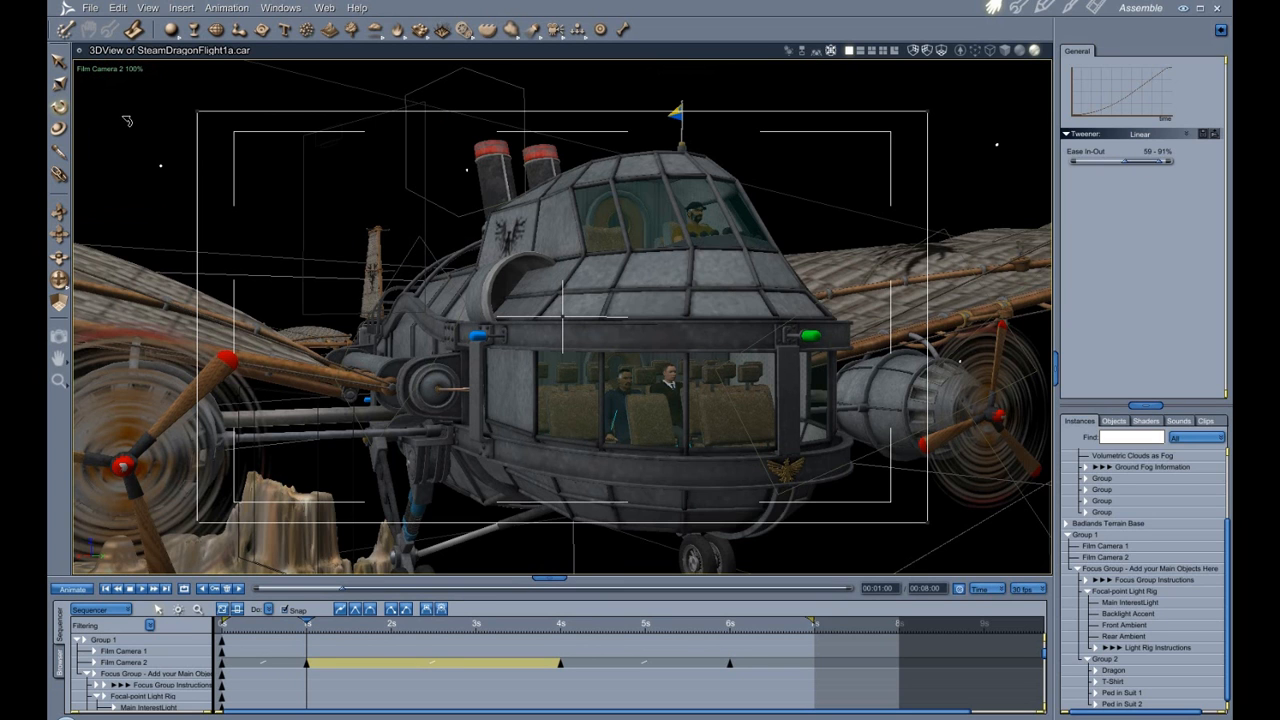
pyautogui.click(560, 632)
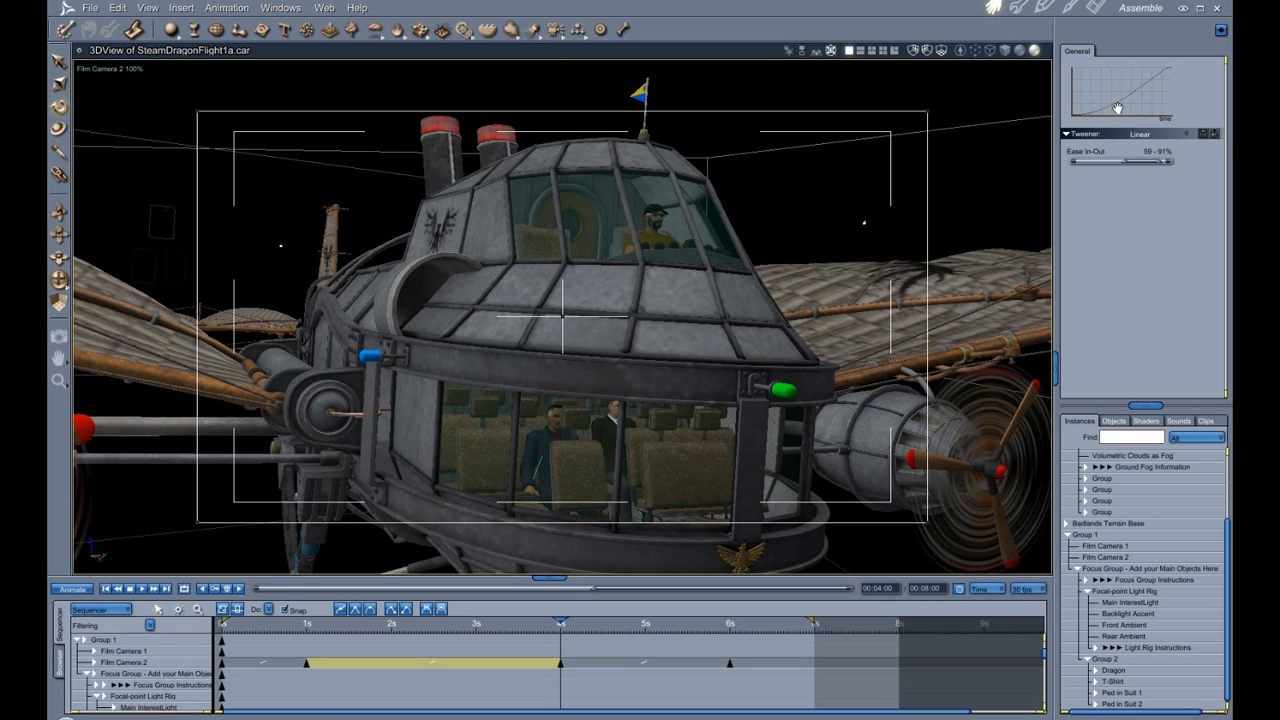
# Move the time to 1 s and play the animation preview through Film Camera 2.
pyautogui.click(309, 628)
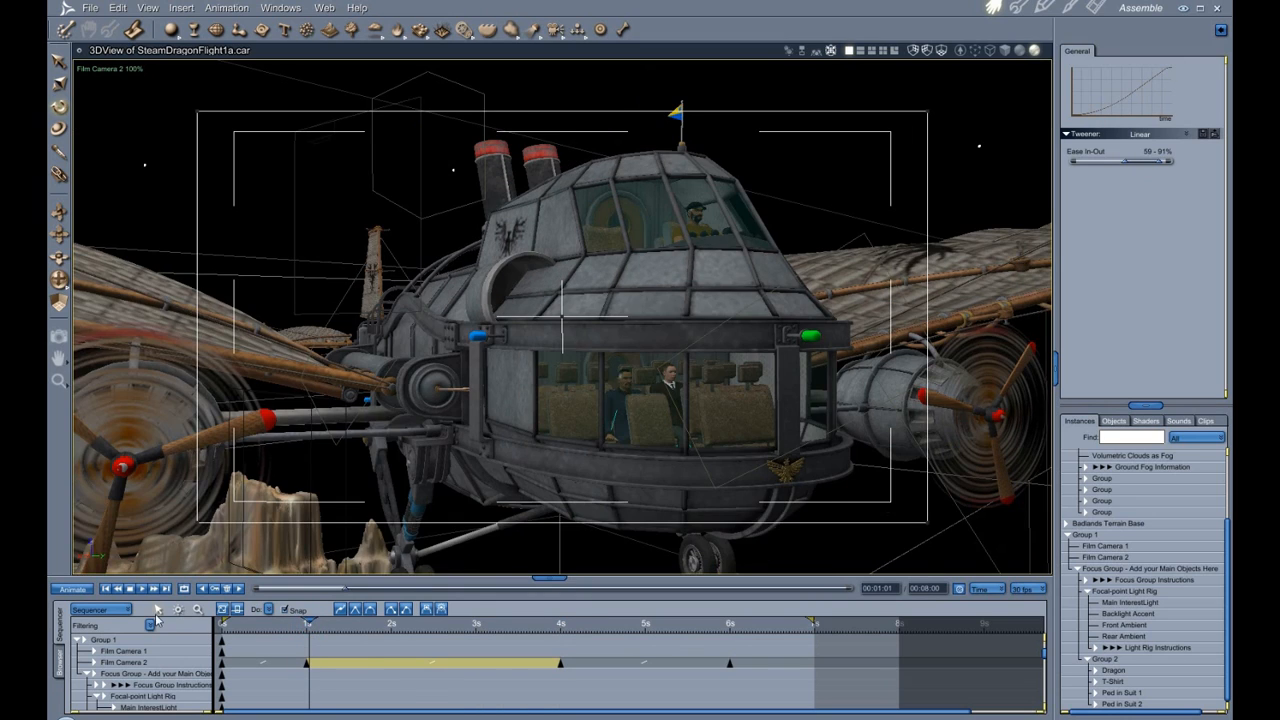
pyautogui.click(148, 593)
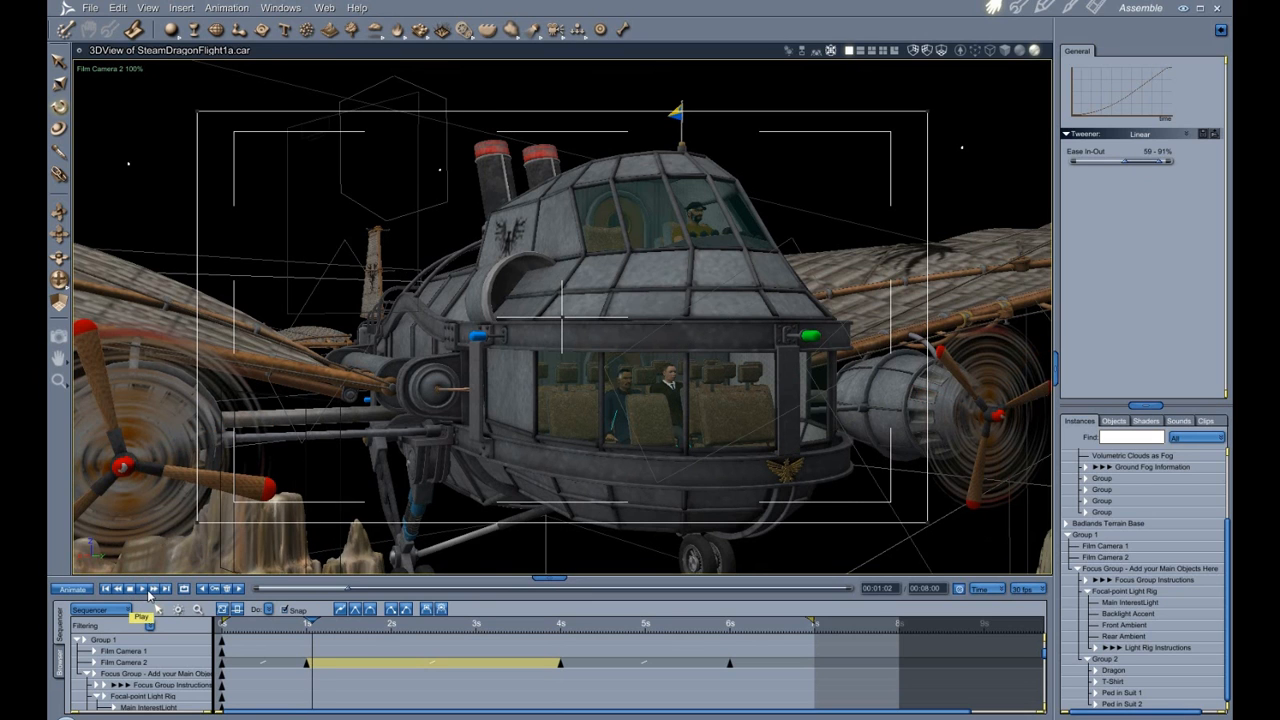
pyautogui.click(150, 594)
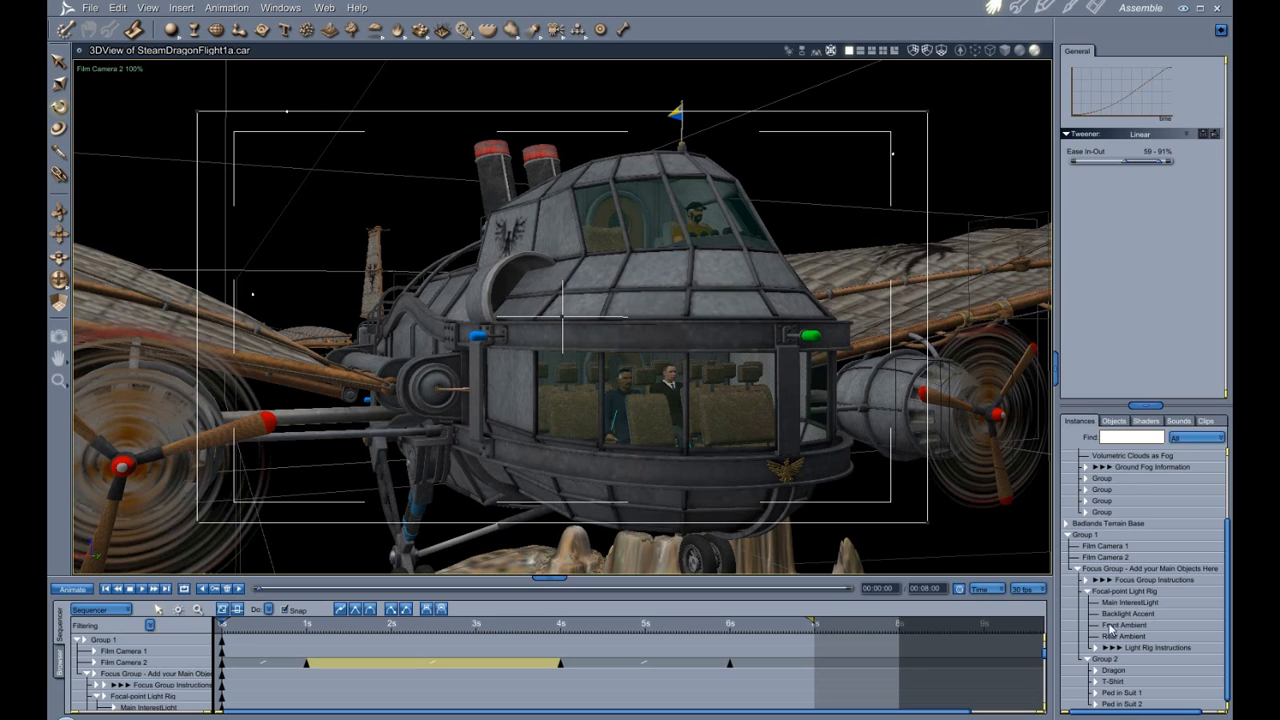
# Switch to the rendered SteamDragonFlight1af1.avi in the media player and show it full screen.
pyautogui.scroll(2, 1138, 648)
pyautogui.scroll(-2, 1138, 648)
pyautogui.moveTo(634, 717)
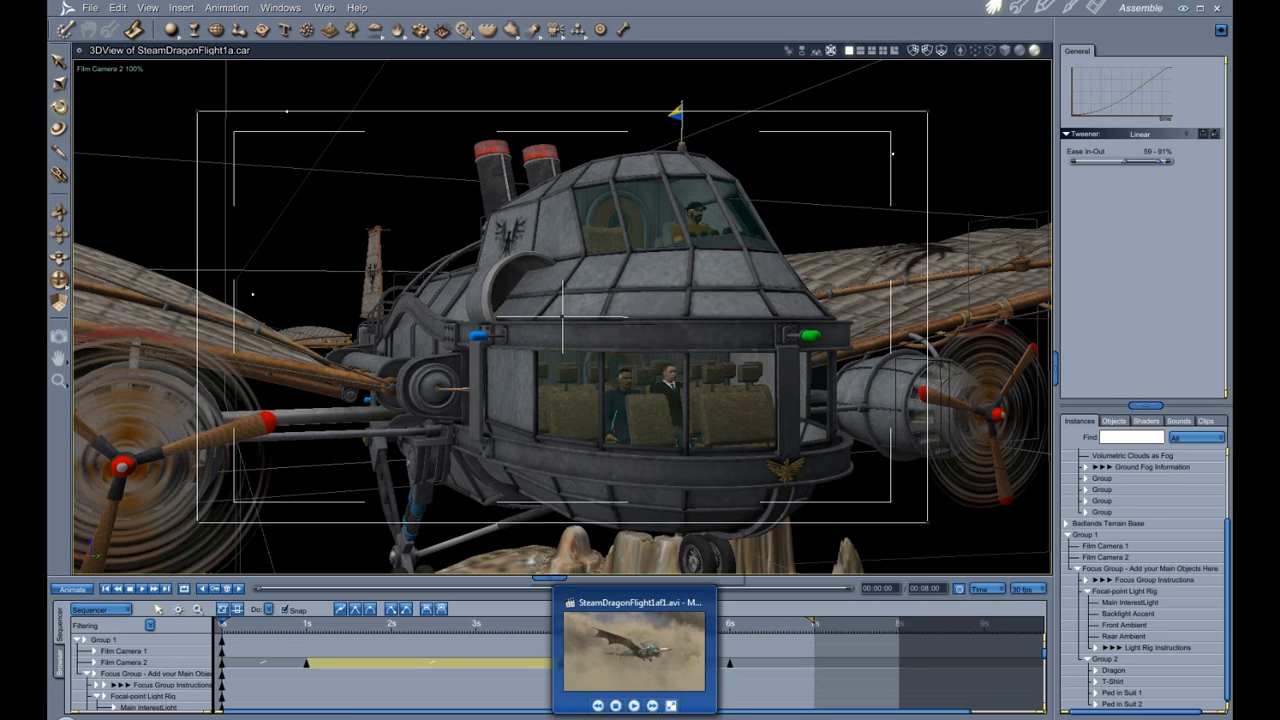
pyautogui.click(634, 658)
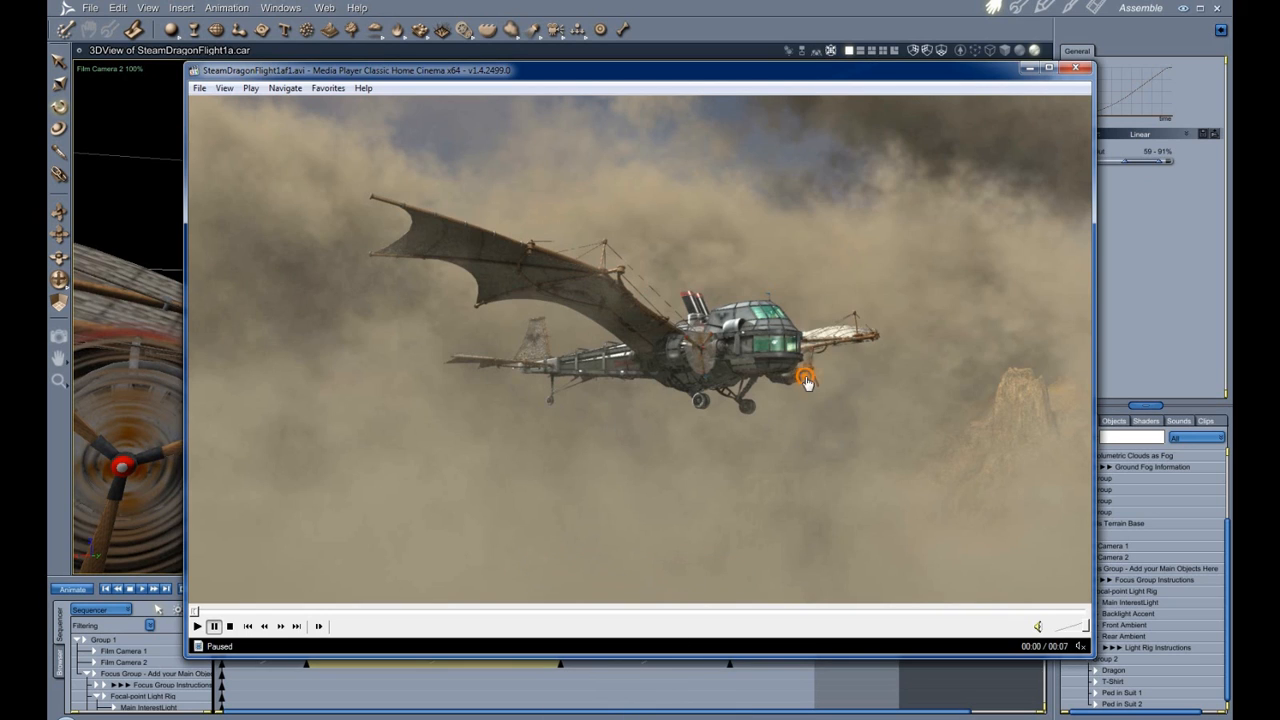
pyautogui.rightClick(806, 382)
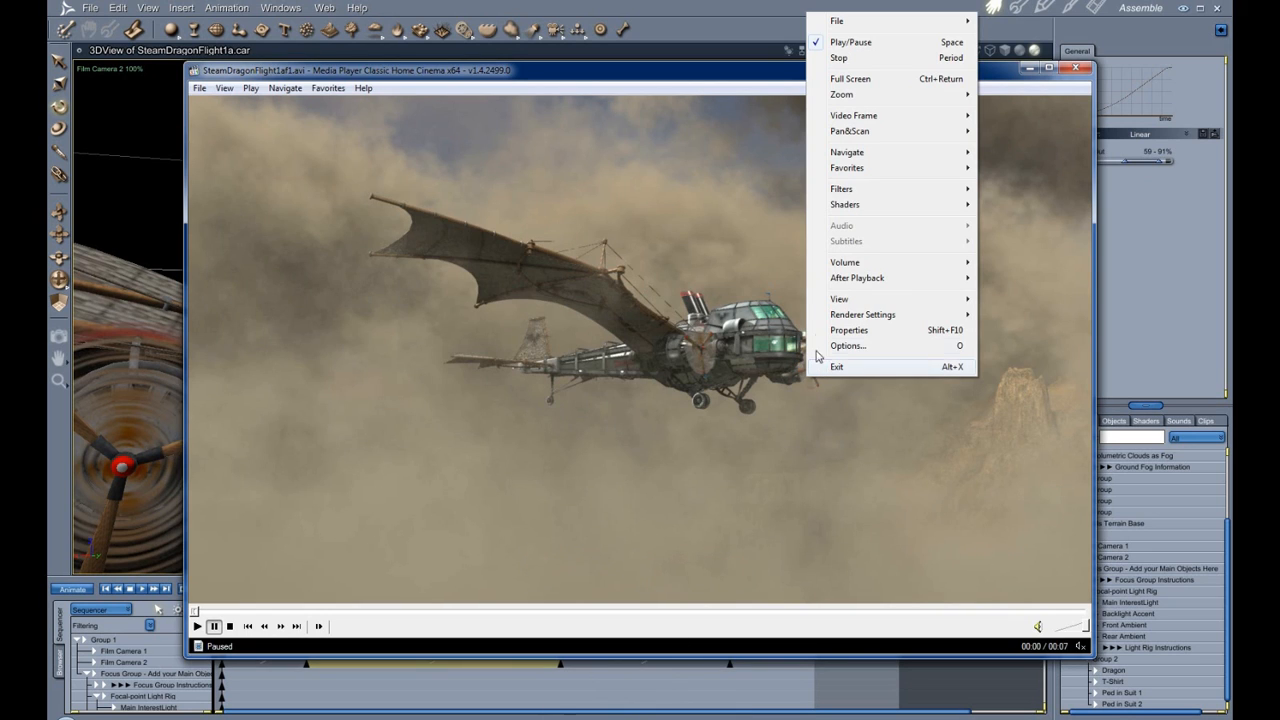
pyautogui.click(855, 78)
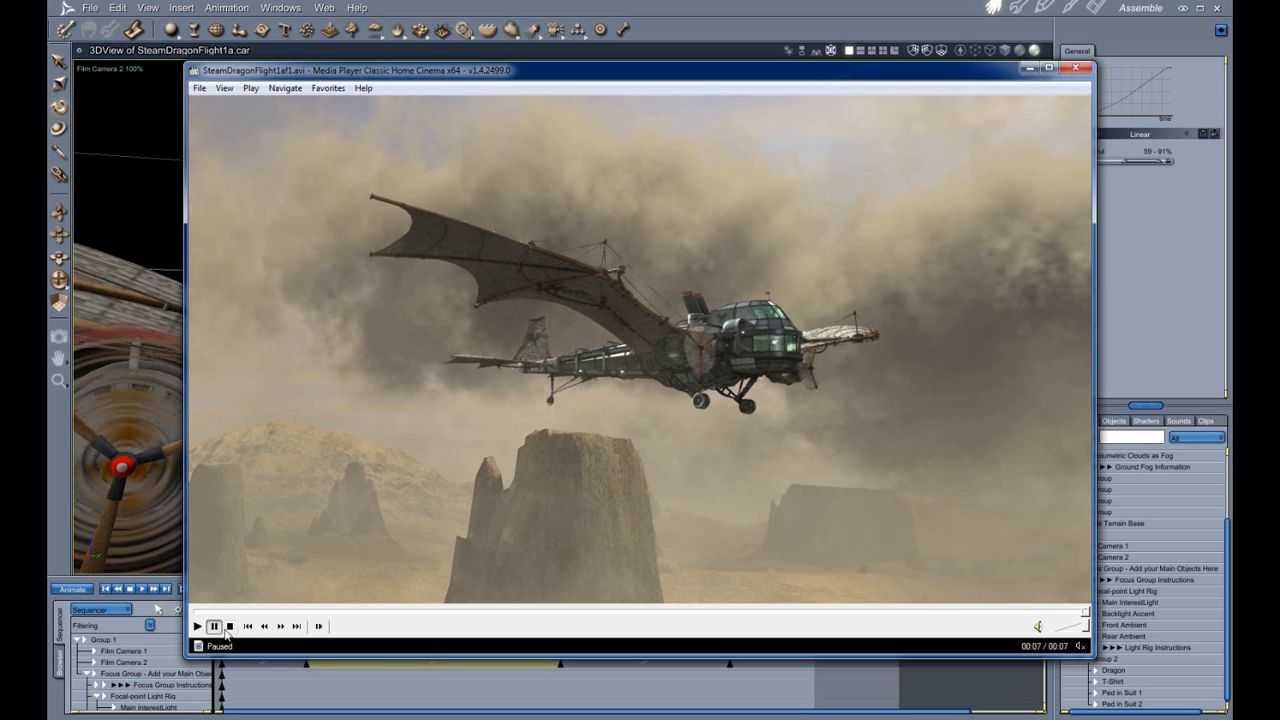
# Play the rendered flight clip, stop it, and close the media player.
pyautogui.click(198, 626)
pyautogui.click(198, 627)
pyautogui.click(199, 627)
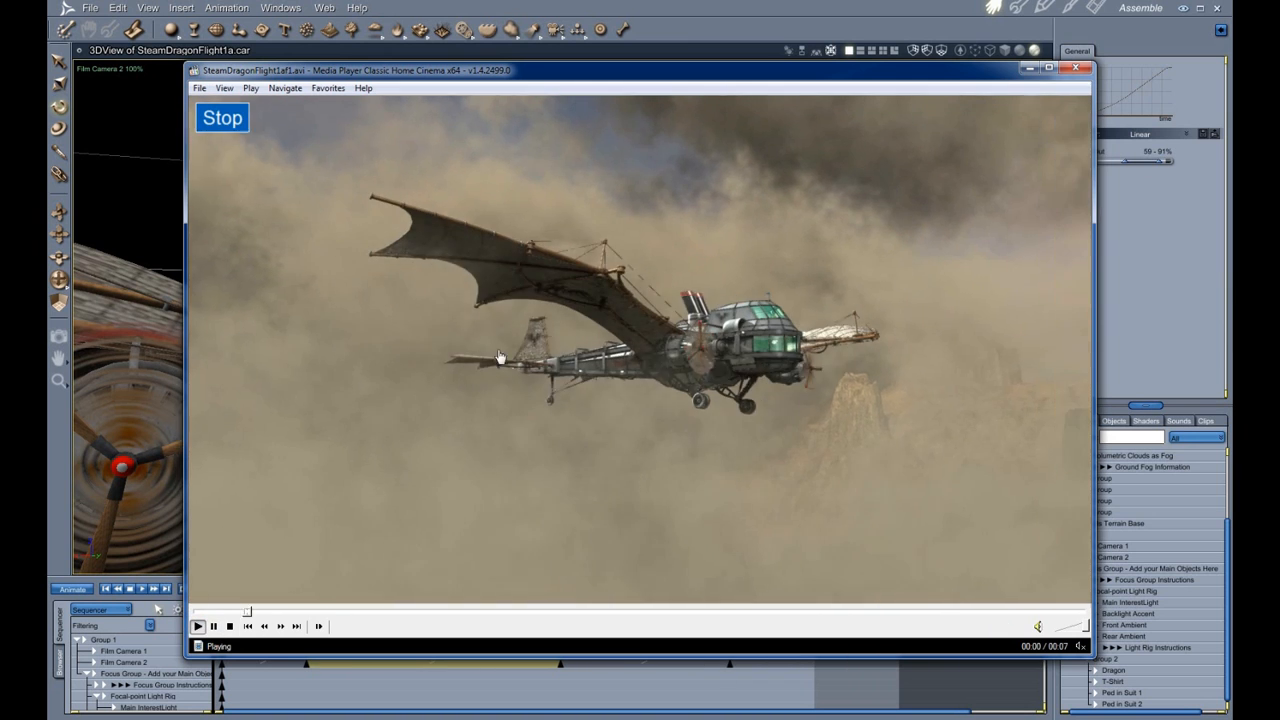
pyautogui.click(229, 626)
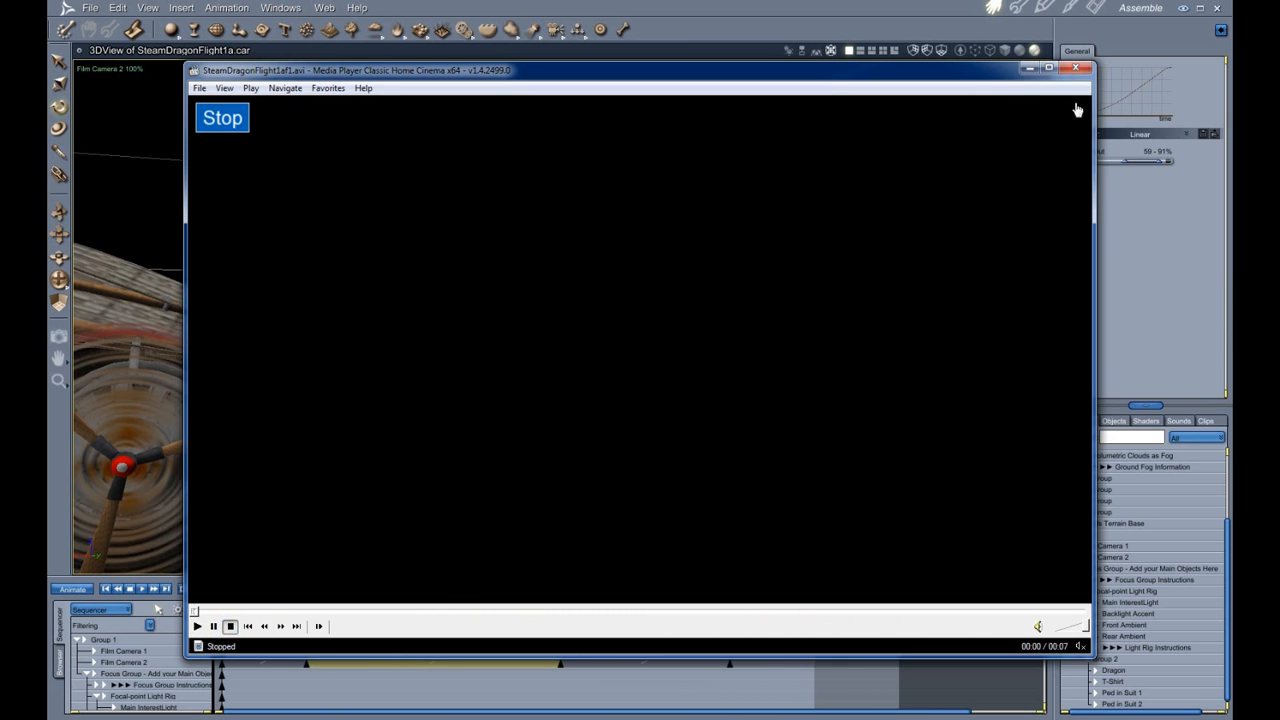
pyautogui.click(1076, 68)
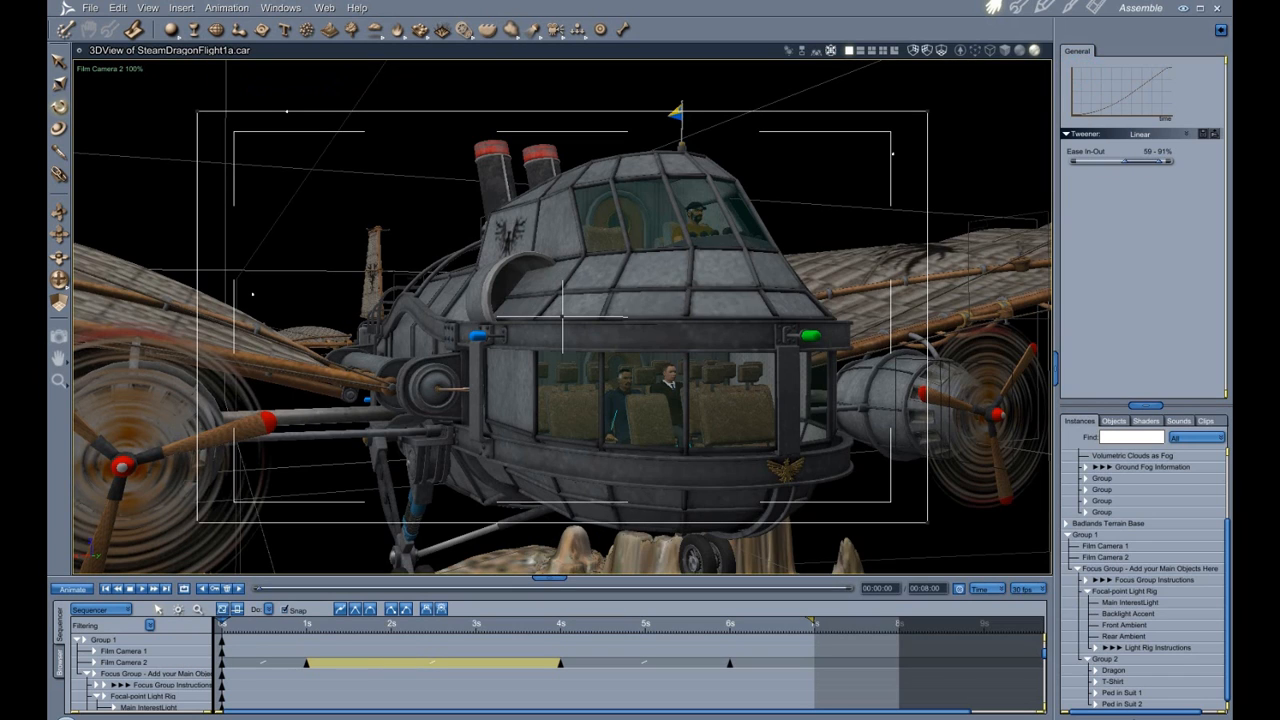